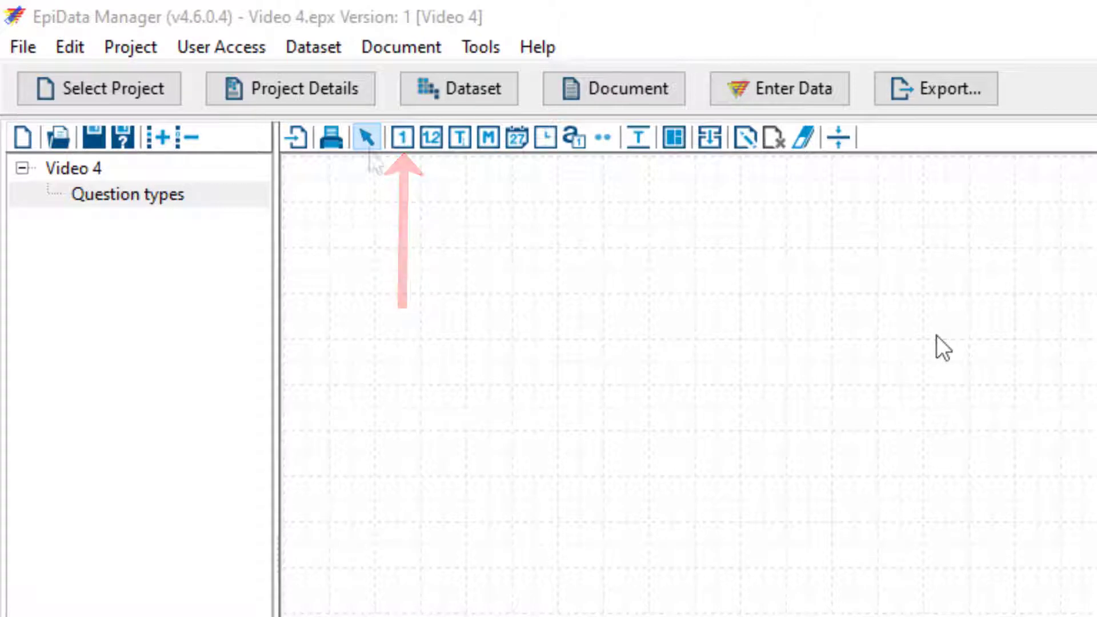
Add an integer variable named age to the empty form, labelled "Age of patient", with length 3.
left_click(406, 143)
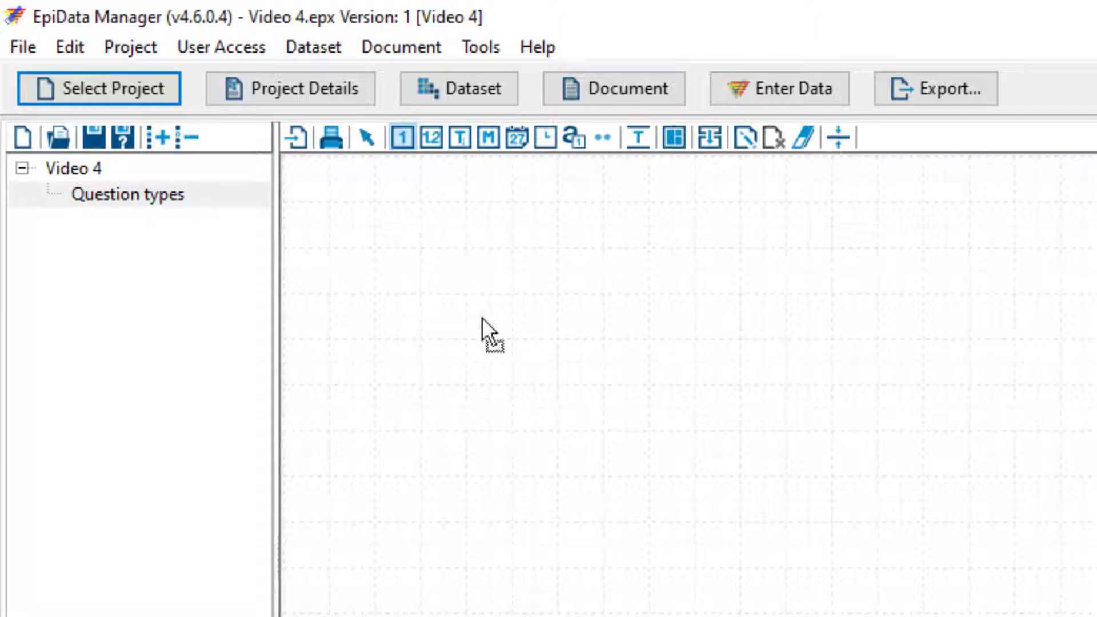
left_click(447, 286)
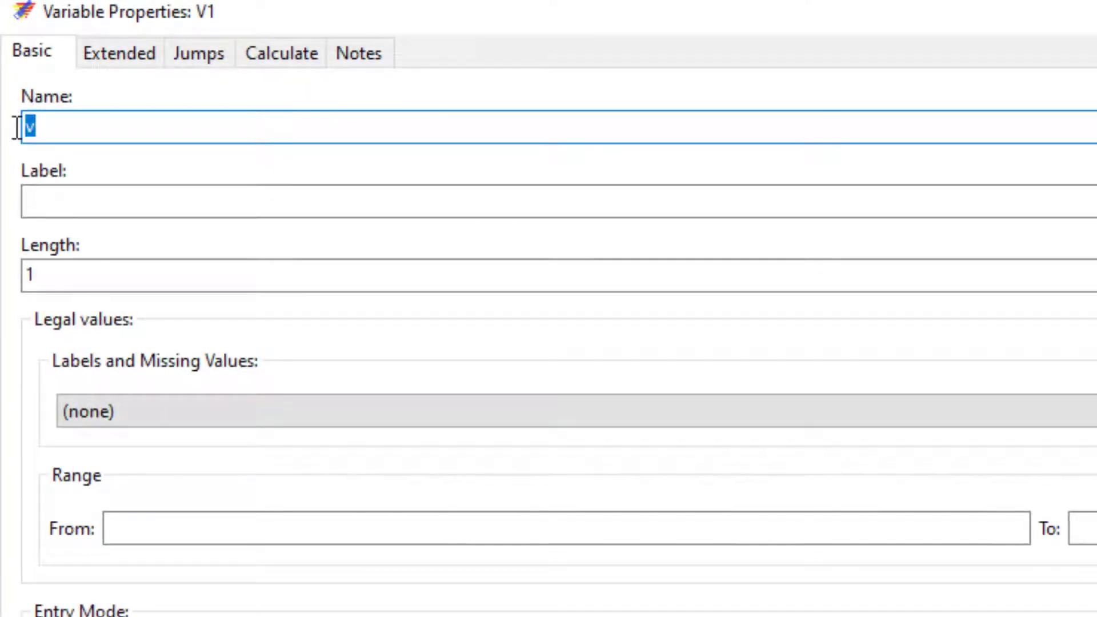
type("age")
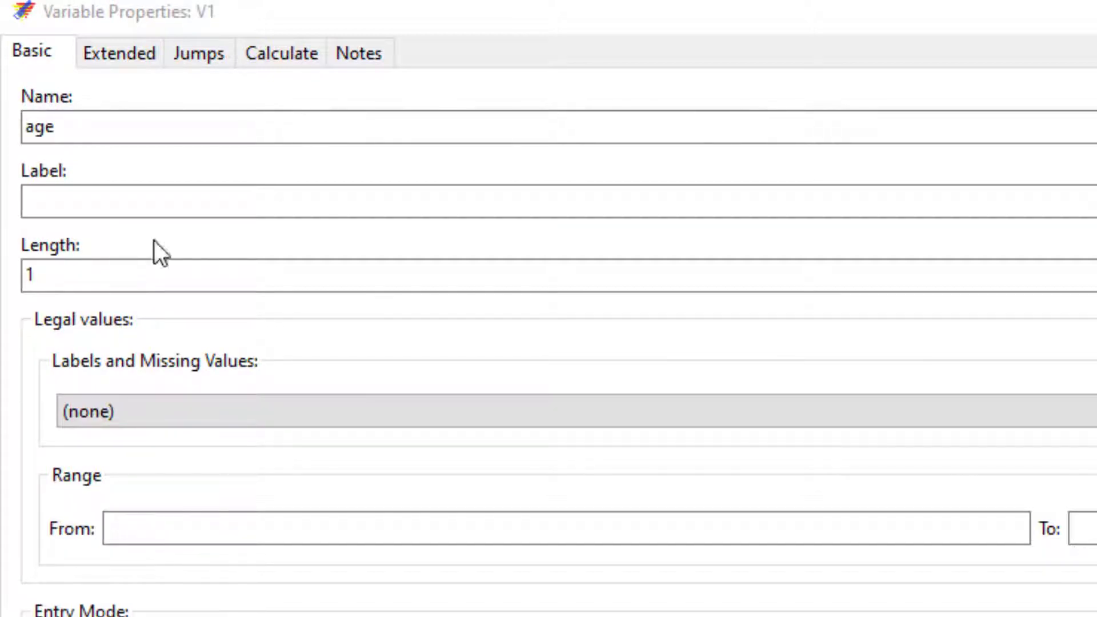
left_click(99, 199)
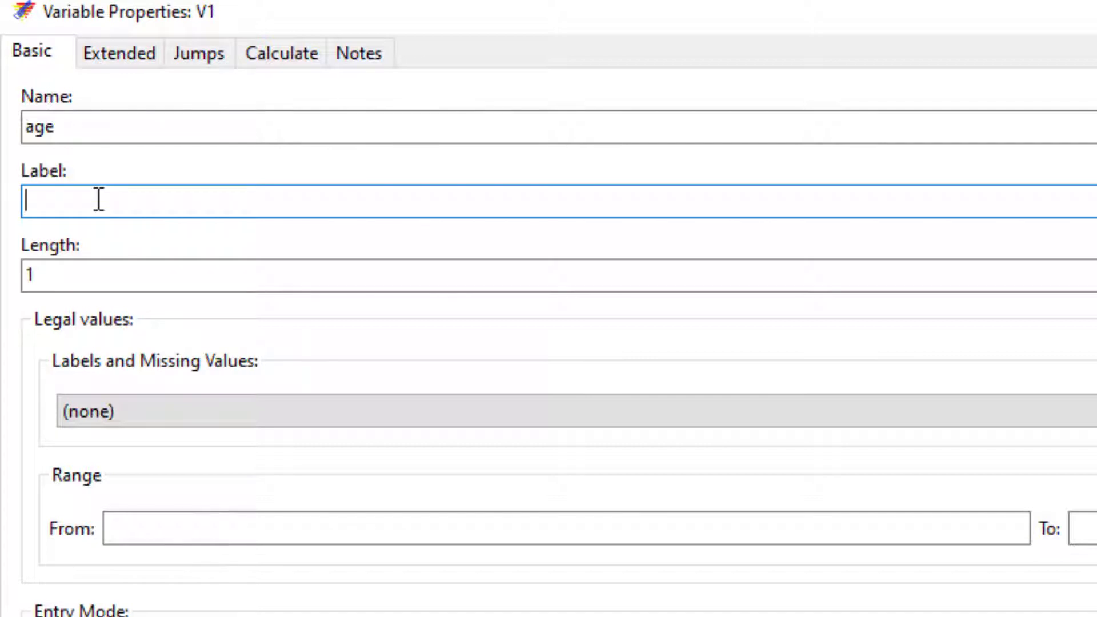
type("Age of patient")
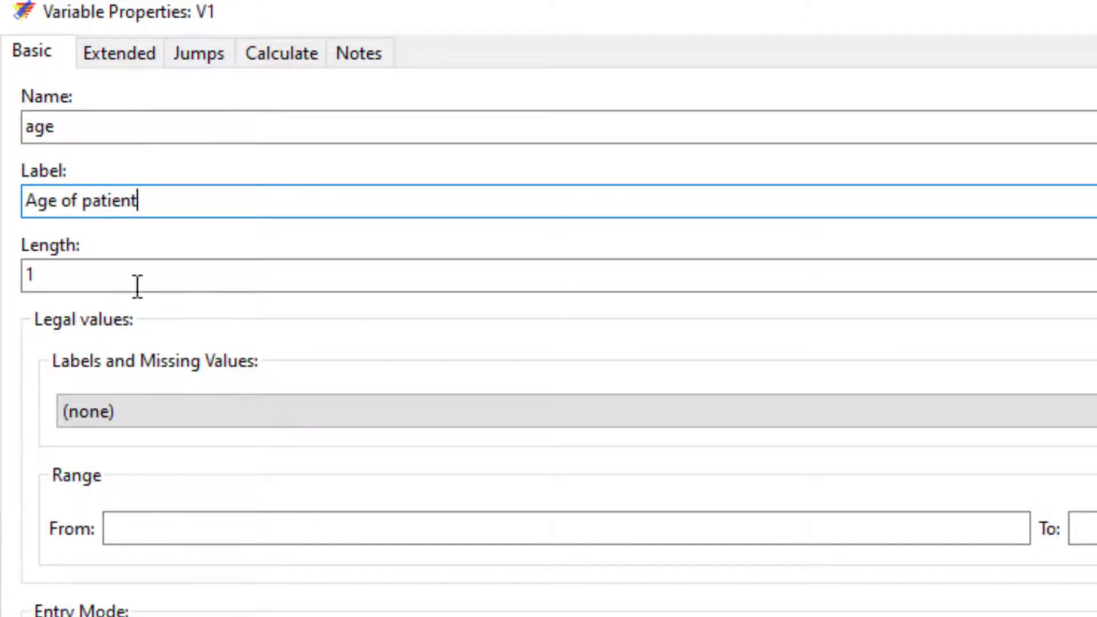
left_click_drag(137, 286, 25, 289)
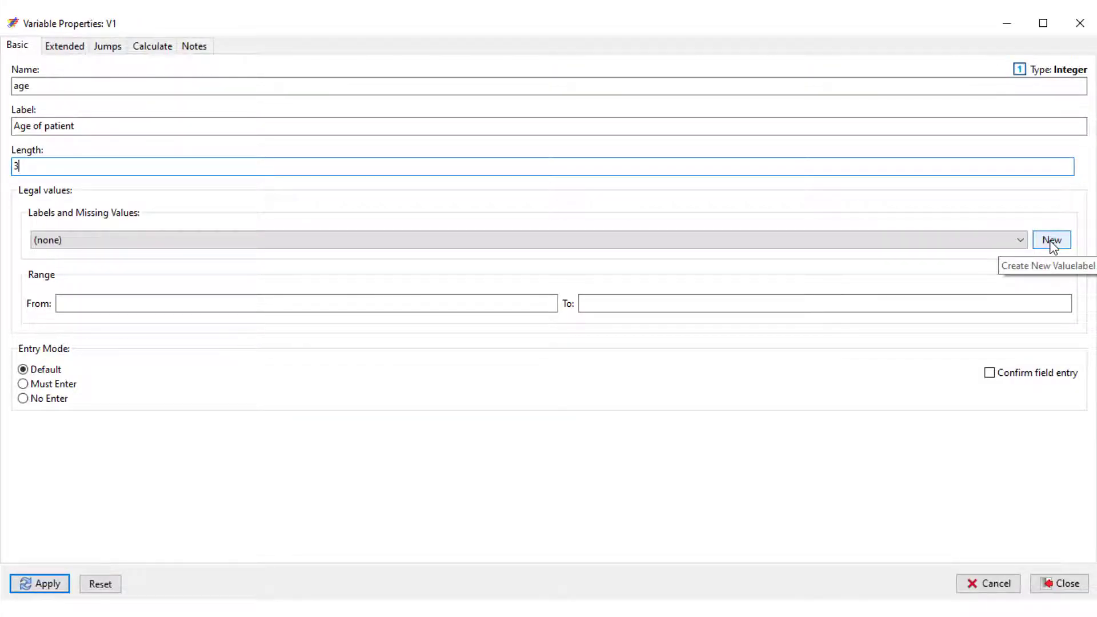
Create a value label for the age variable with value 999 and label "Age not recorded".
left_click(1051, 241)
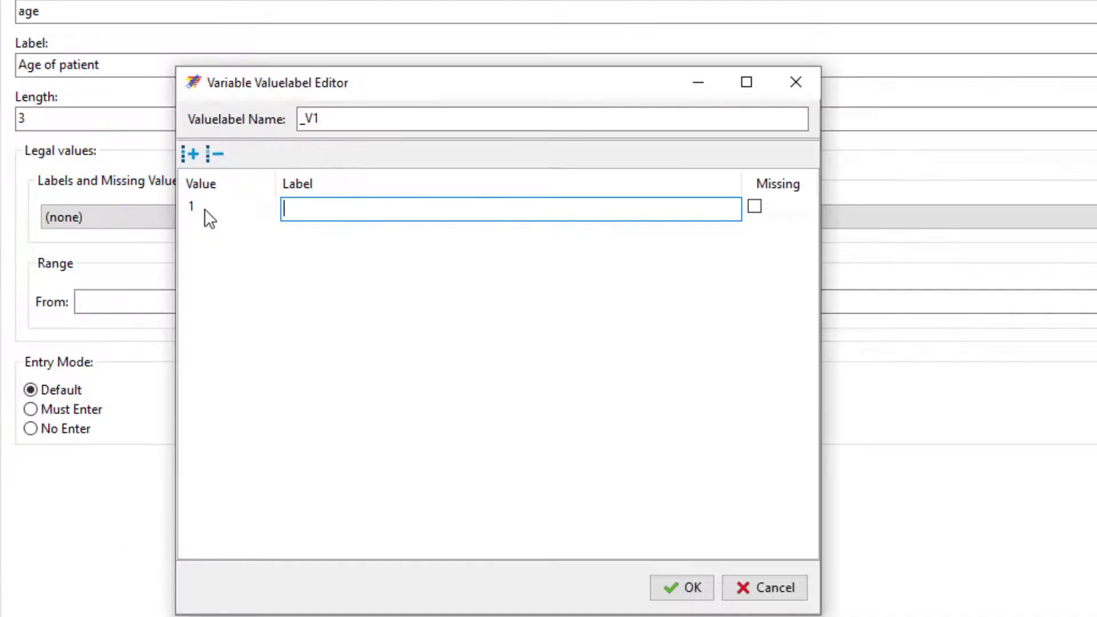
left_click(153, 233)
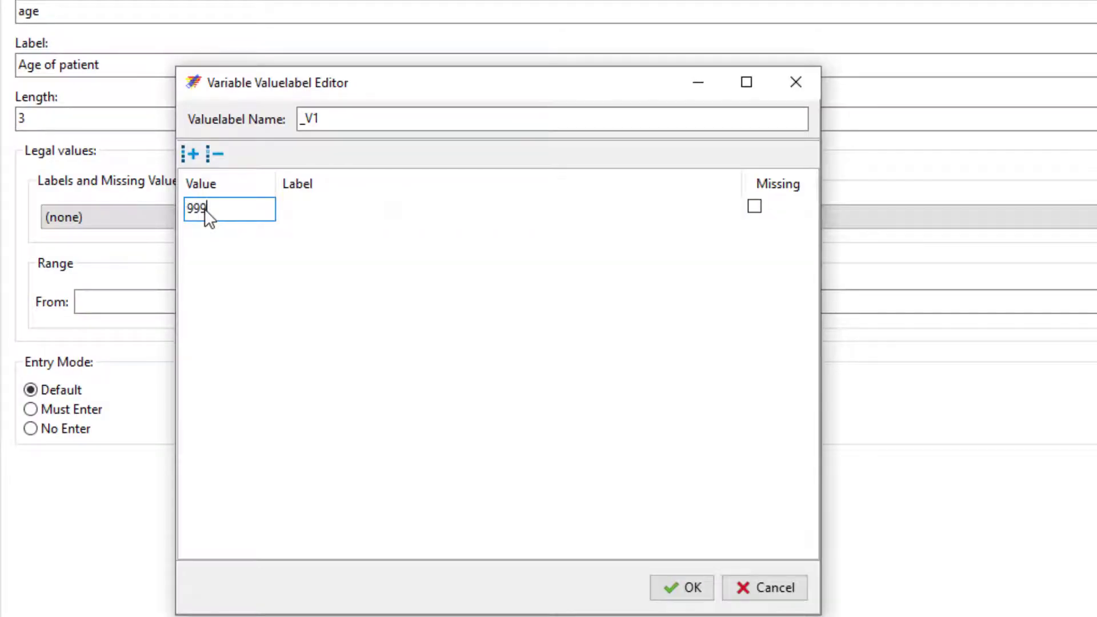
type("999")
key("Tab")
left_click(289, 210)
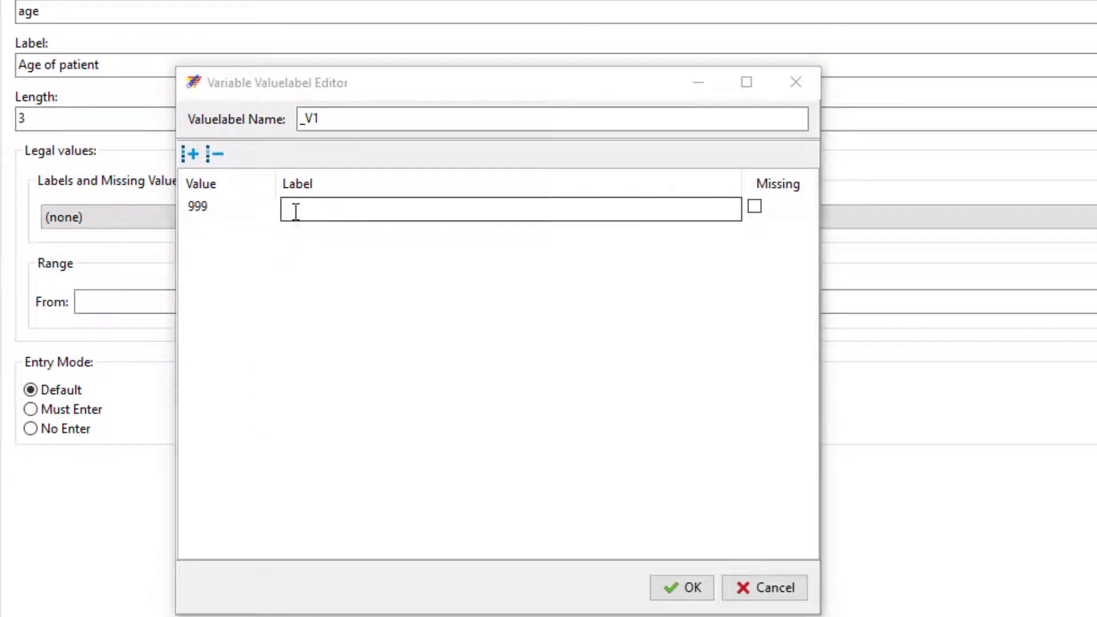
right_click(289, 210)
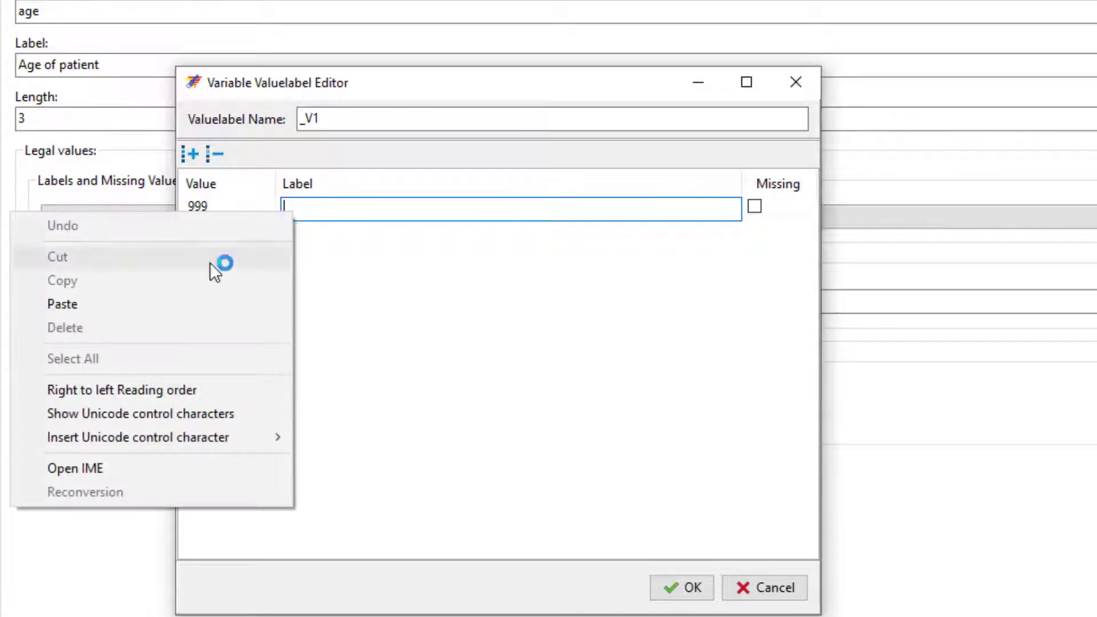
left_click(92, 307)
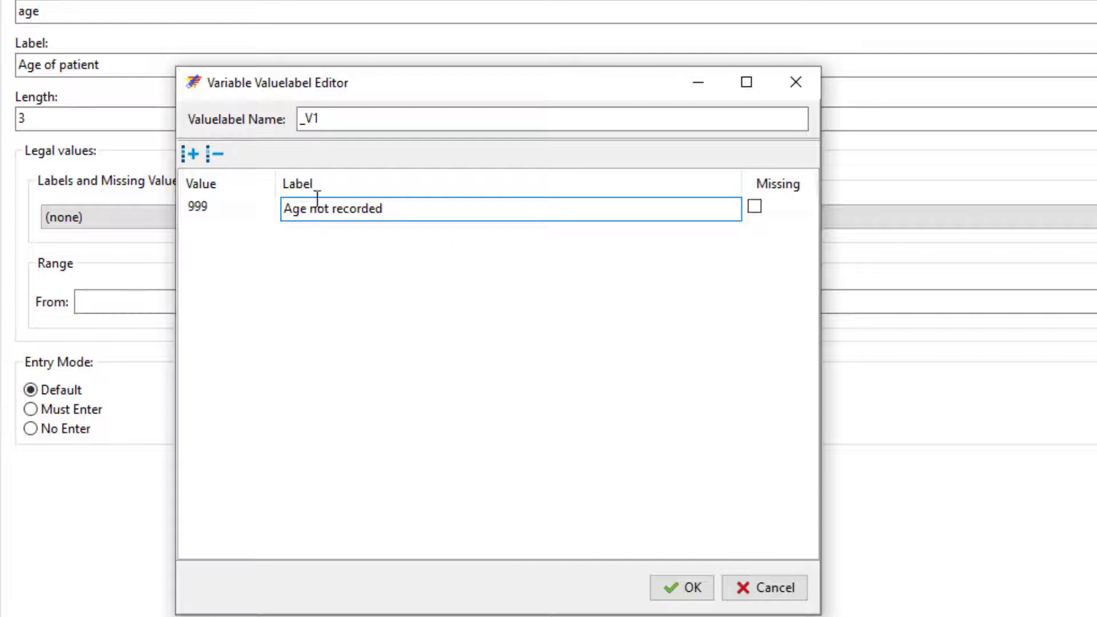
Name the value label set label_age, mark value 999 as missing, and accept the set.
left_click_drag(324, 119, 295, 125)
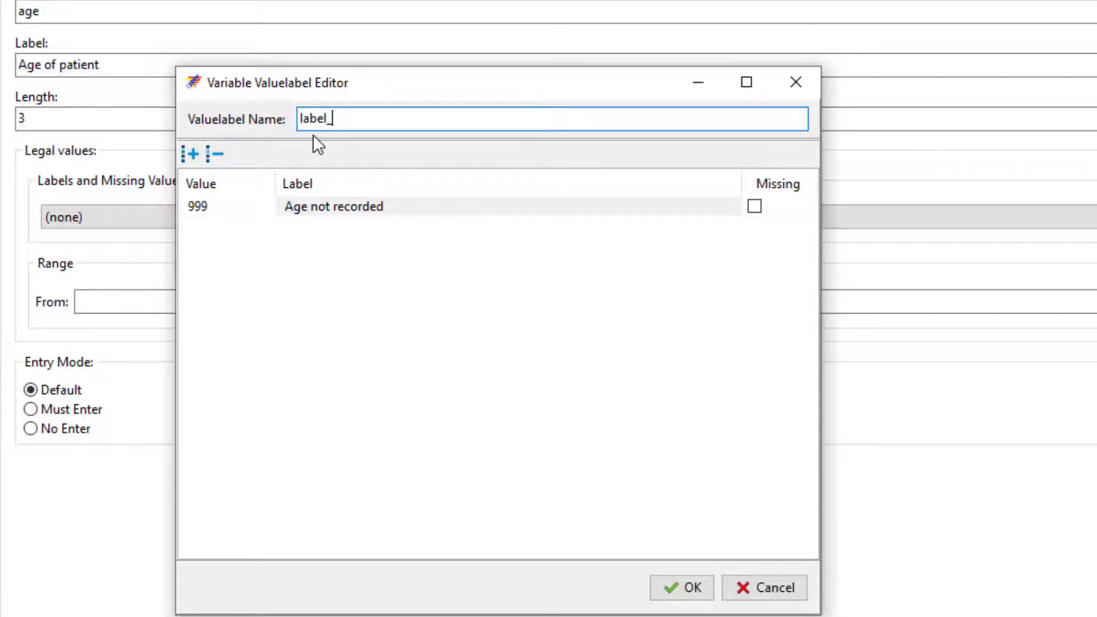
type("_age")
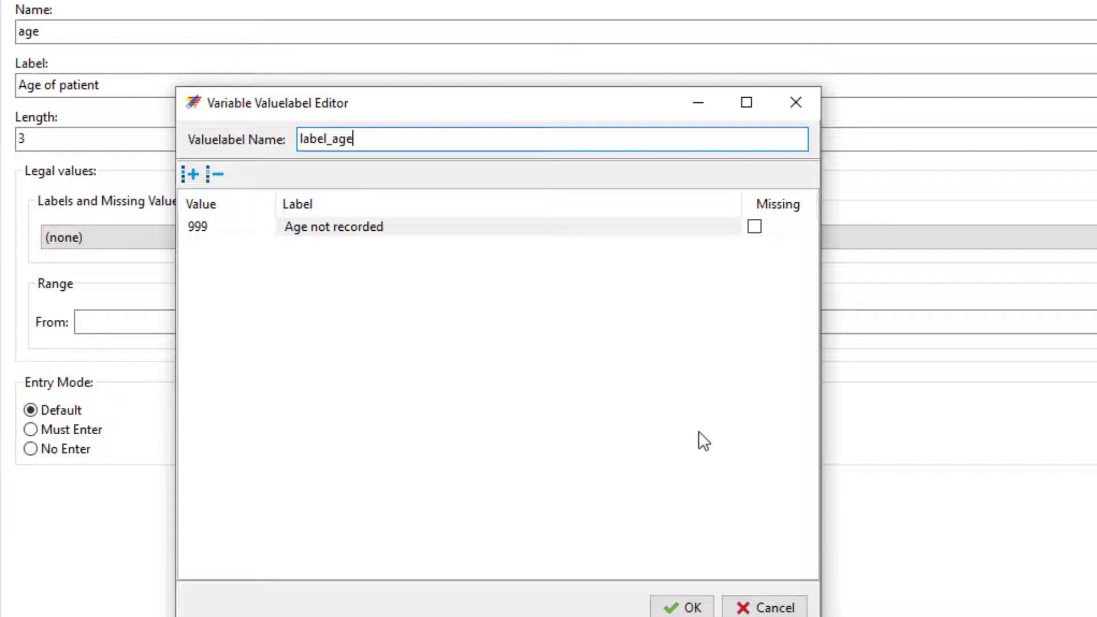
left_click(755, 227)
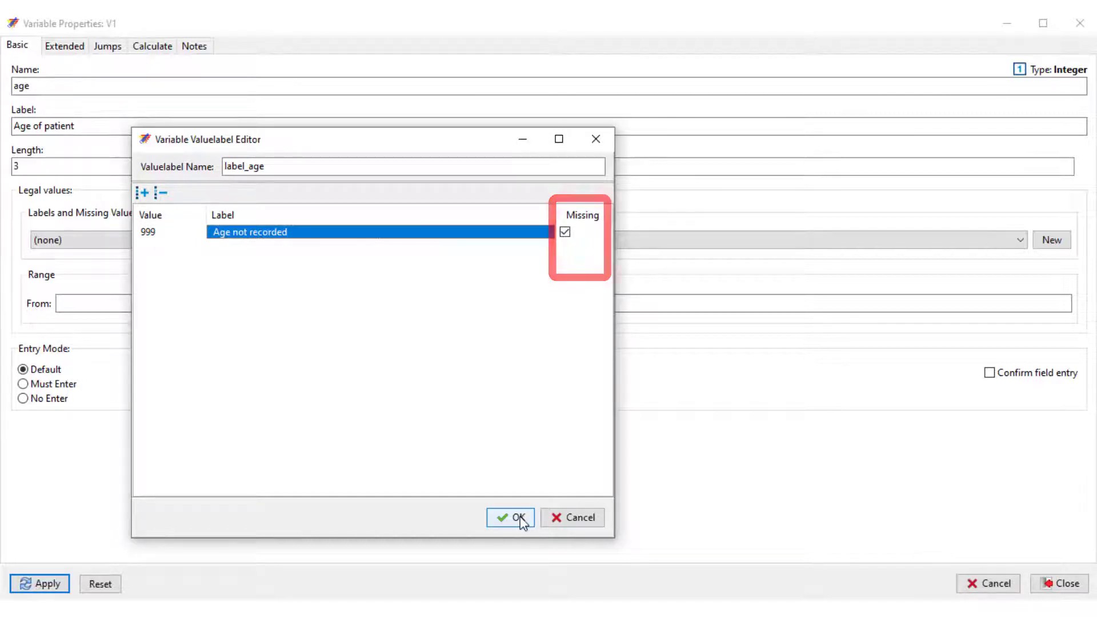
left_click(519, 517)
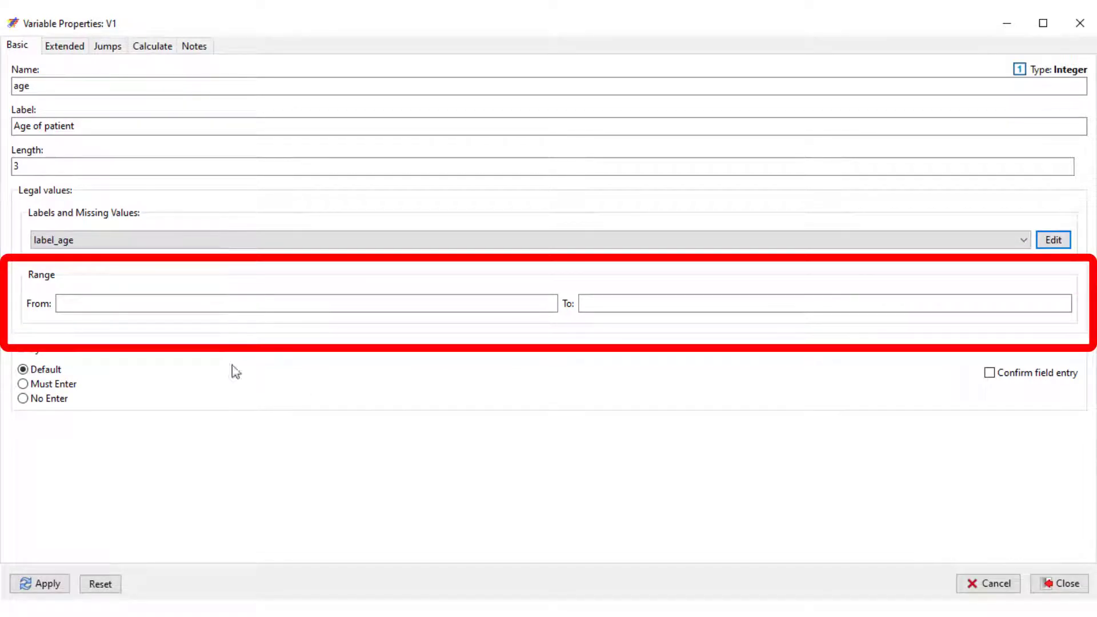
Limit the age range to 1 through 120, set the entry mode to Must Enter, and apply the properties.
left_click(84, 304)
type("1")
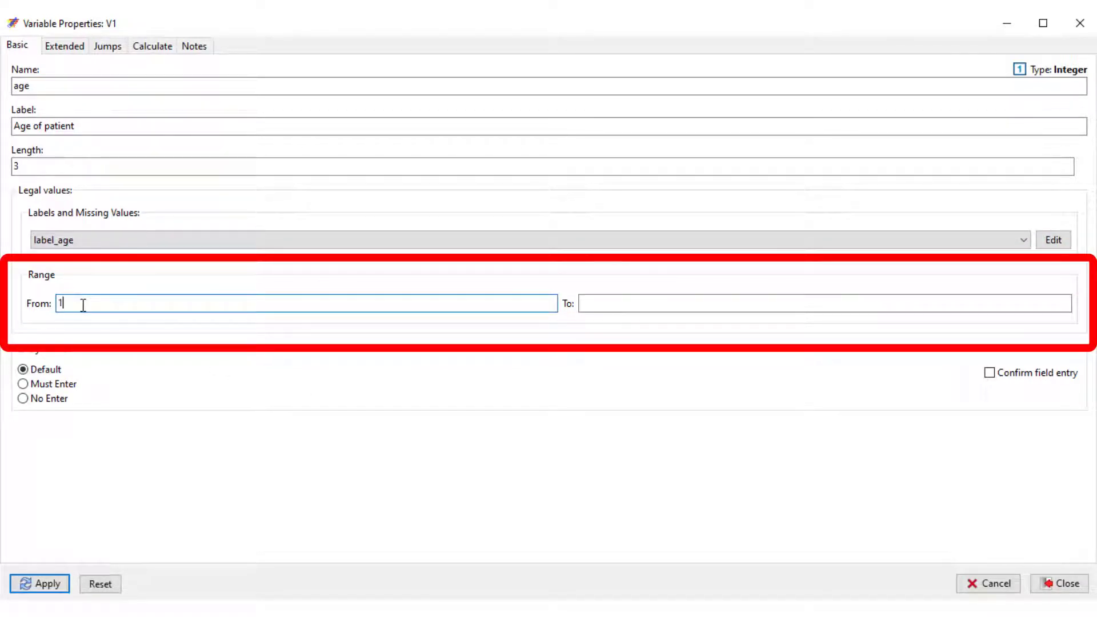
left_click(583, 299)
type("12")
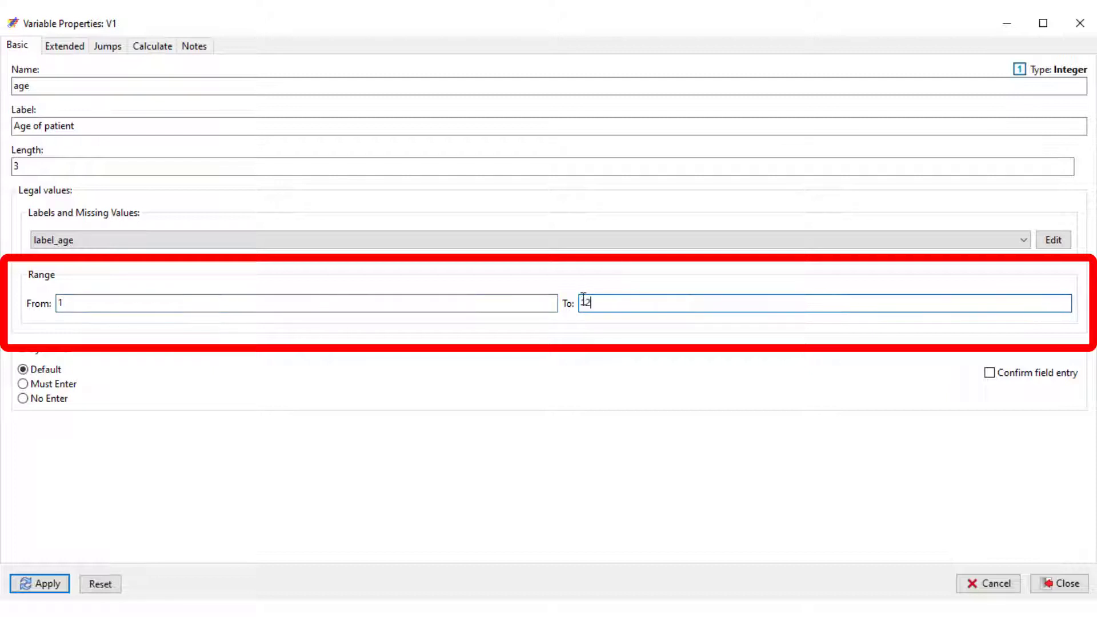
type("0")
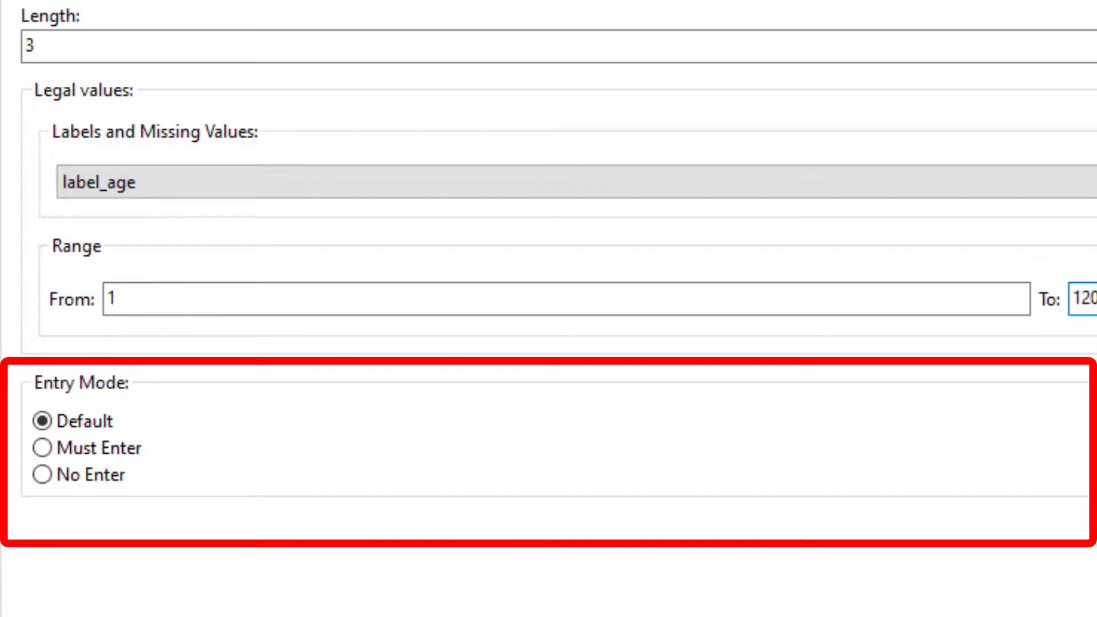
left_click(43, 451)
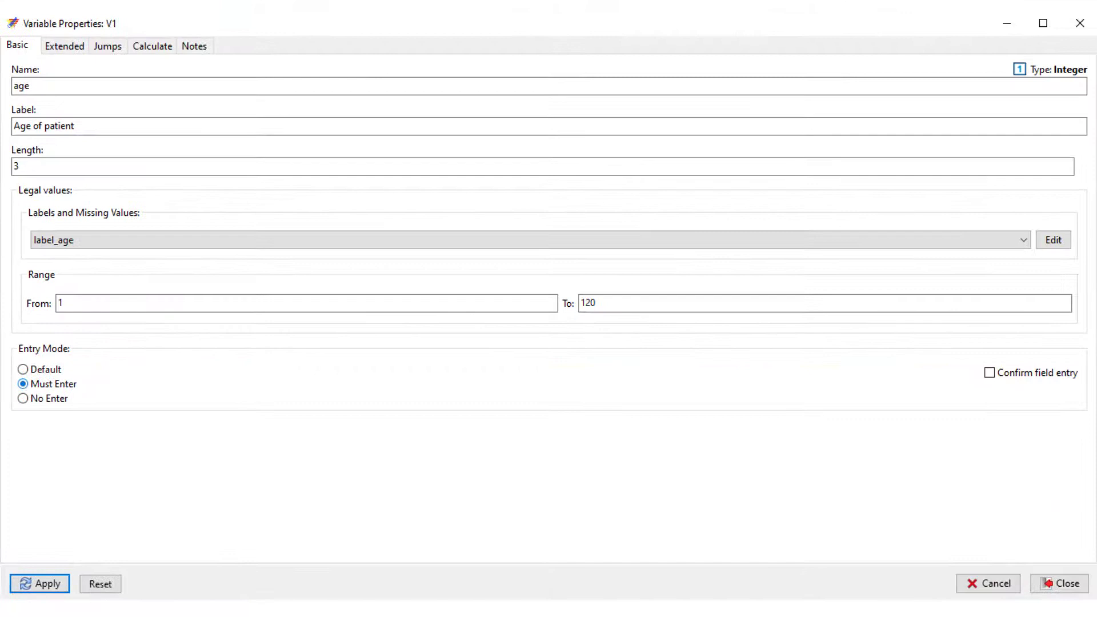
left_click(57, 585)
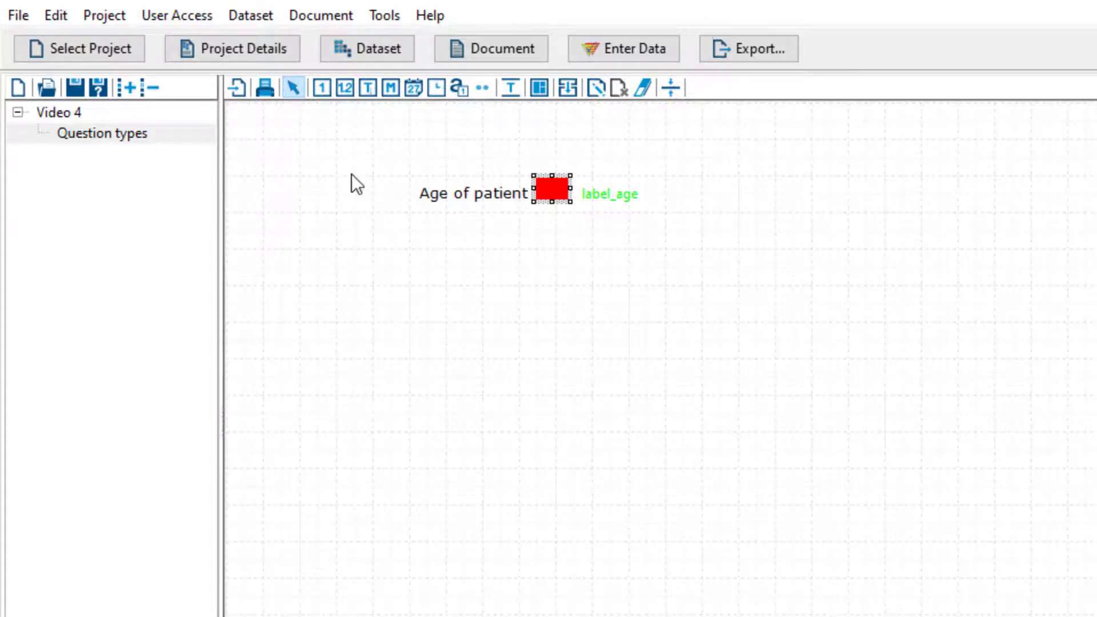
Add an integer variable named sex below the age field, labelled "Patient's sex".
left_click(322, 88)
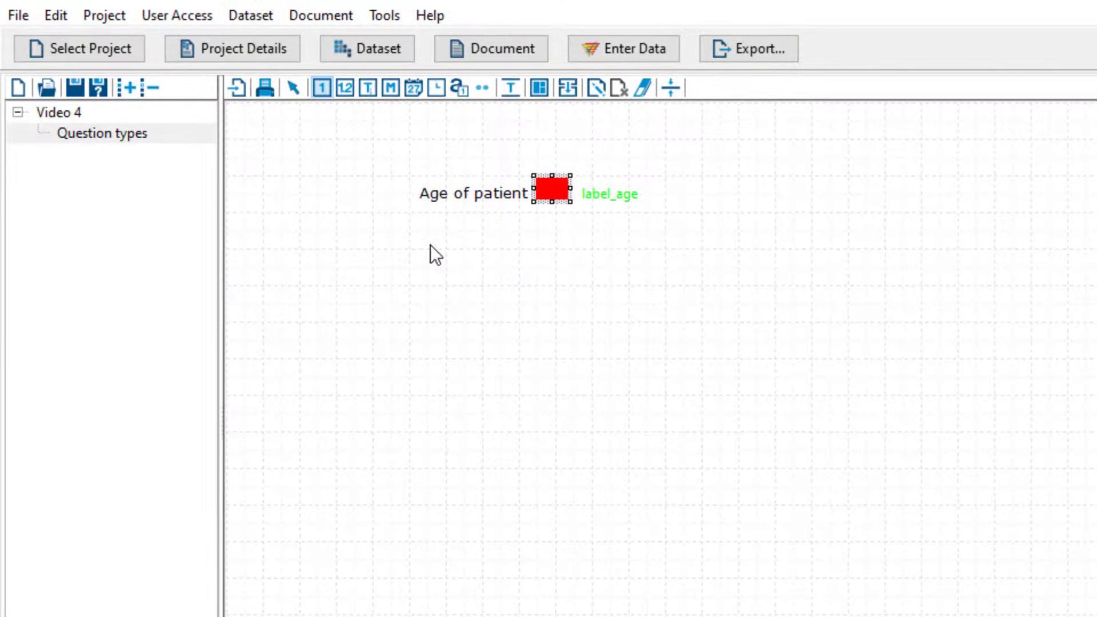
left_click(430, 245)
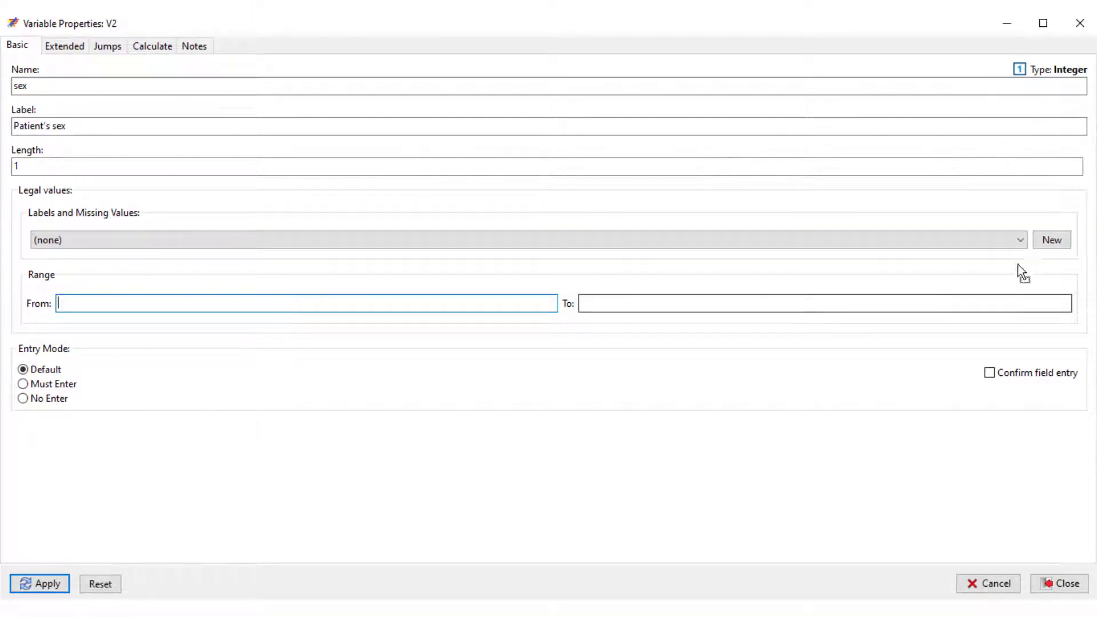
Create a value label set for the sex variable with 1 as Male and 2 as Female.
left_click(1051, 240)
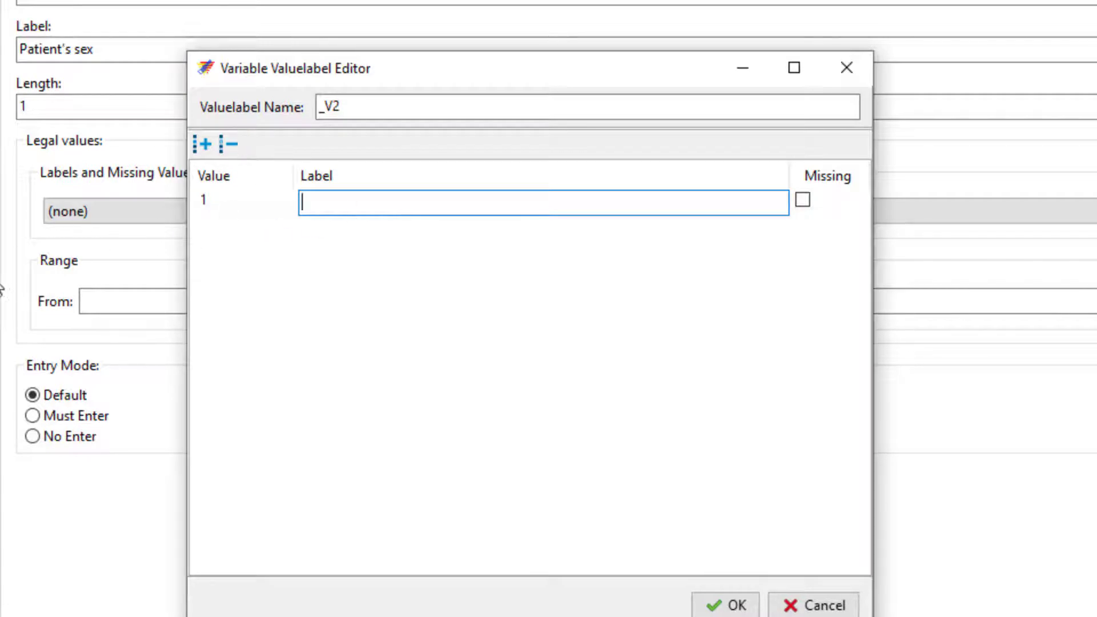
type("Male")
key("Return")
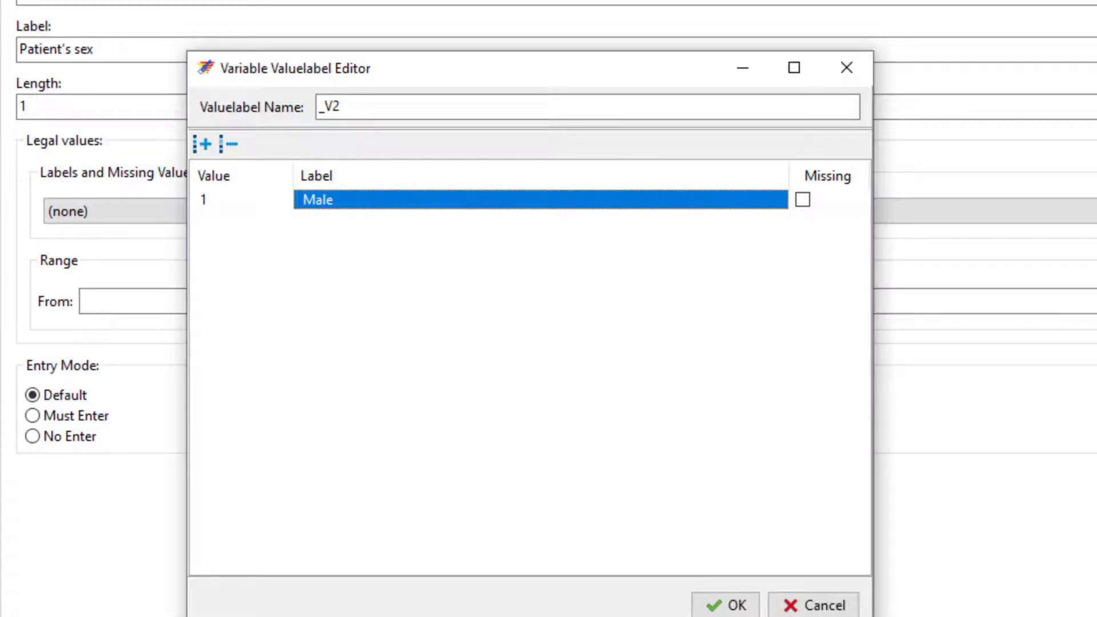
left_click(208, 140)
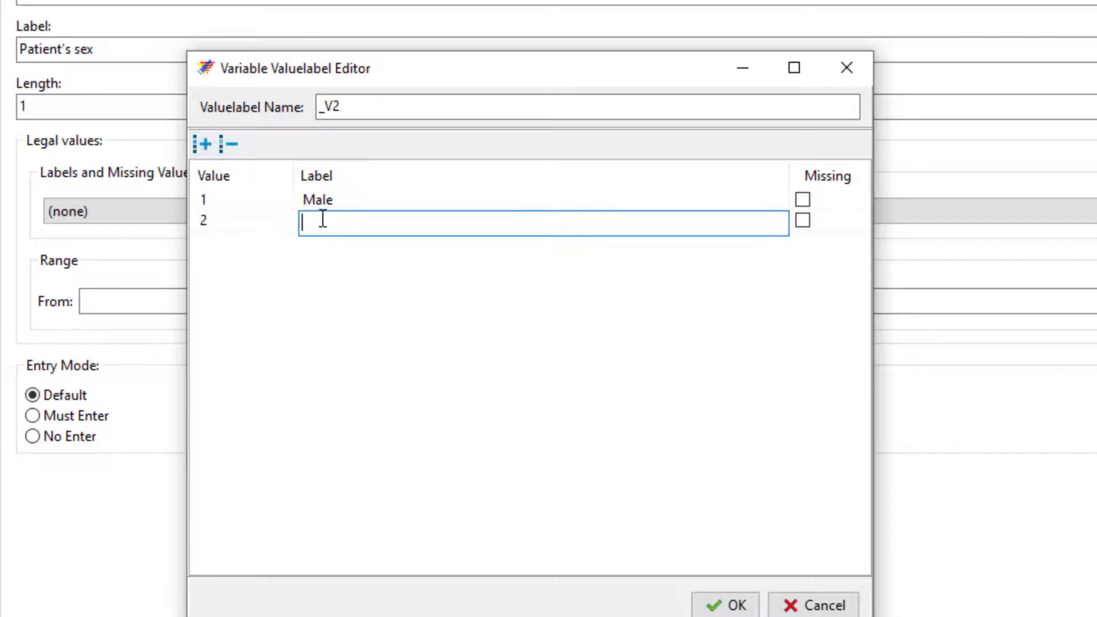
type("Female")
key("Return")
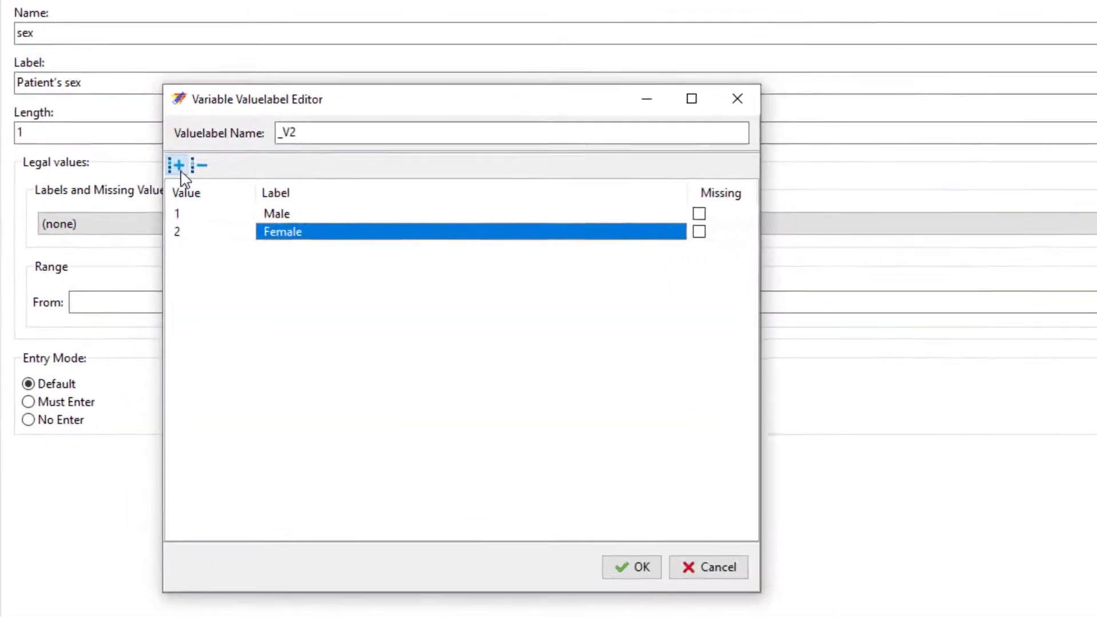
Add value 9 with the label "Sex not recorded" to the set and mark it as missing.
left_click(202, 144)
left_click(221, 245)
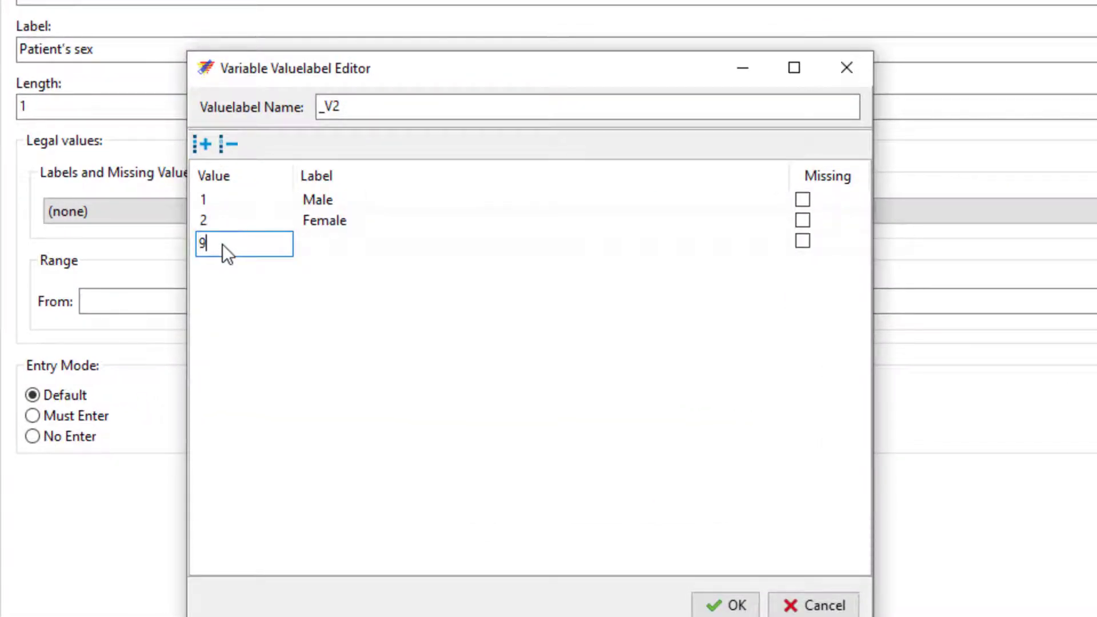
type("9")
left_click(341, 249)
type("Sex not")
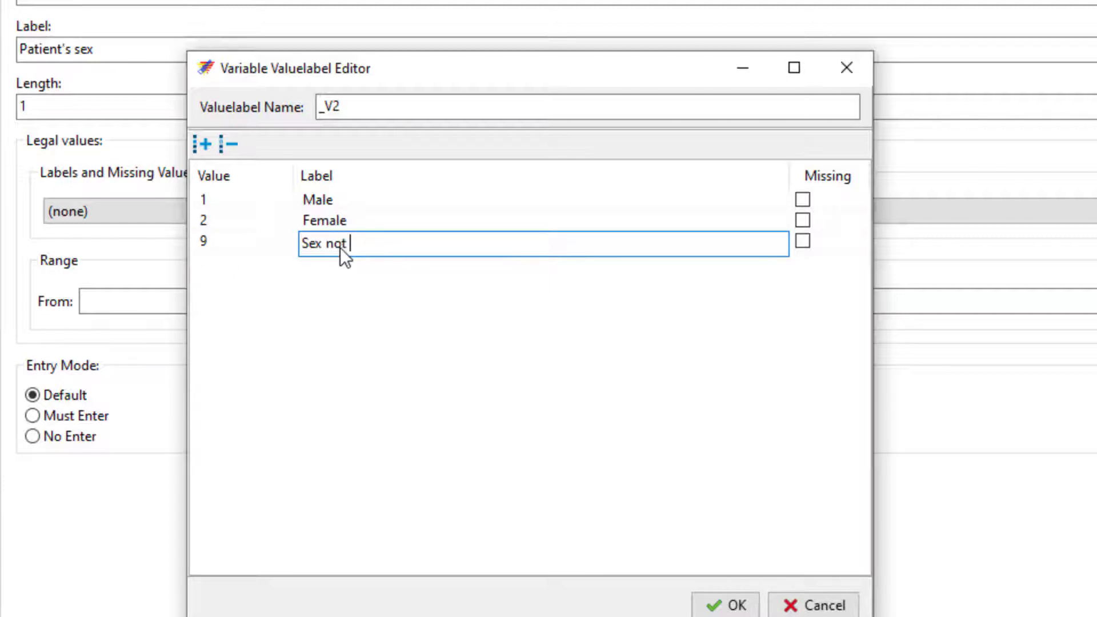
type(" recorded")
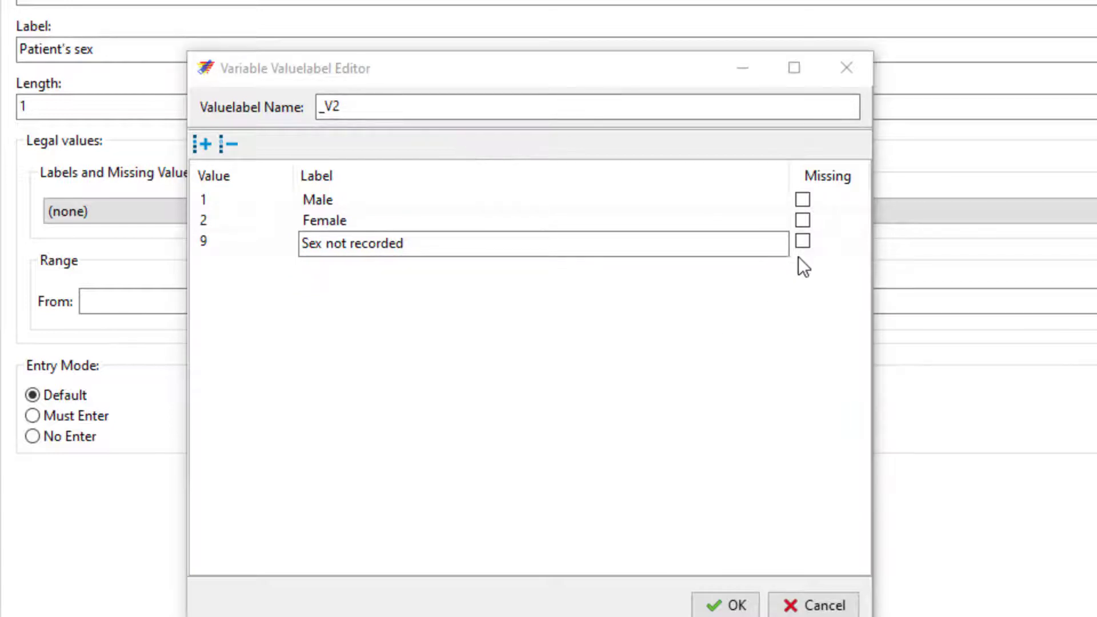
left_click(803, 241)
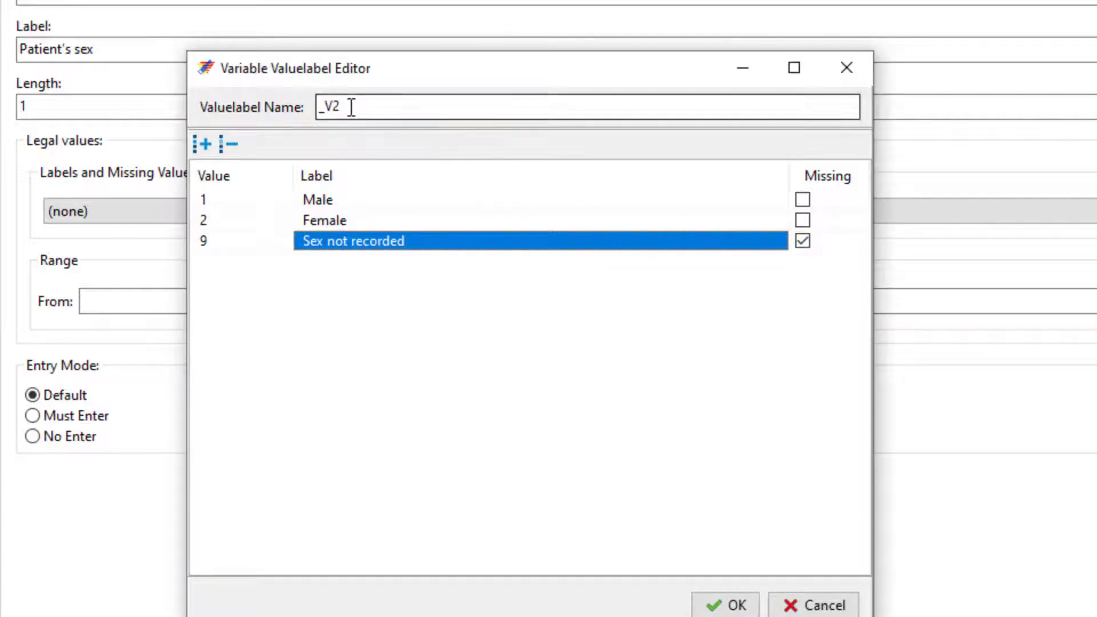
Name the sex value label set label_sex and accept it.
left_click_drag(350, 105, 314, 108)
type("label_")
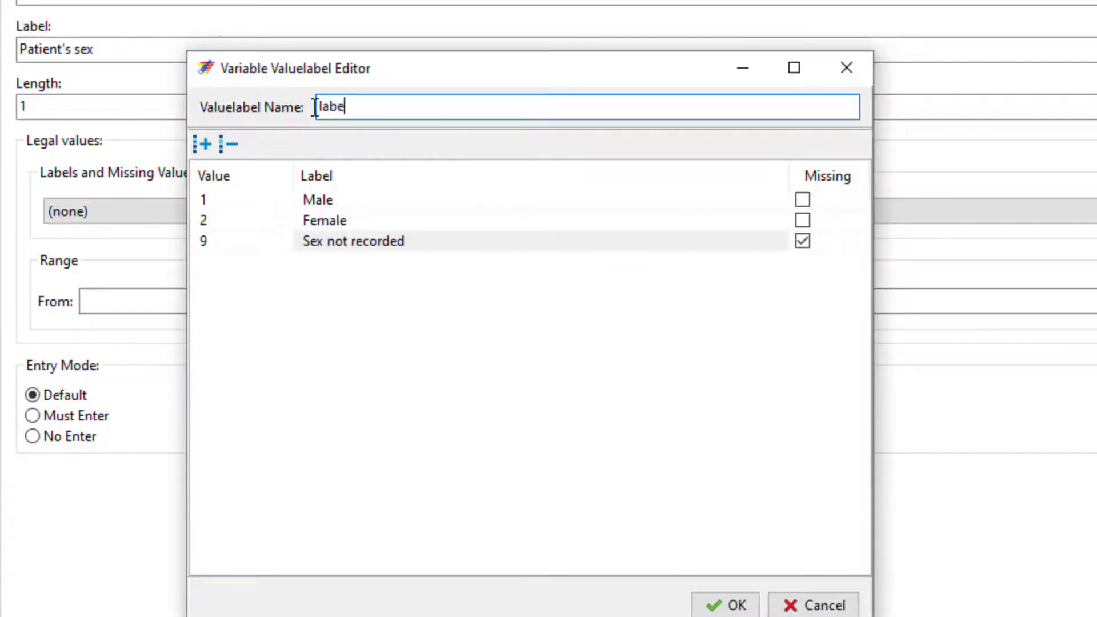
type("sex")
left_click(726, 606)
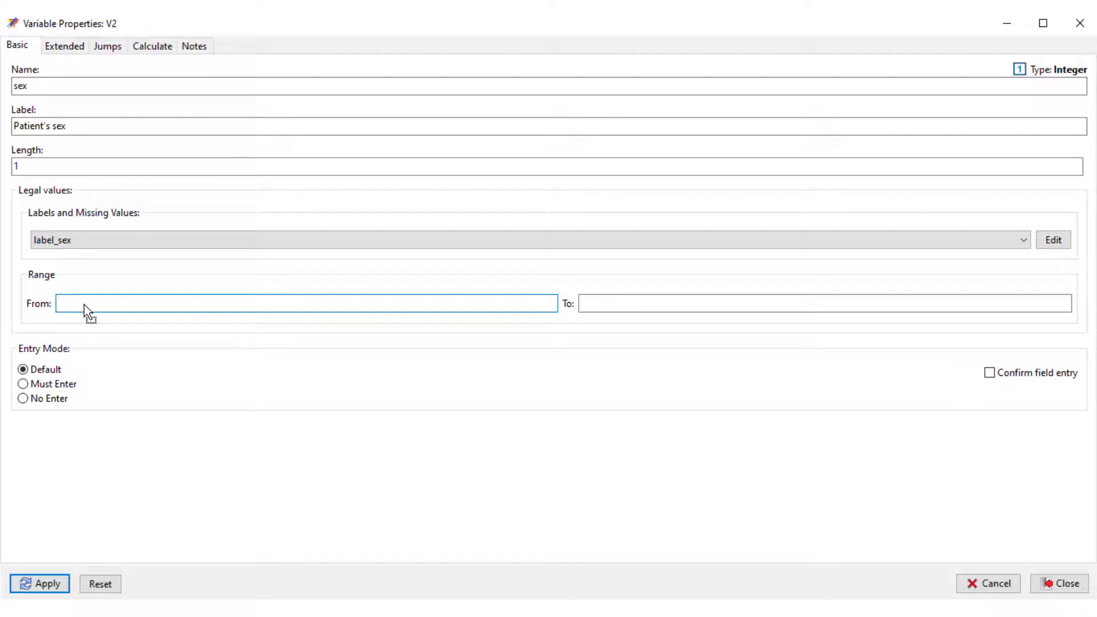
Limit the sex range to 1 through 2, set the entry mode to Must Enter, and apply the properties.
type("1")
left_click(587, 306)
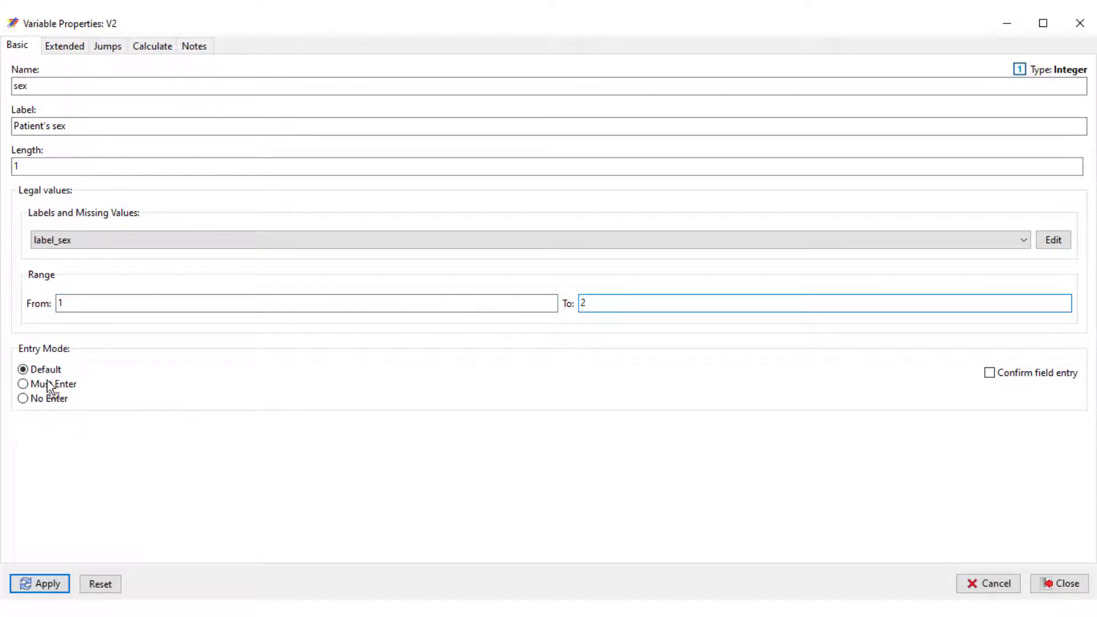
left_click(24, 387)
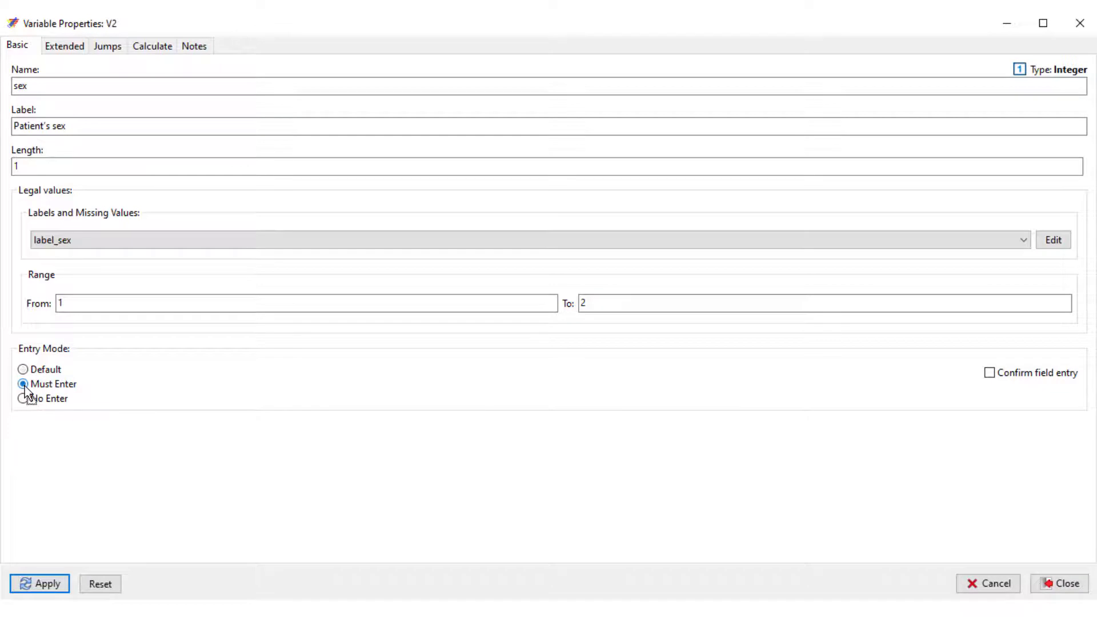
left_click(48, 586)
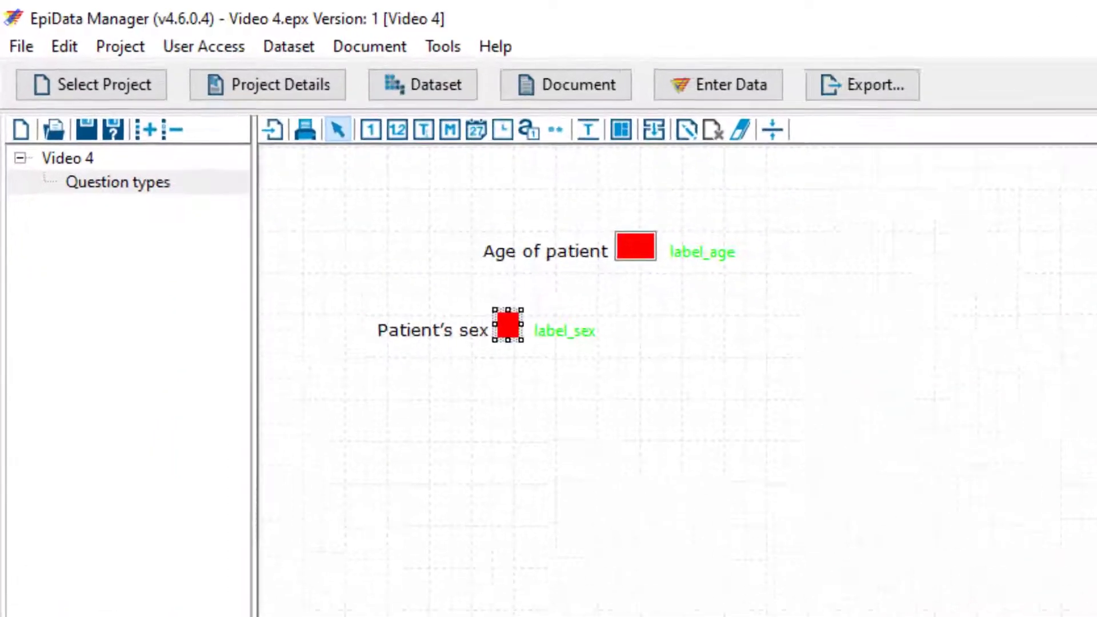
Align the Patient's sex field beneath the age field and place a new float variable below it.
left_click_drag(115, 430, 679, 350)
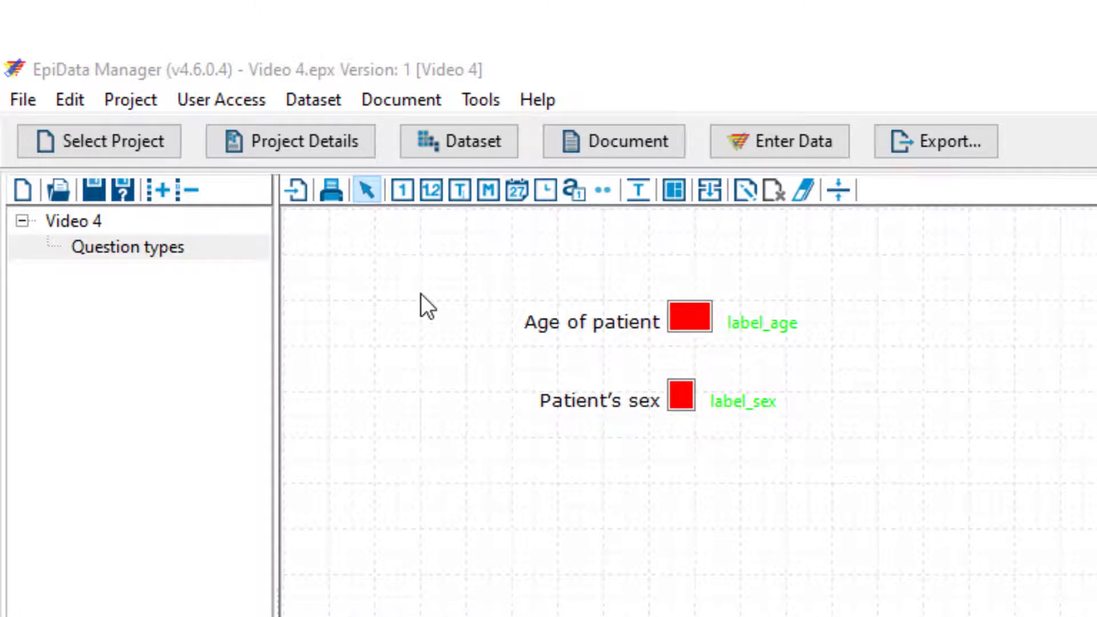
left_click(432, 201)
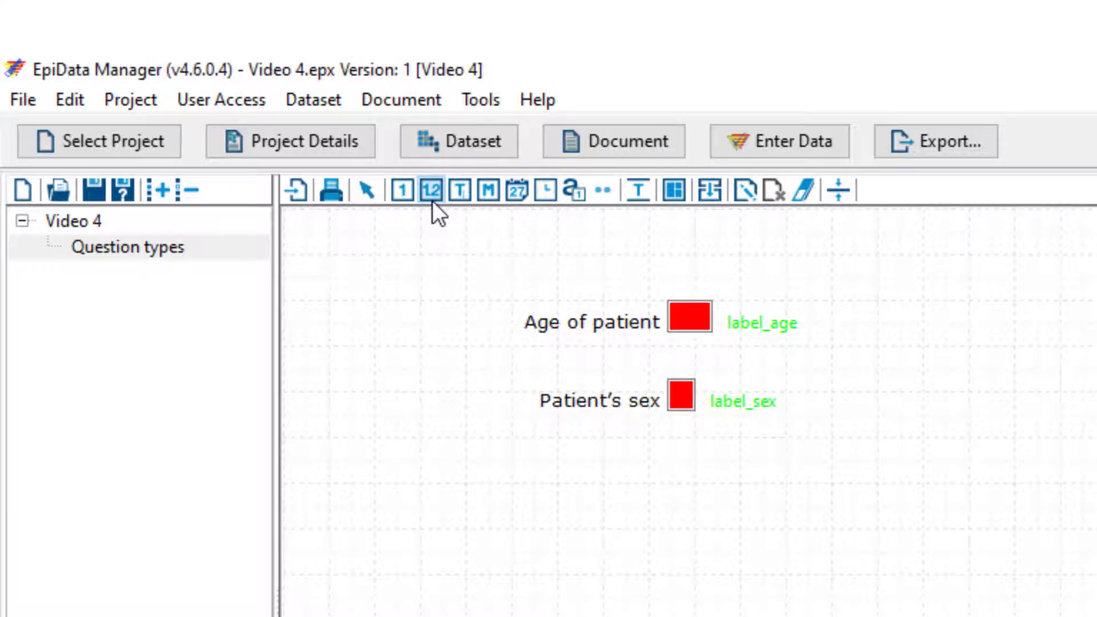
left_click(552, 458)
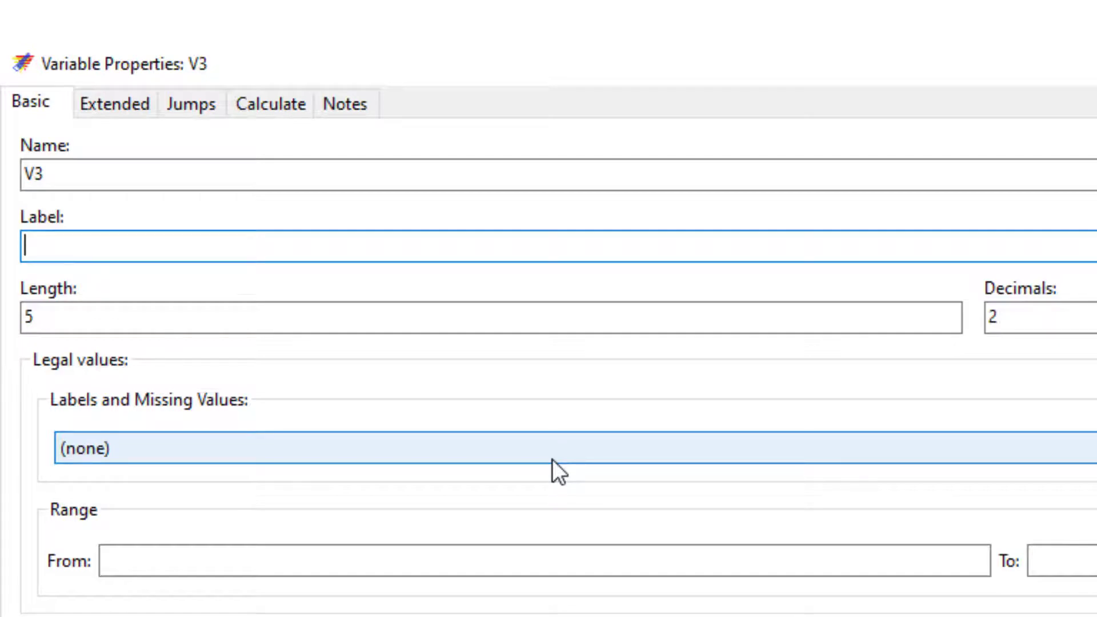
Name the float variable weight, label it "Patient's weight in Kg", and set its decimals to 1.
double_click(28, 175)
type("we")
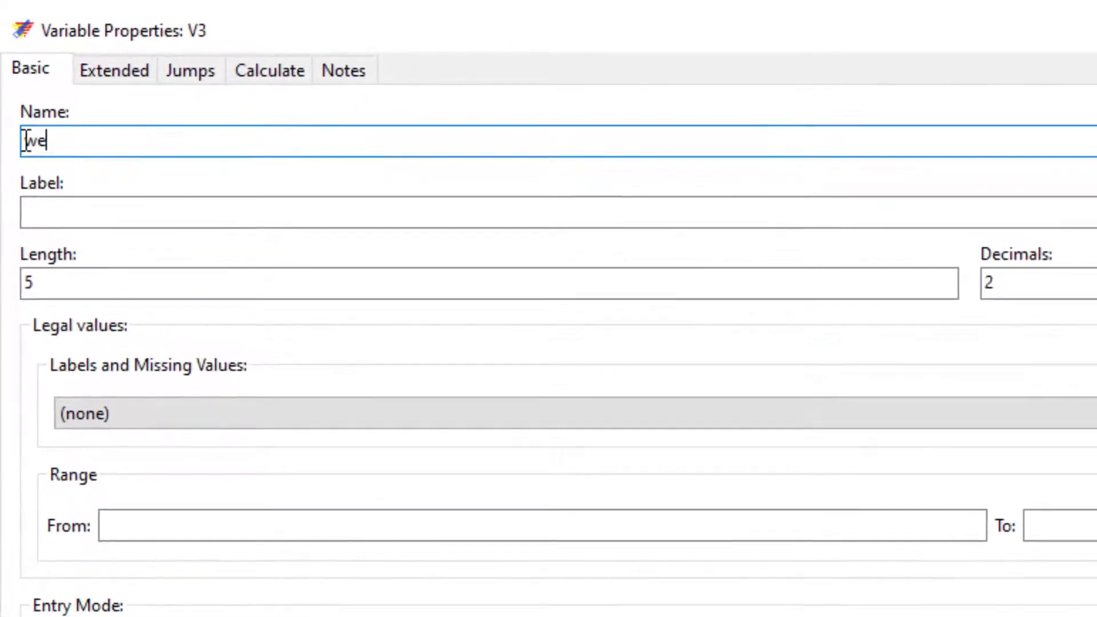
type("ight")
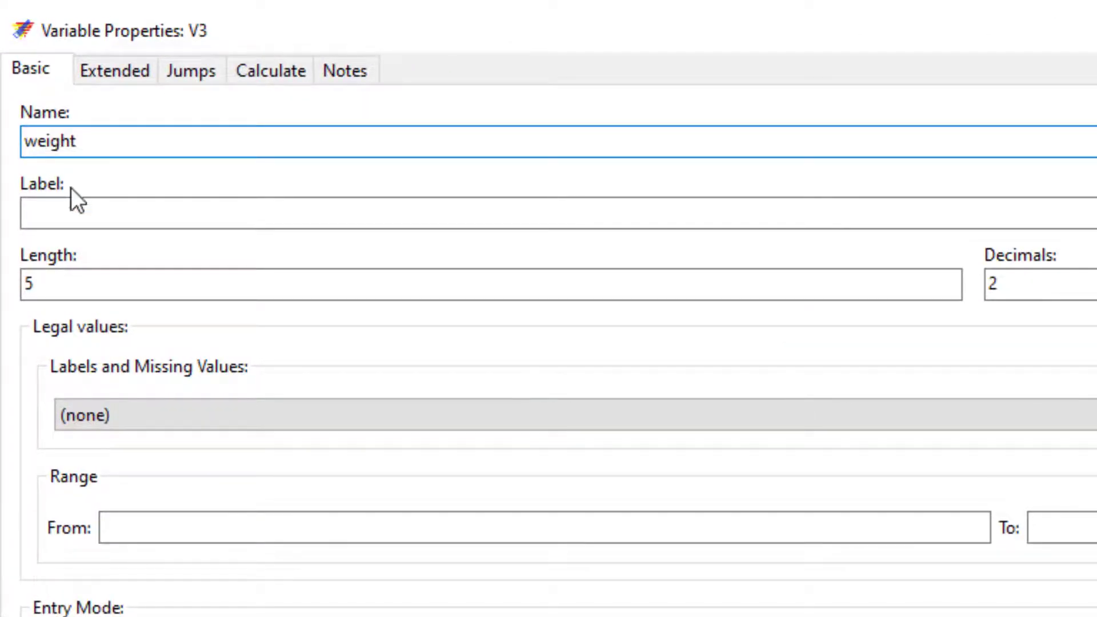
left_click(64, 212)
type("Patient's weight in Kg")
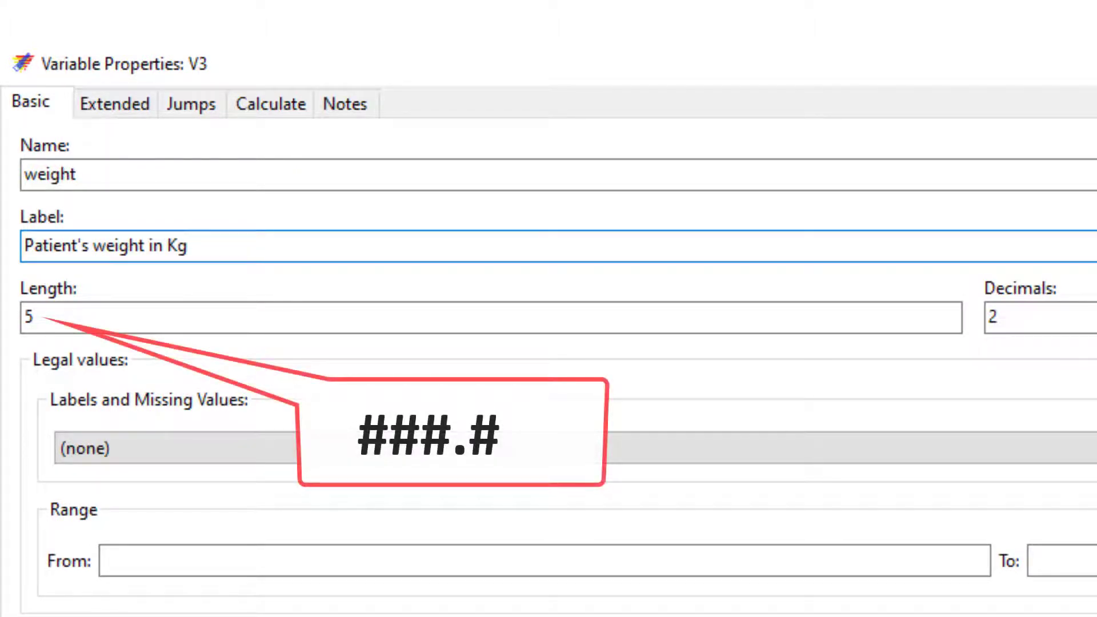
left_click(1003, 321)
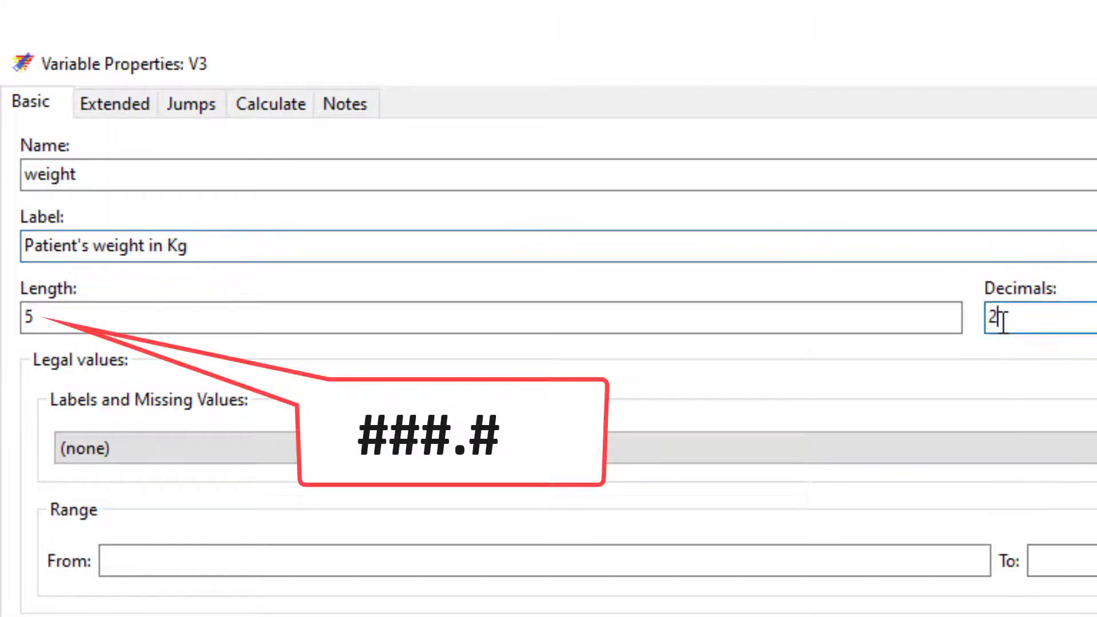
left_click_drag(1003, 321, 983, 319)
type("1")
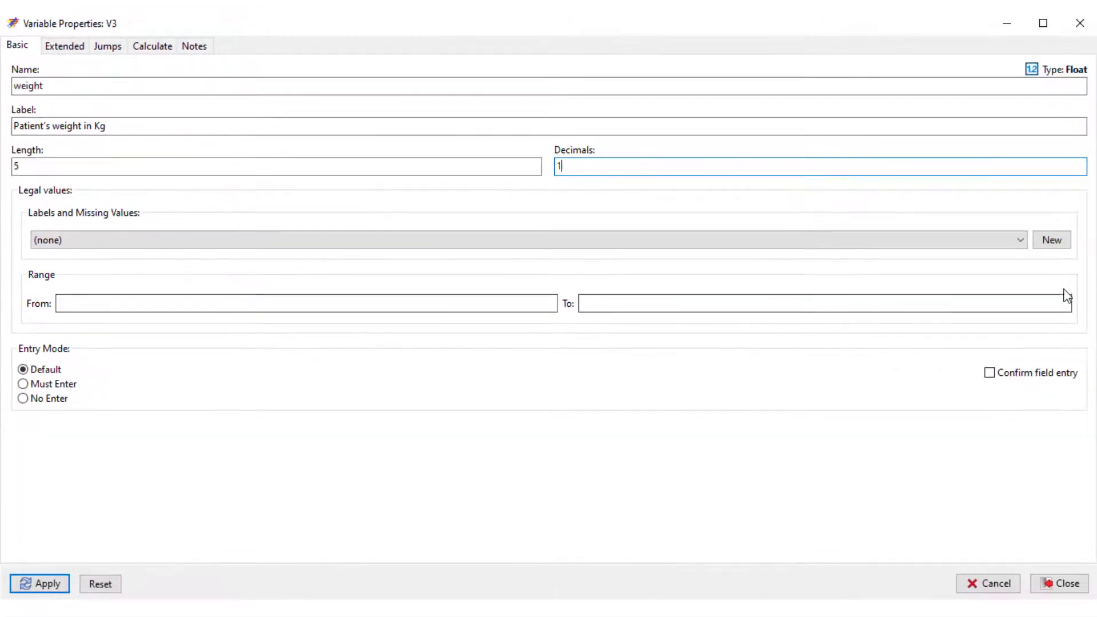
Create the value label set label_weight for the weight variable, with 999.9 labelled "weight not recorded" and marked as missing.
left_click(1057, 246)
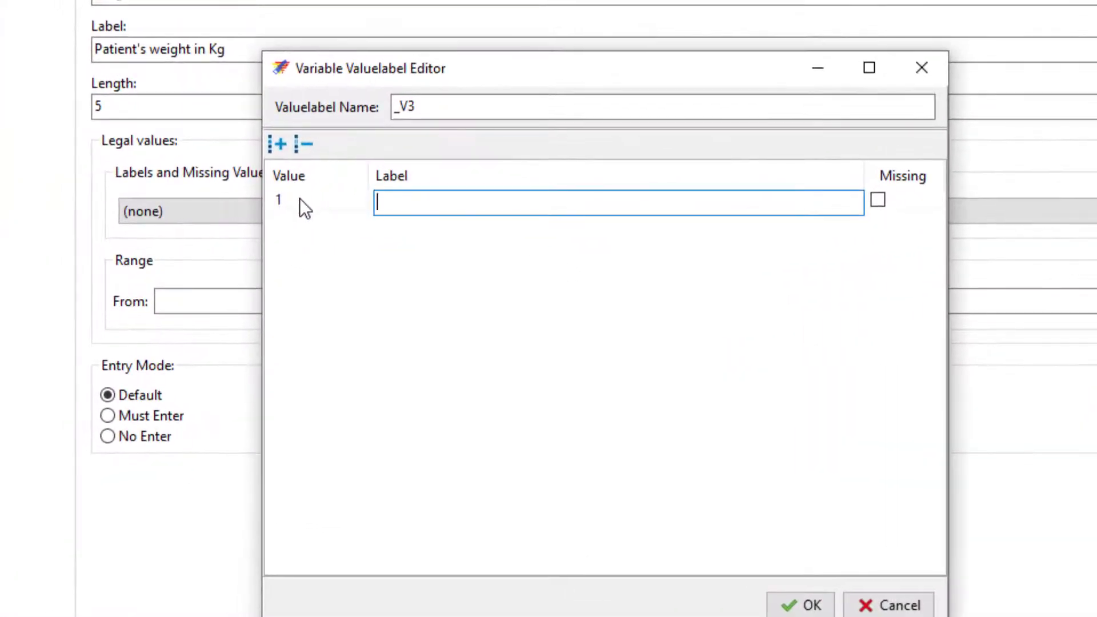
left_click(161, 230)
left_click(297, 199)
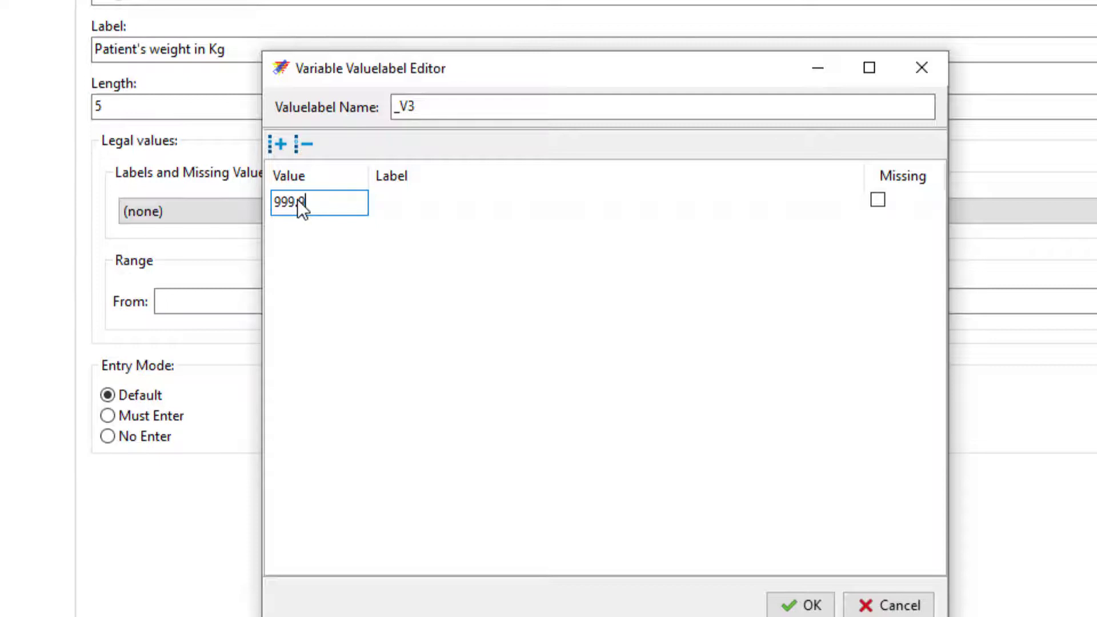
left_click(420, 201)
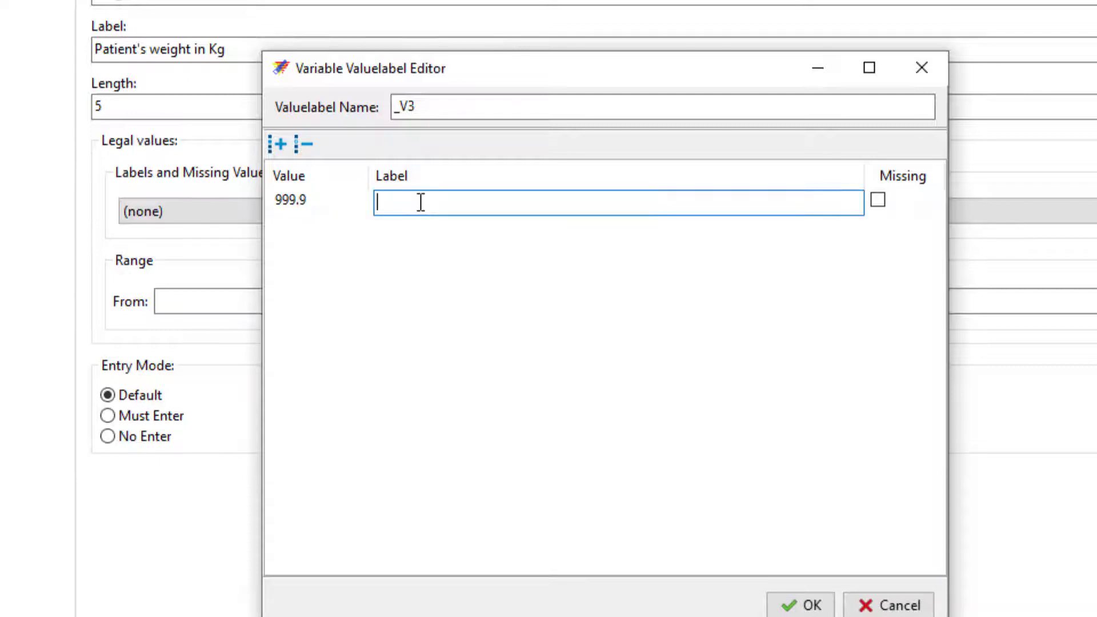
type("weight not recorde")
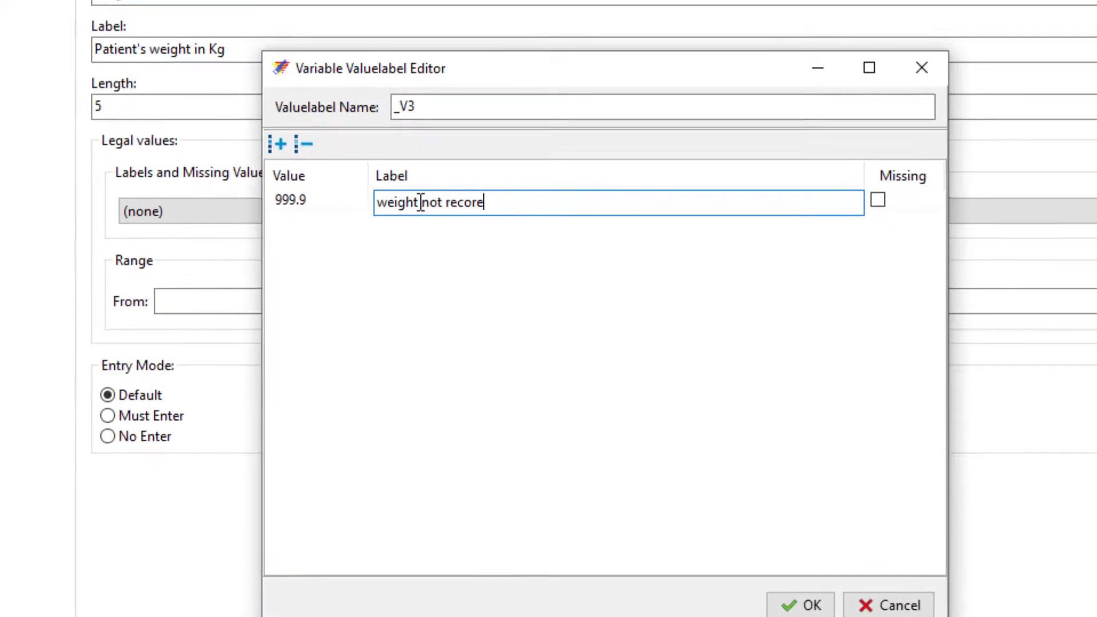
type("d")
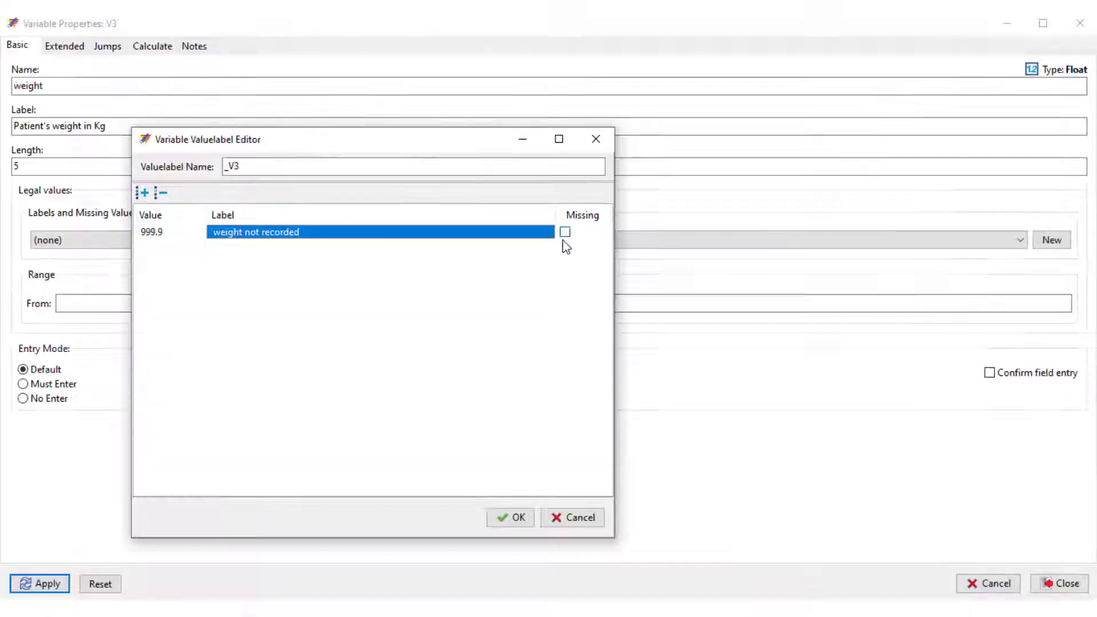
left_click(878, 200)
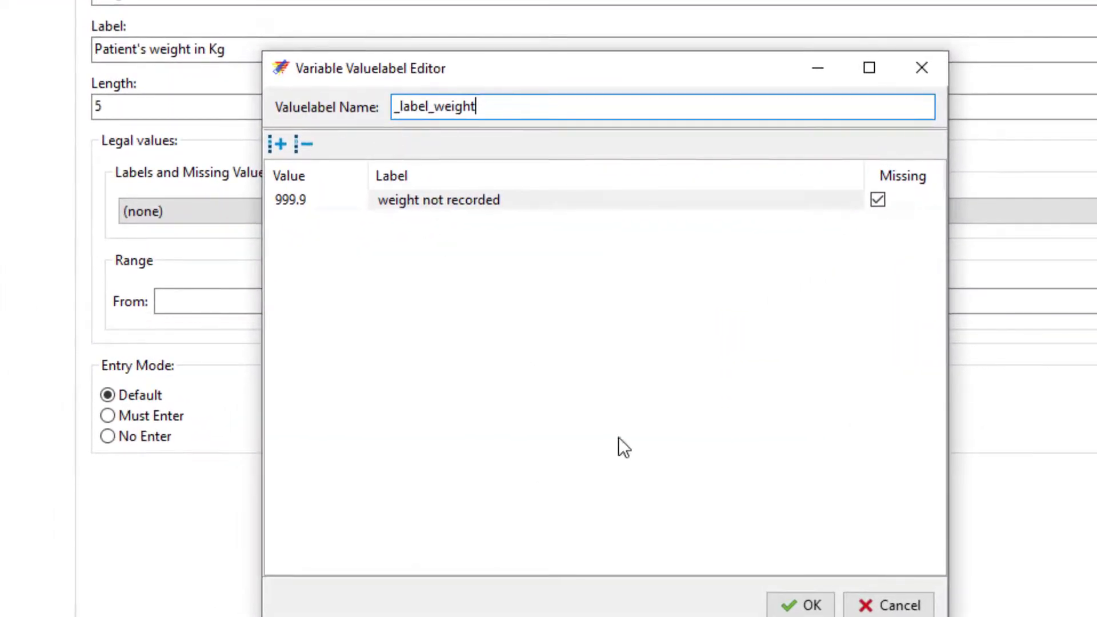
left_click(826, 607)
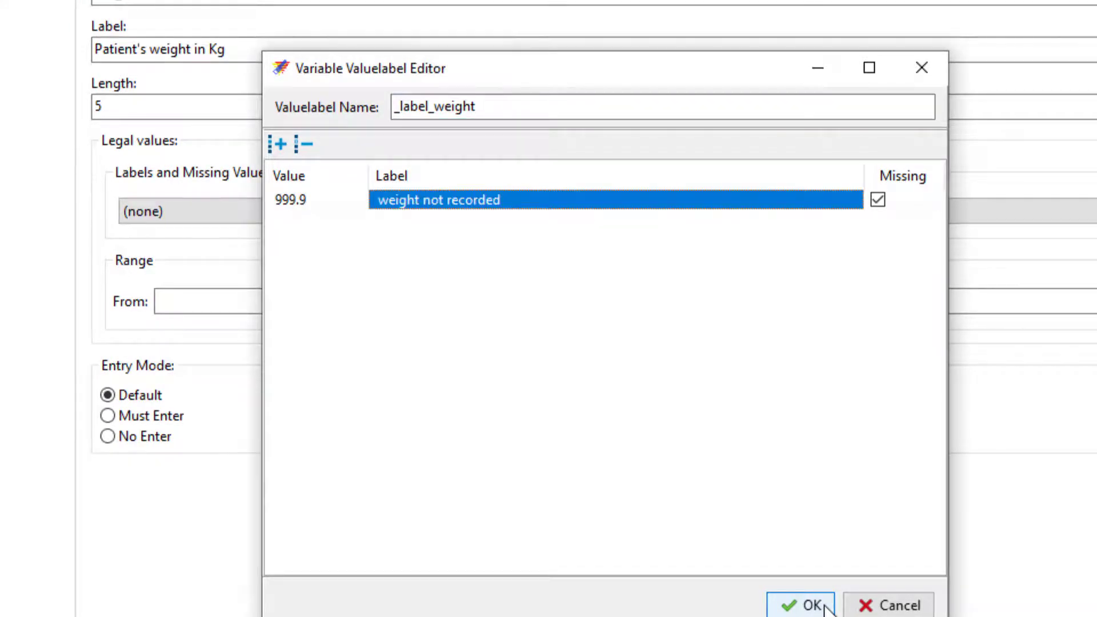
left_click(826, 607)
Limit the weight range to 1 through 500, set the entry mode to Must Enter, and apply the properties.
left_click(187, 307)
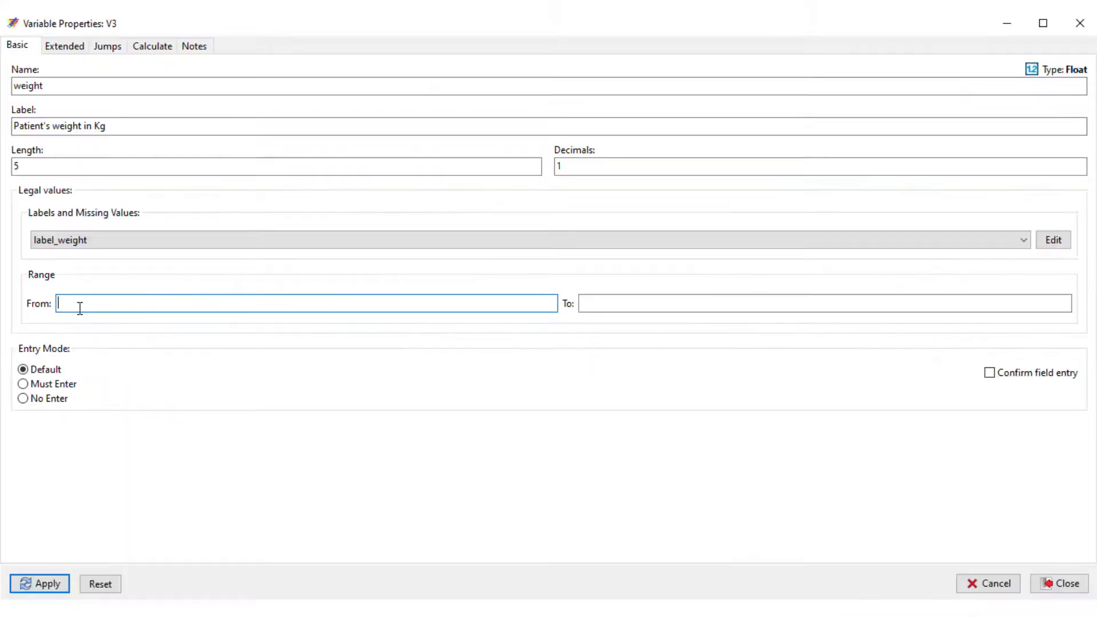
type("1")
left_click(592, 309)
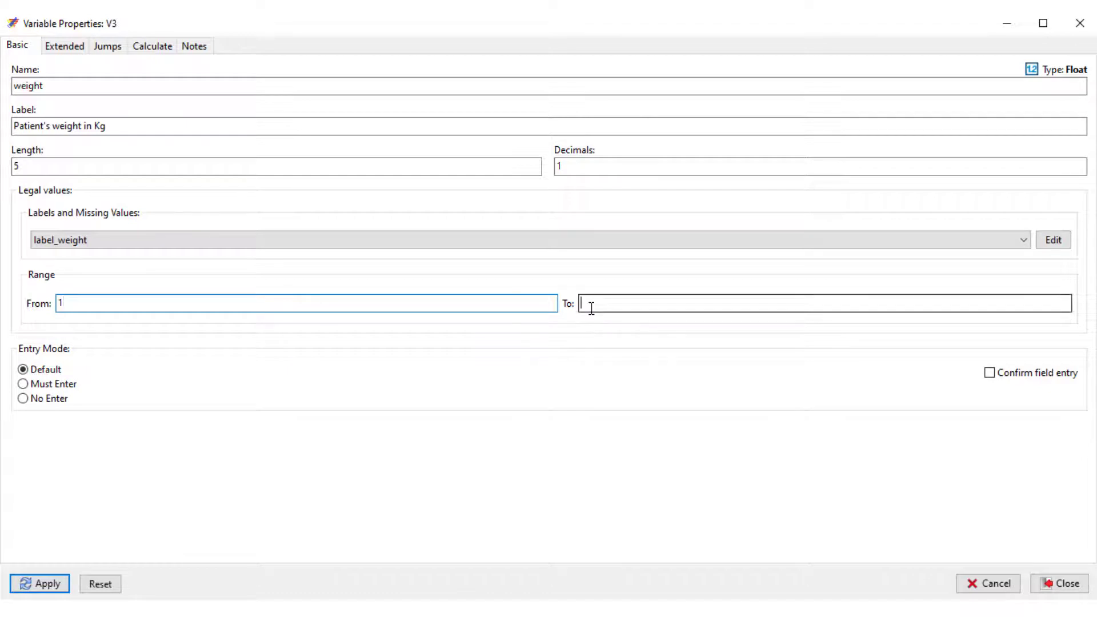
type("500")
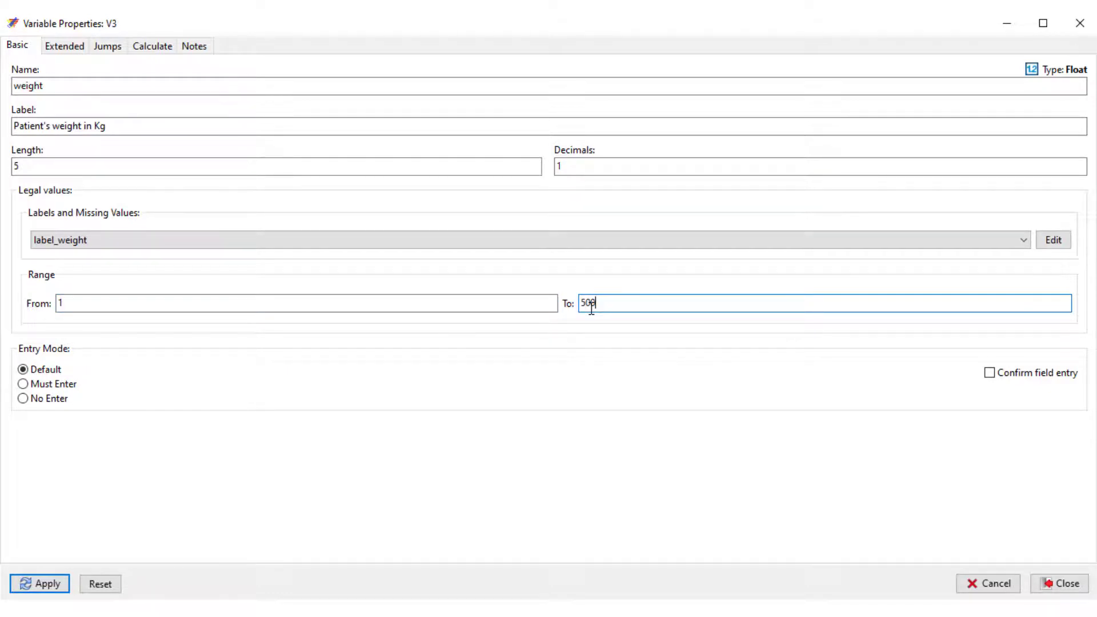
left_click(25, 385)
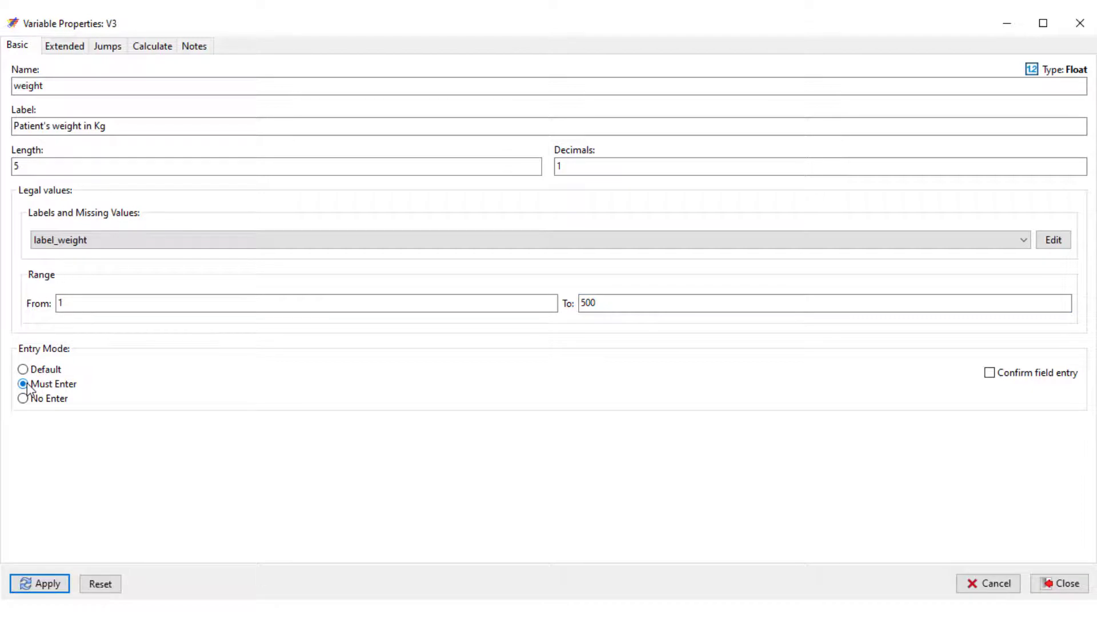
left_click(54, 586)
left_click(275, 268)
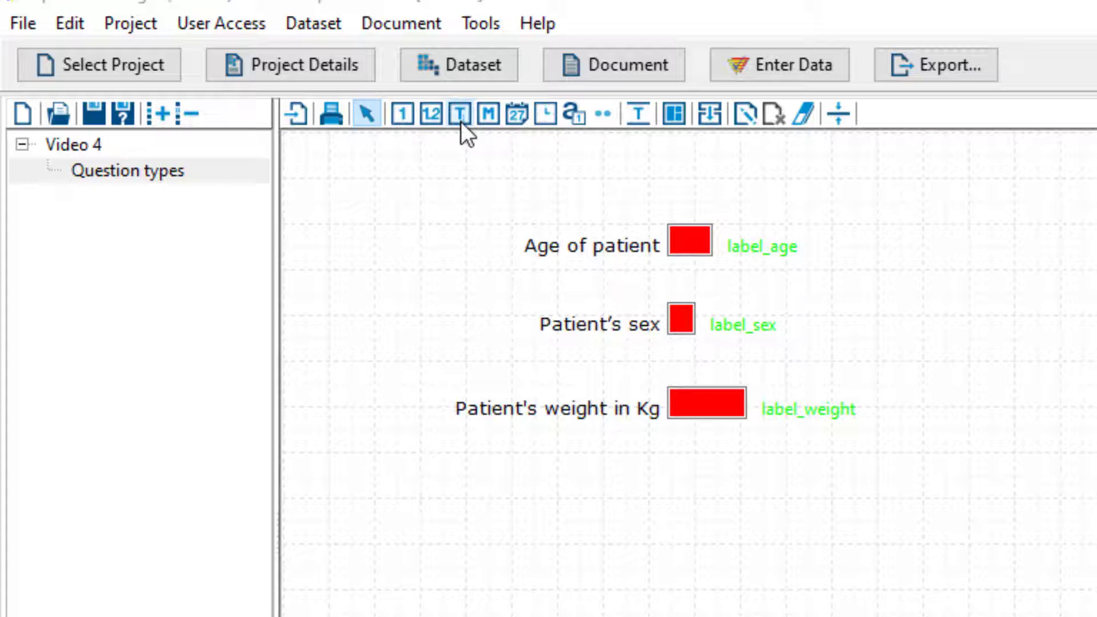
Add a string variable below the weight field, named firstname and labelled "Patient's First Name".
left_click(461, 115)
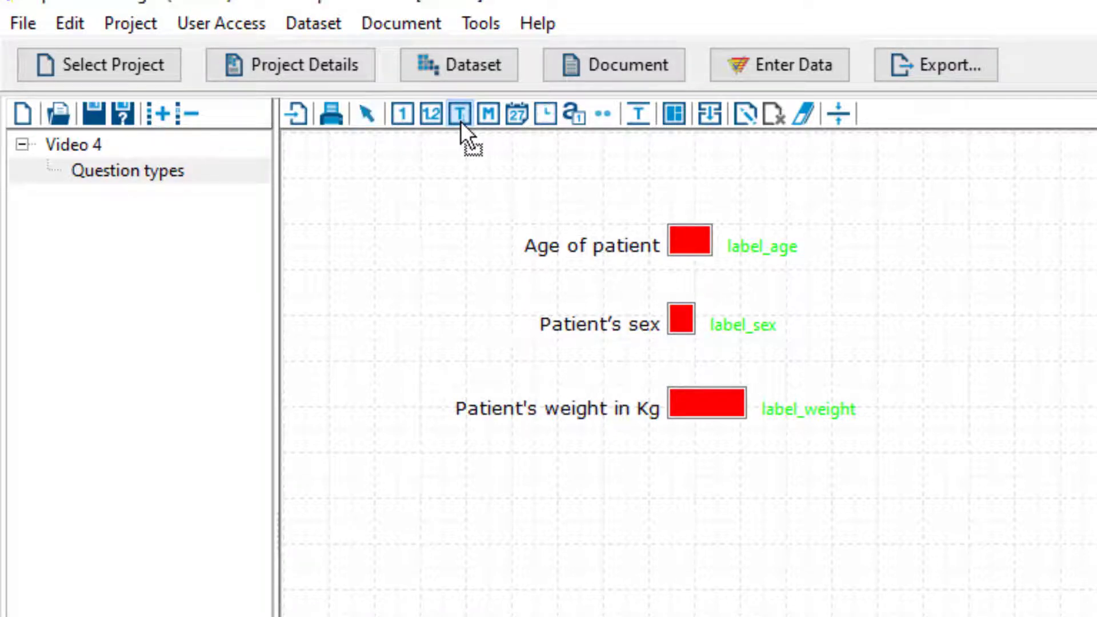
left_click(558, 460)
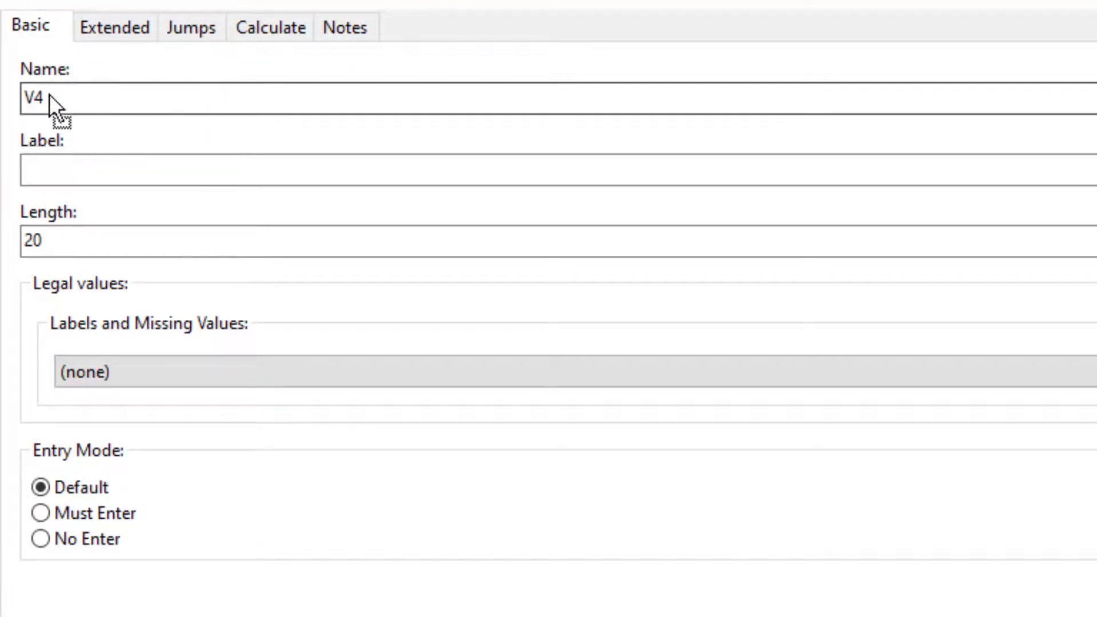
left_click_drag(49, 93, 10, 97)
type("fi")
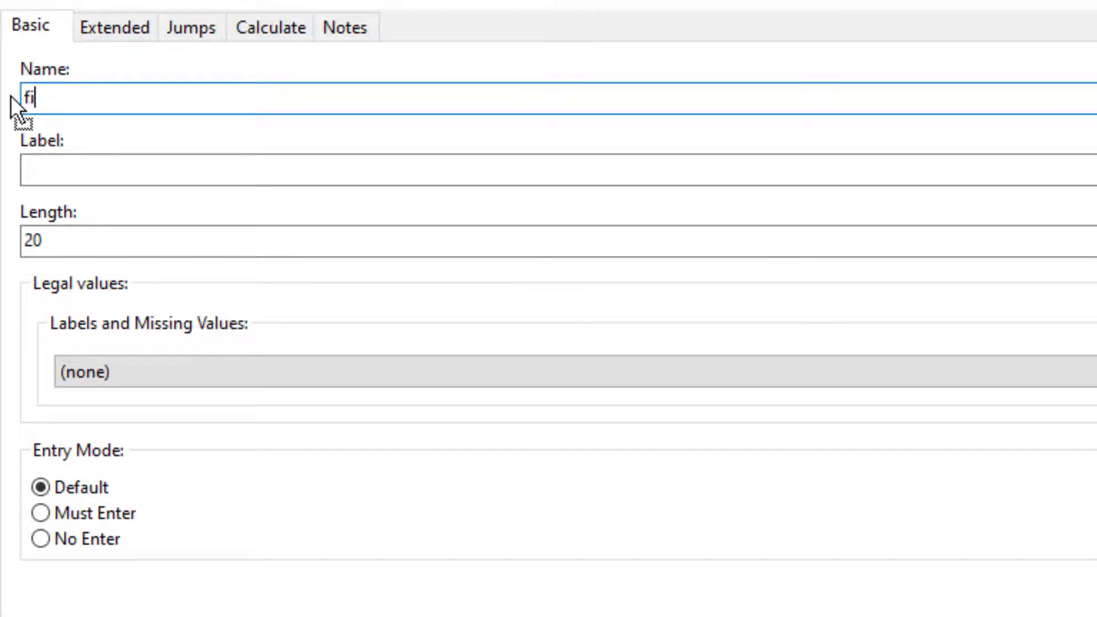
type("rstname")
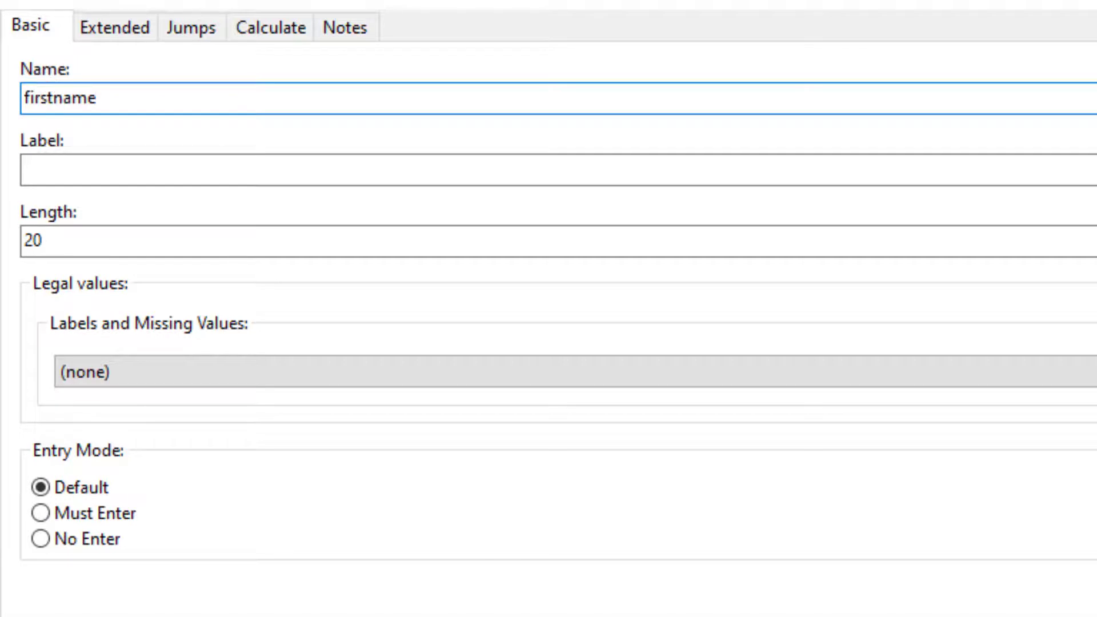
left_click(50, 166)
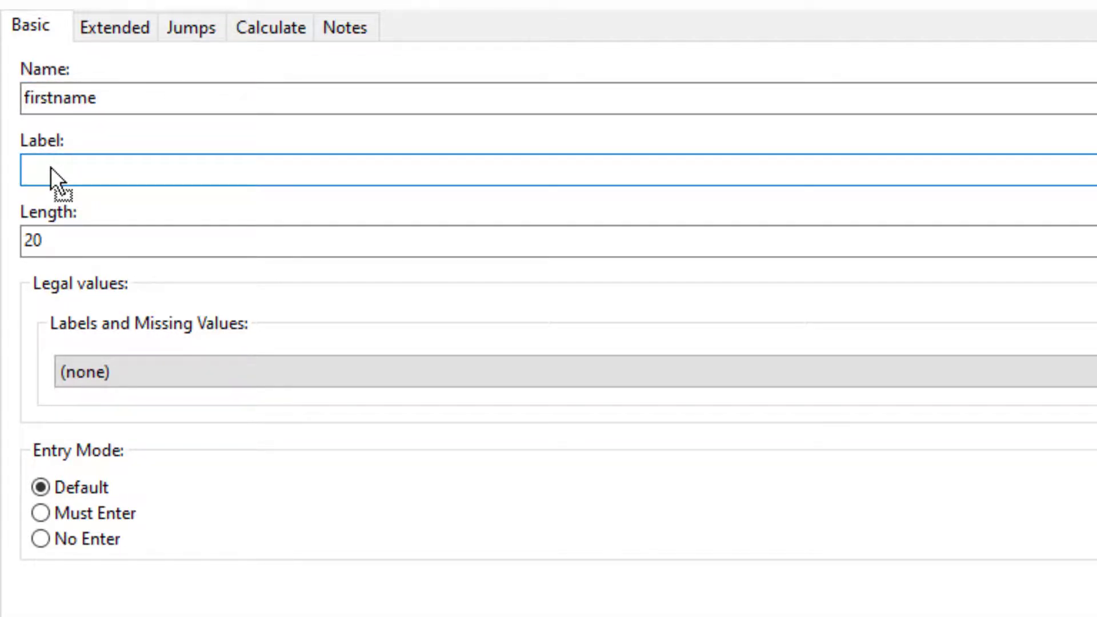
type("Patient's First Name")
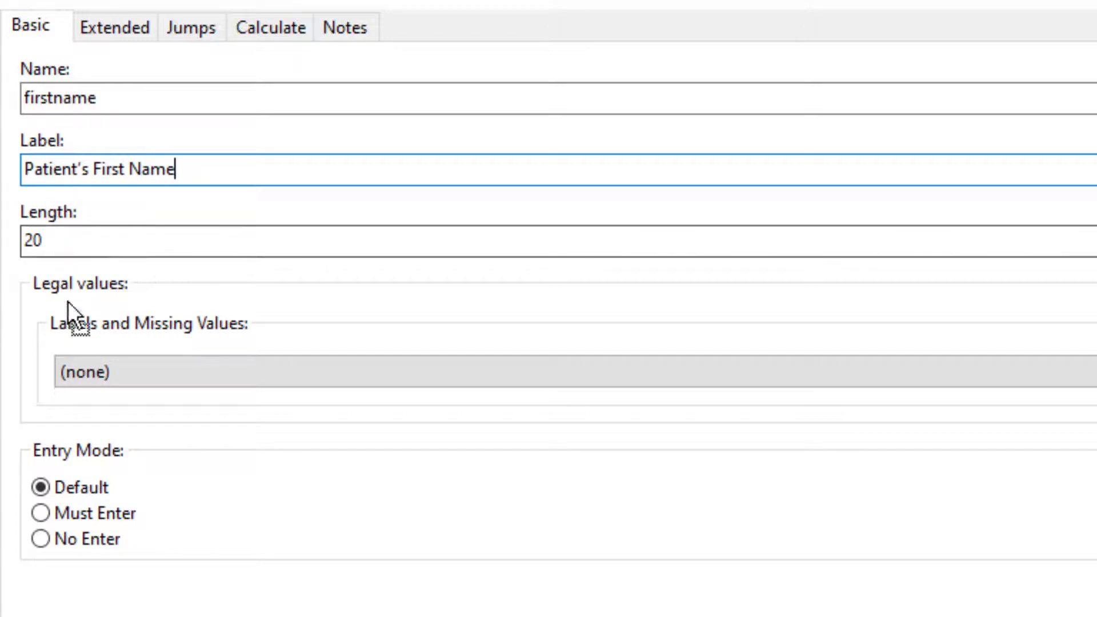
left_click(47, 243)
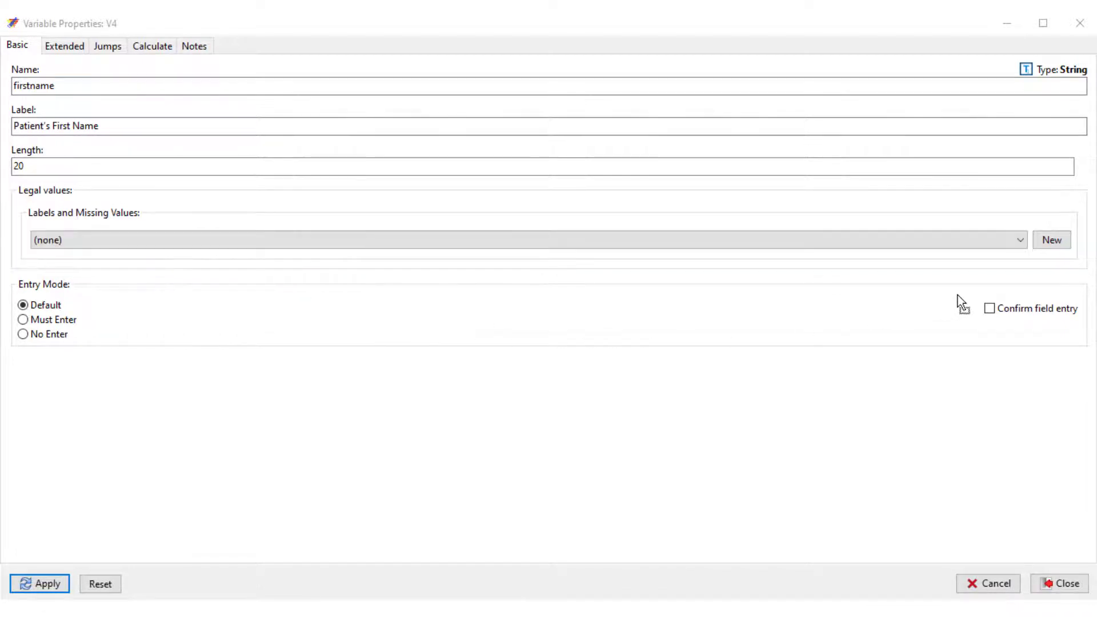
Create a value label set for the first name variable with the missing value "No name" labelled "First name not recorded".
left_click(1055, 245)
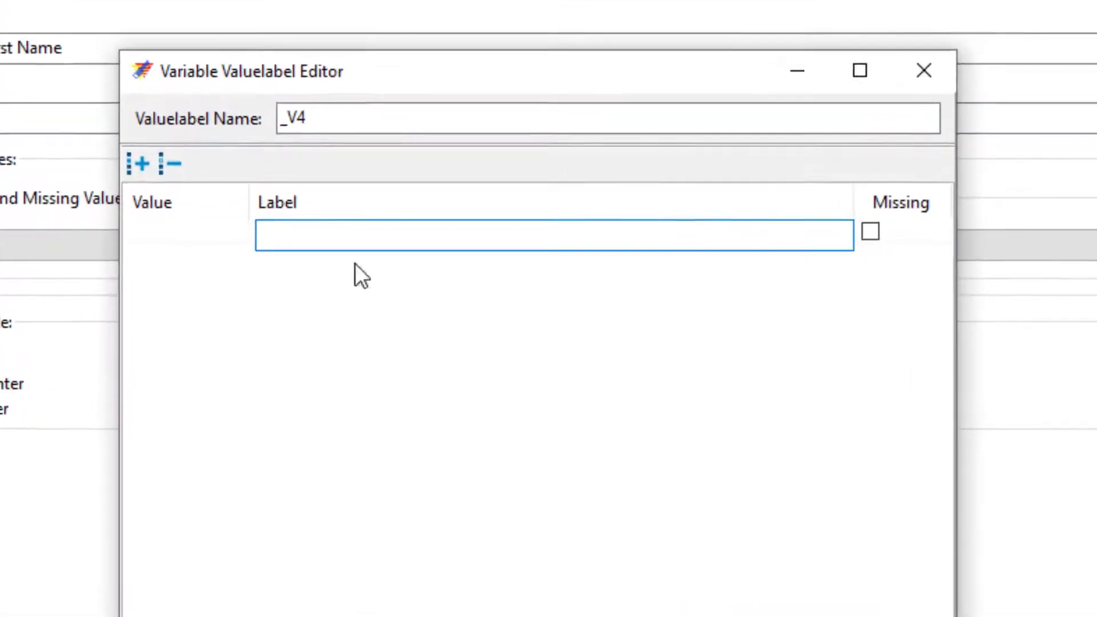
left_click(167, 237)
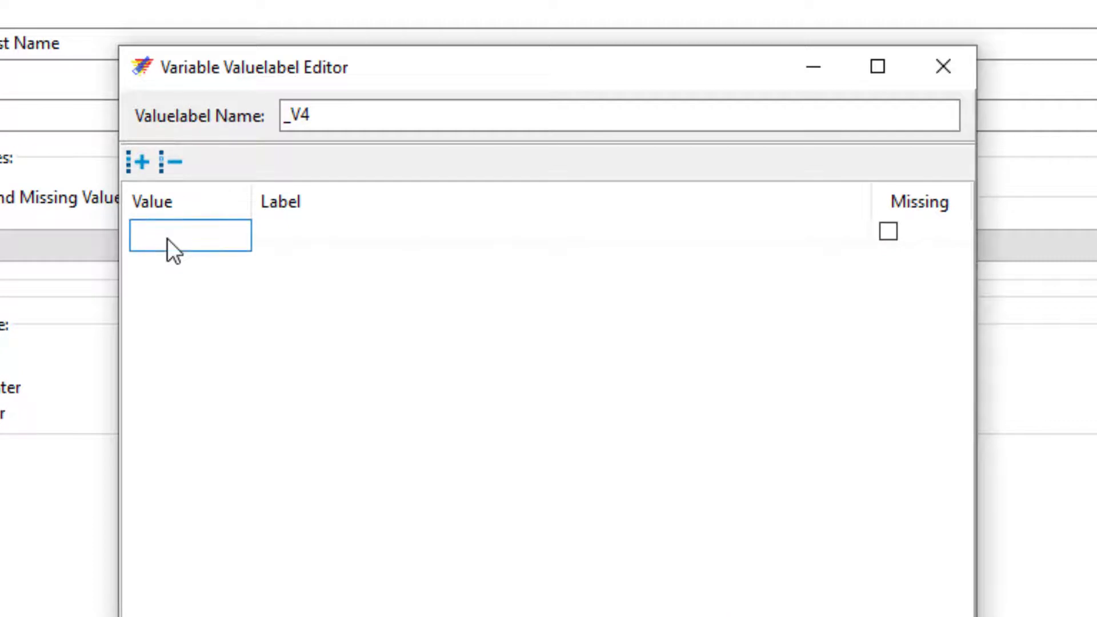
type("No name")
left_click(342, 16)
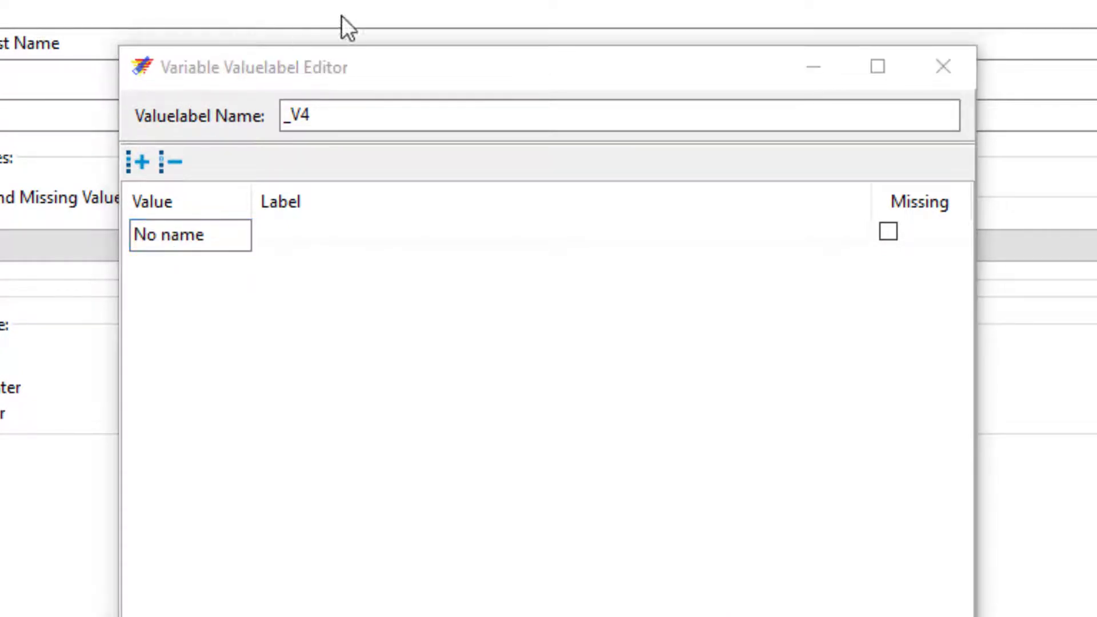
left_click(289, 234)
left_click(289, 234)
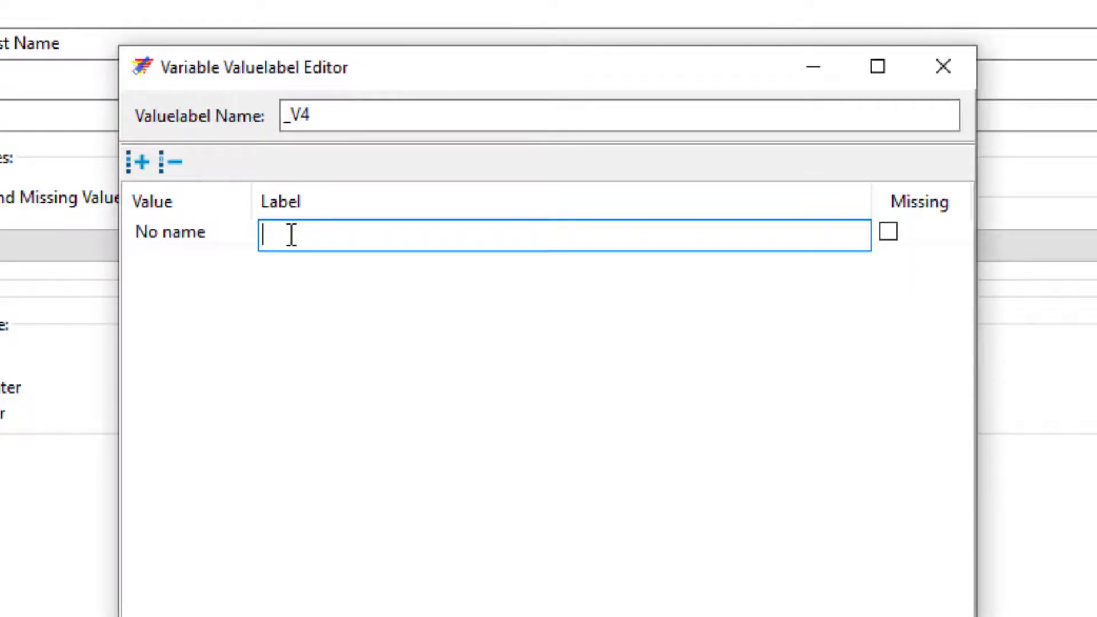
type("First name not recorded")
key("Return")
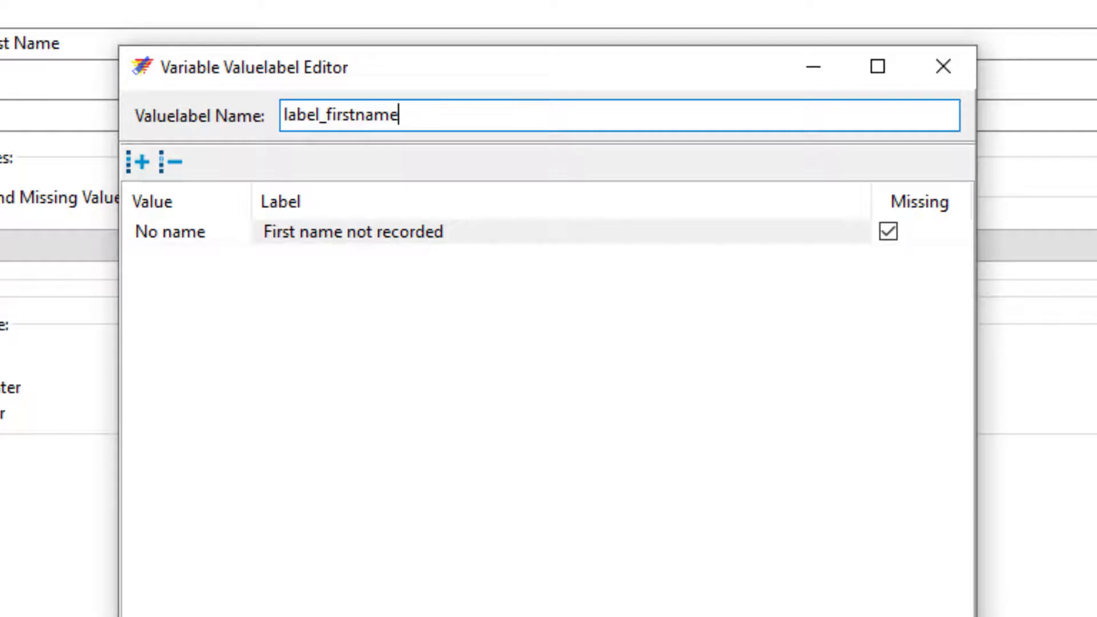
Accept the value label set as label_firstname and set the first name variable's entry mode to Must Enter.
key("Tab")
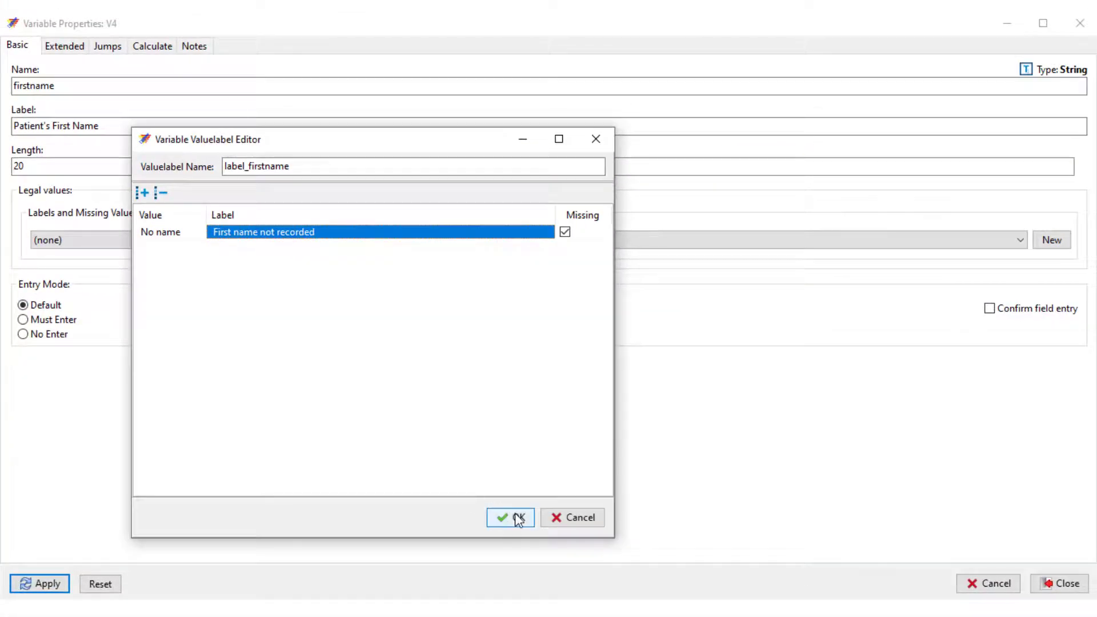
left_click(518, 517)
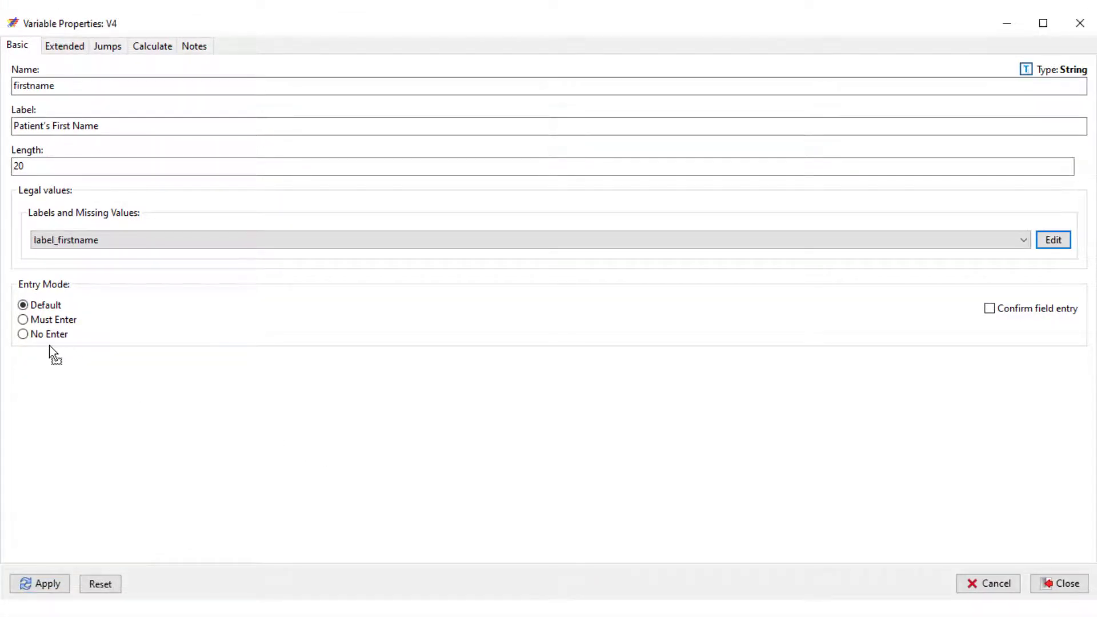
left_click(24, 320)
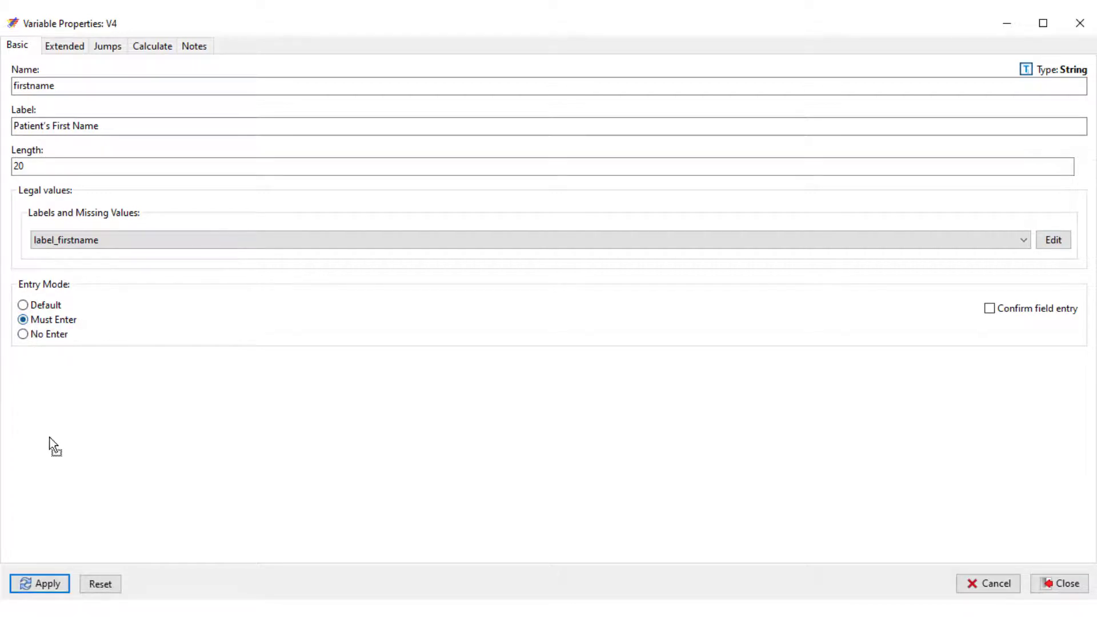
Apply the first name variable's properties and align its field horizontally with the age, sex and weight fields above.
left_click(56, 581)
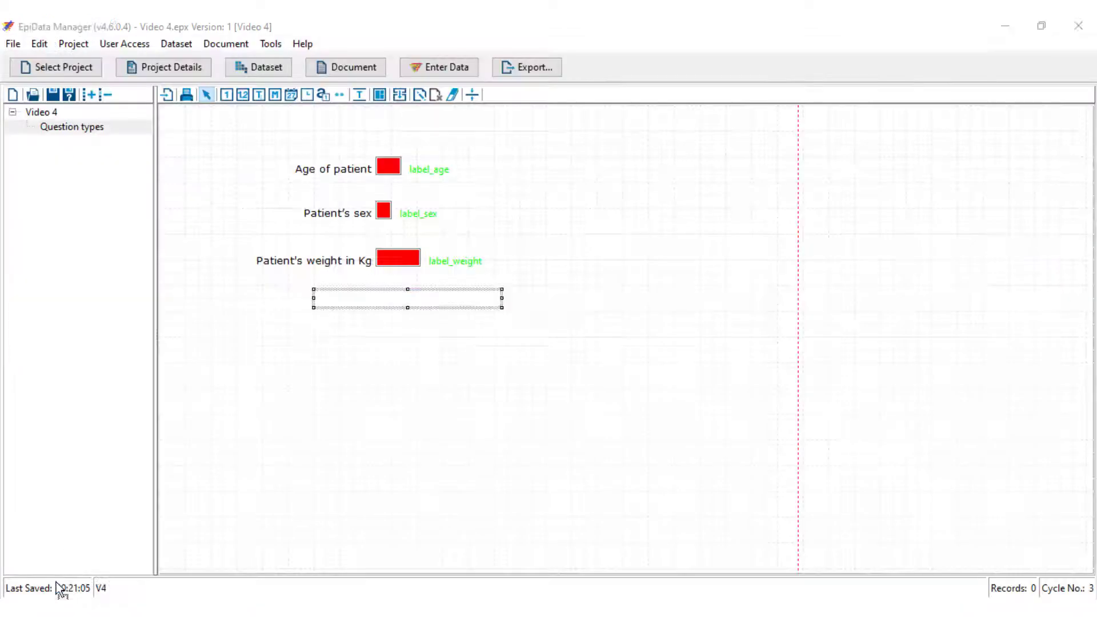
left_click_drag(347, 302, 406, 299)
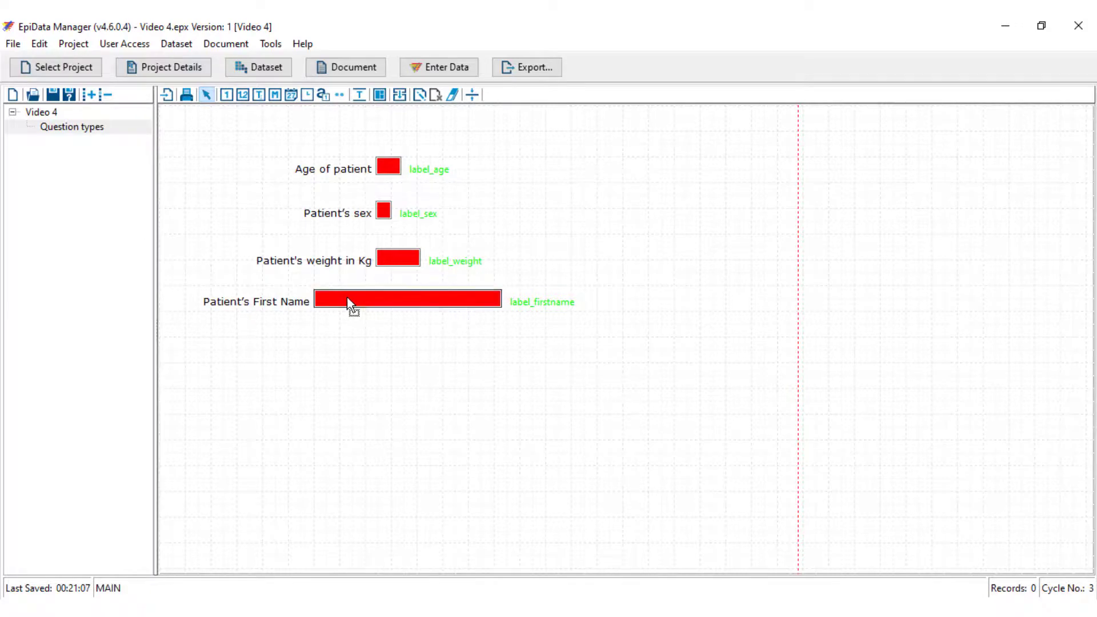
left_click_drag(574, 396, 575, 396)
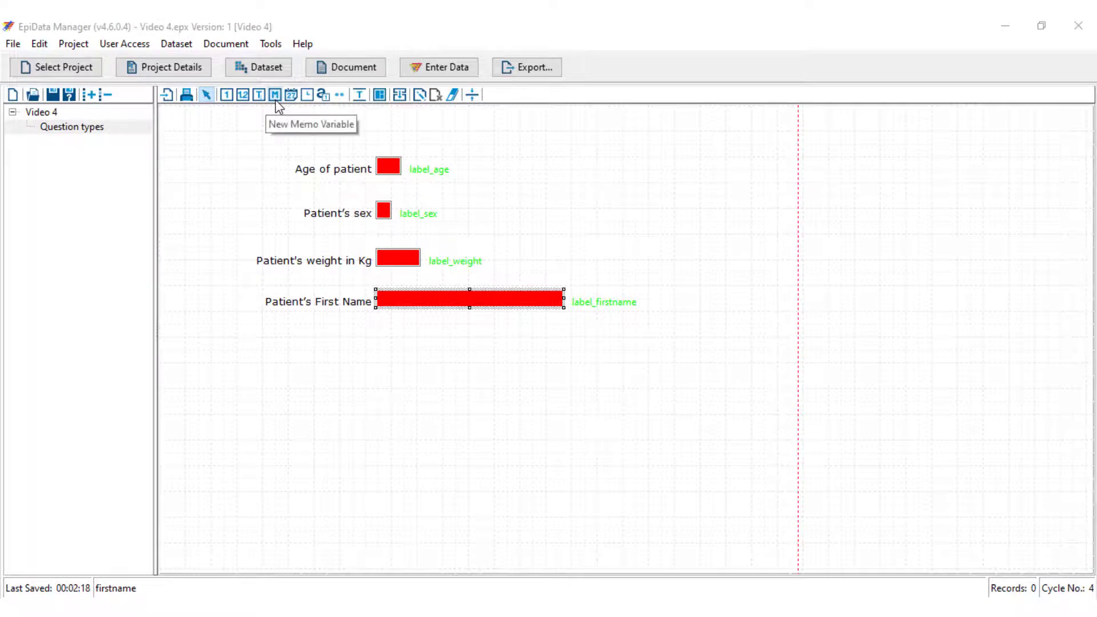
Add a memo variable below the first name field, named history and labelled "Patient's History", and apply it.
left_click(371, 342)
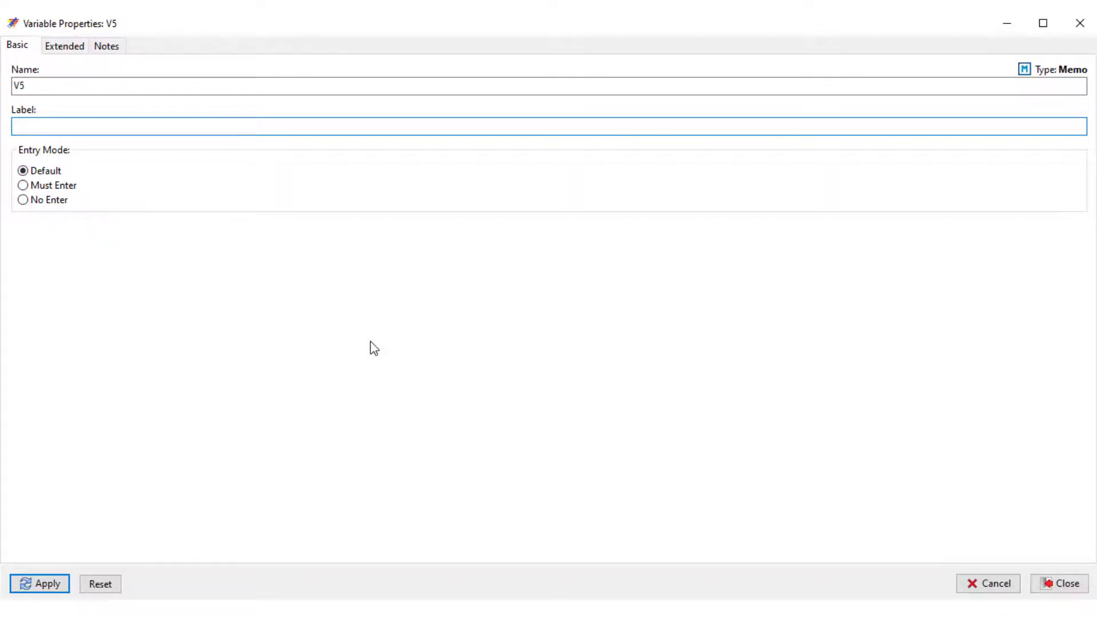
left_click_drag(25, 85, 12, 85)
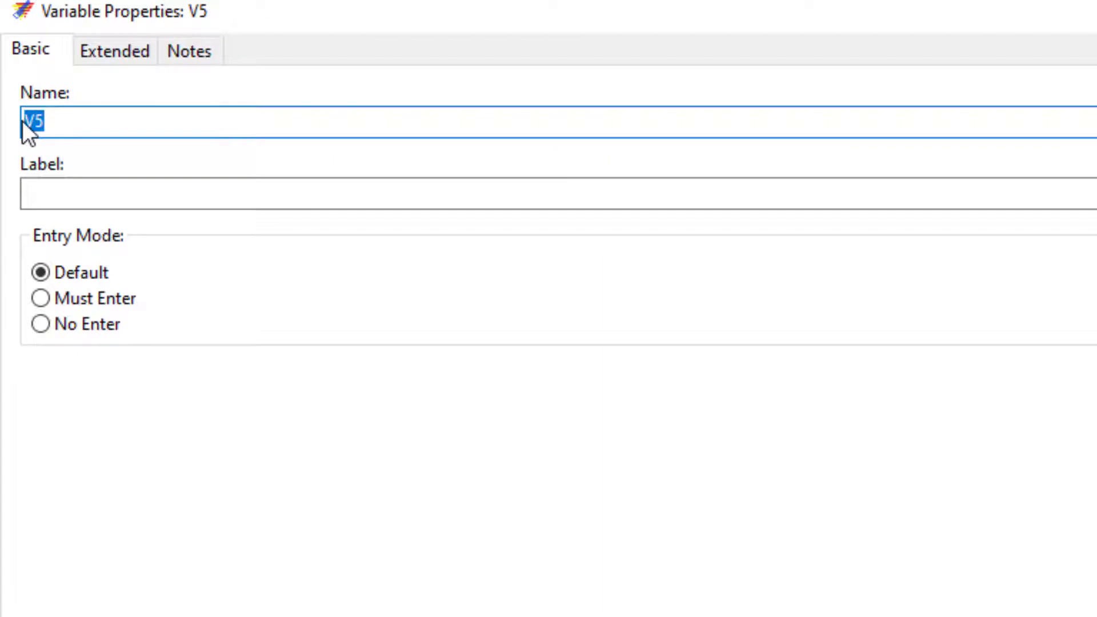
type("history")
left_click(106, 192)
type("Patient's History")
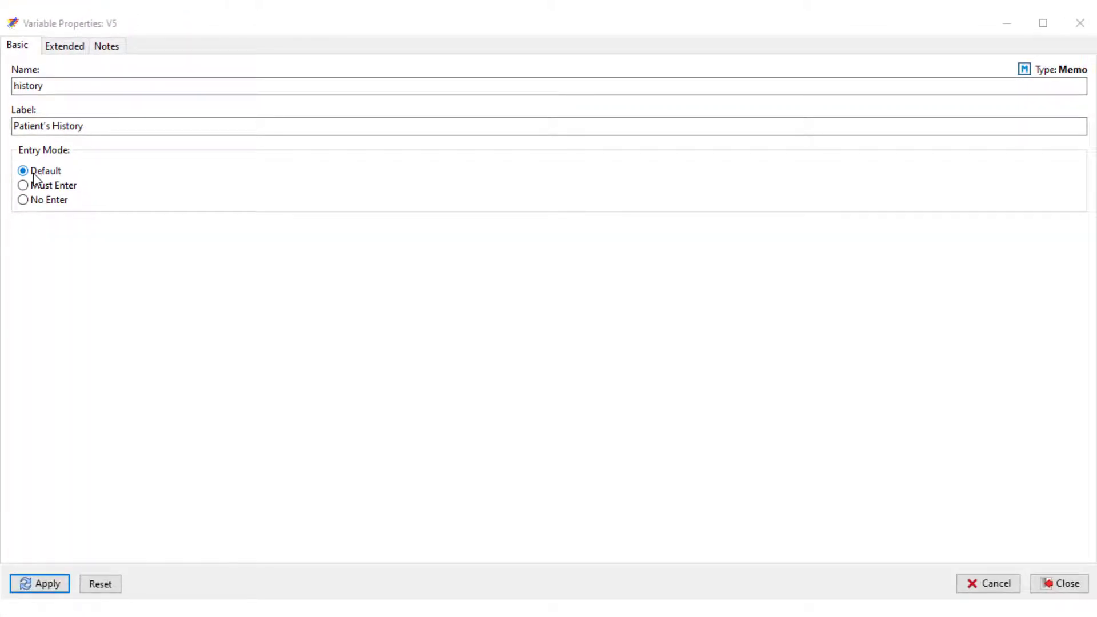
left_click(40, 583)
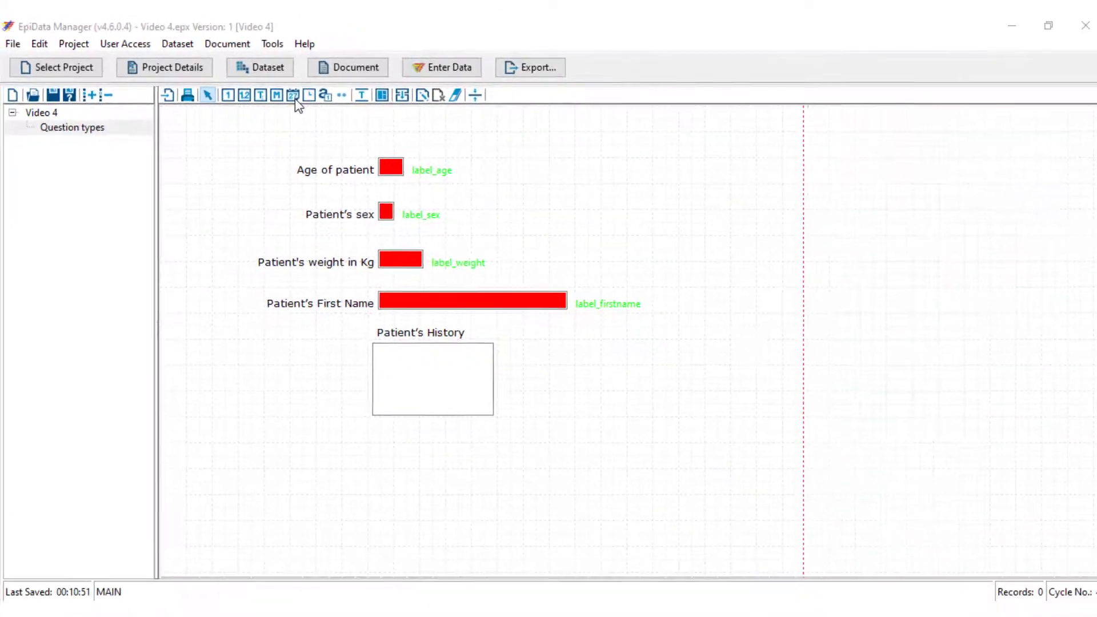
Add a DMY date variable below the history box, named regdate and labelled "Patient's registration date".
left_click(291, 96)
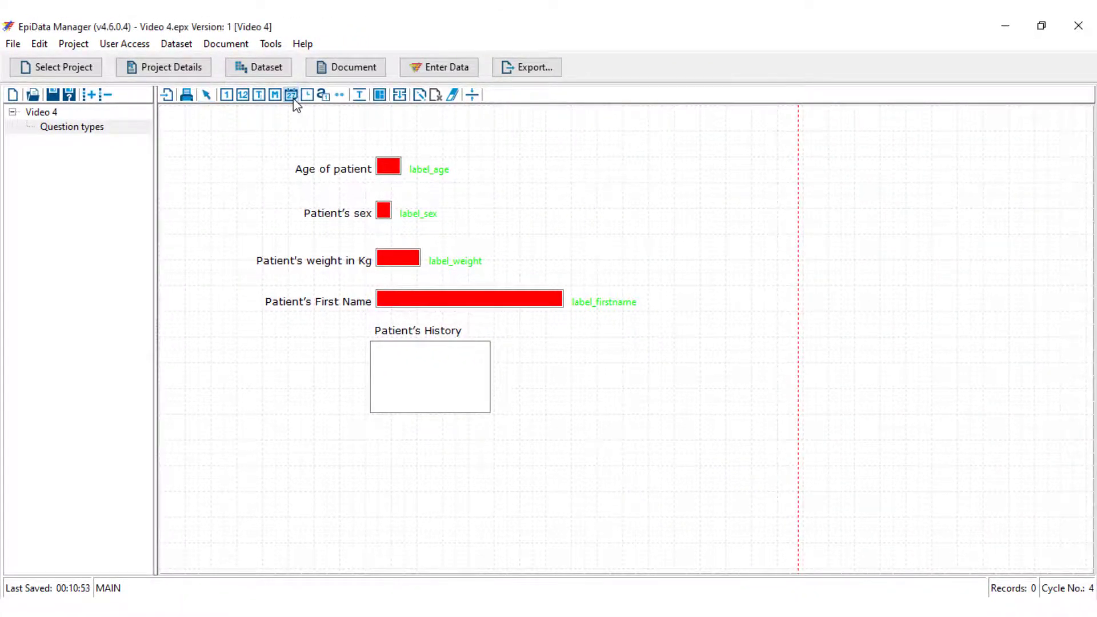
left_click(347, 441)
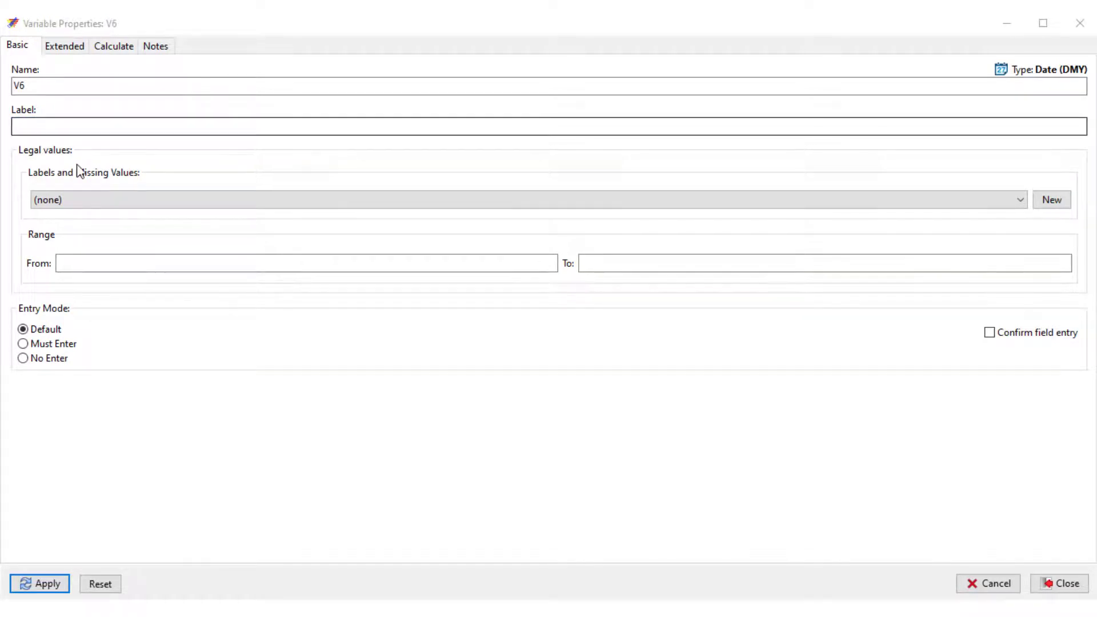
double_click(19, 88)
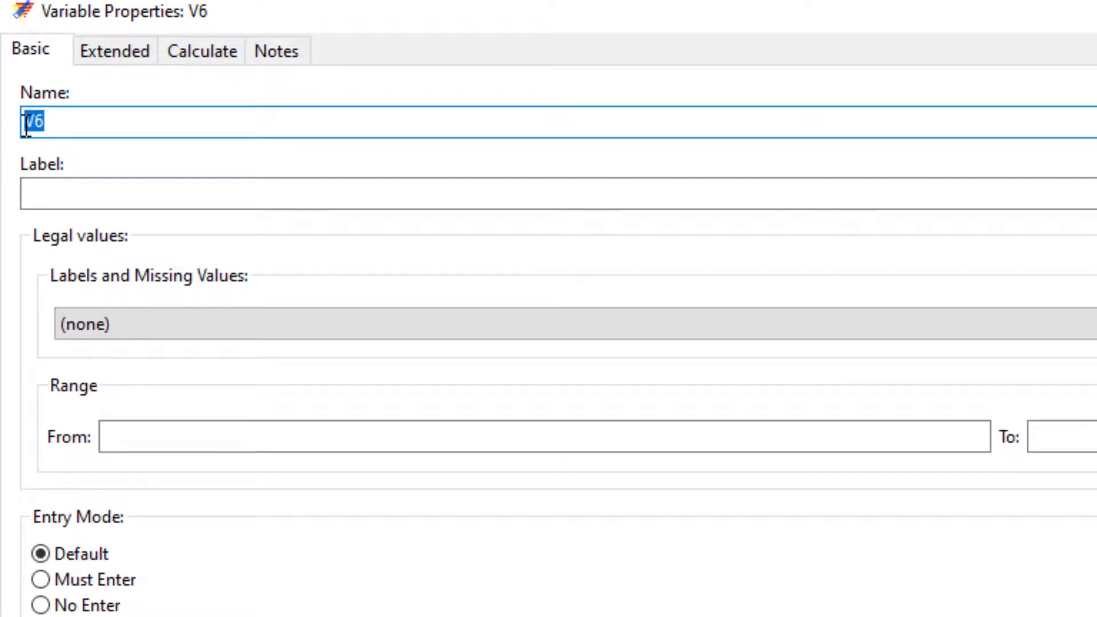
type("regdate")
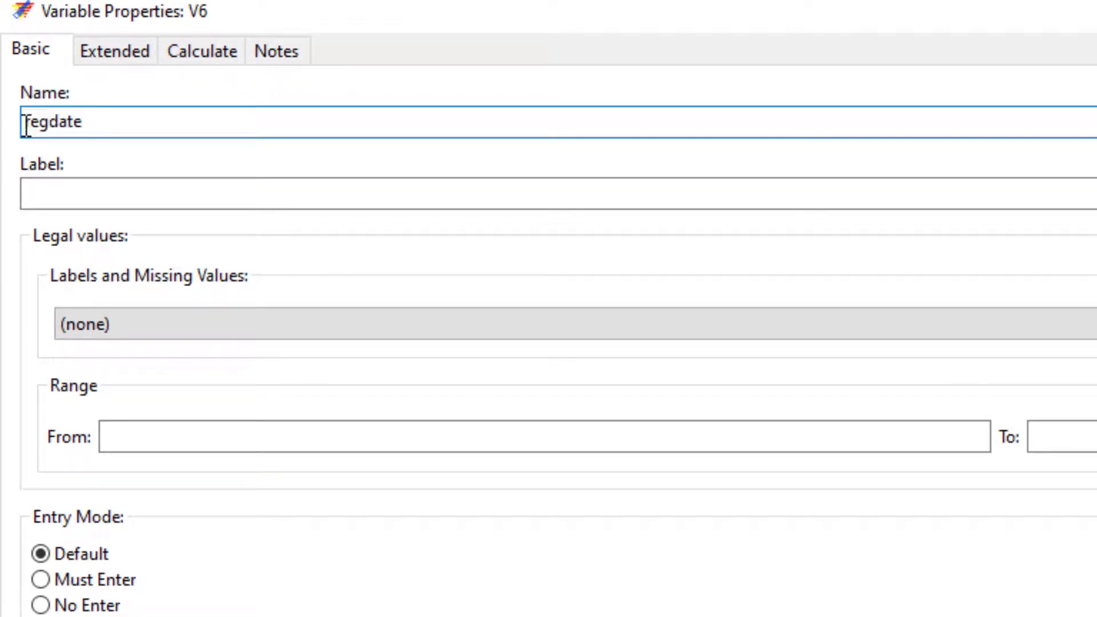
left_click(76, 189)
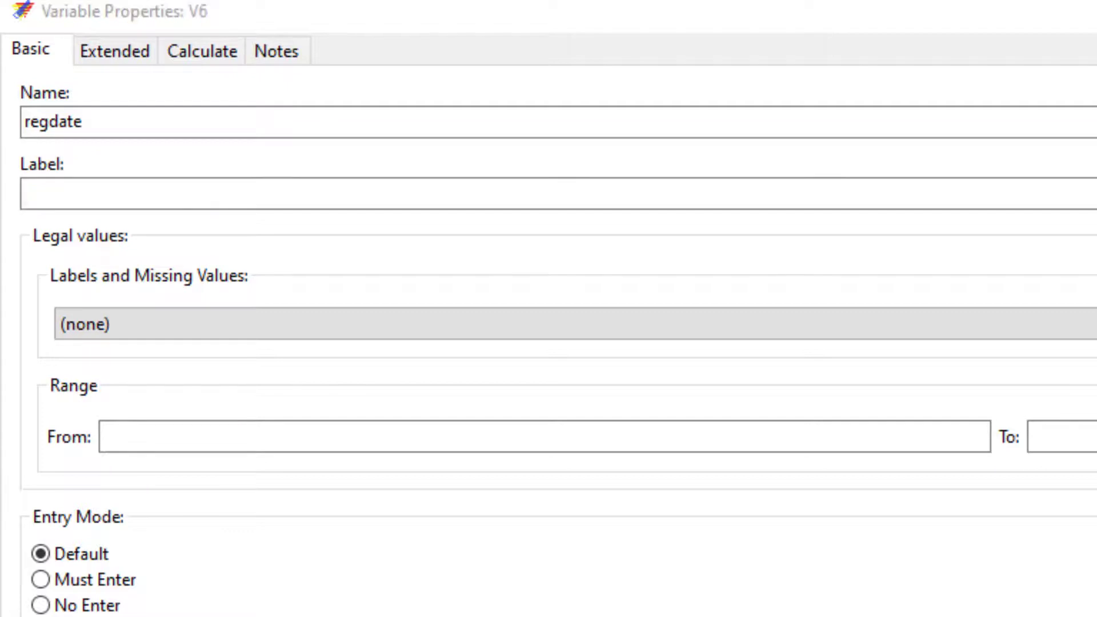
left_click(88, 179)
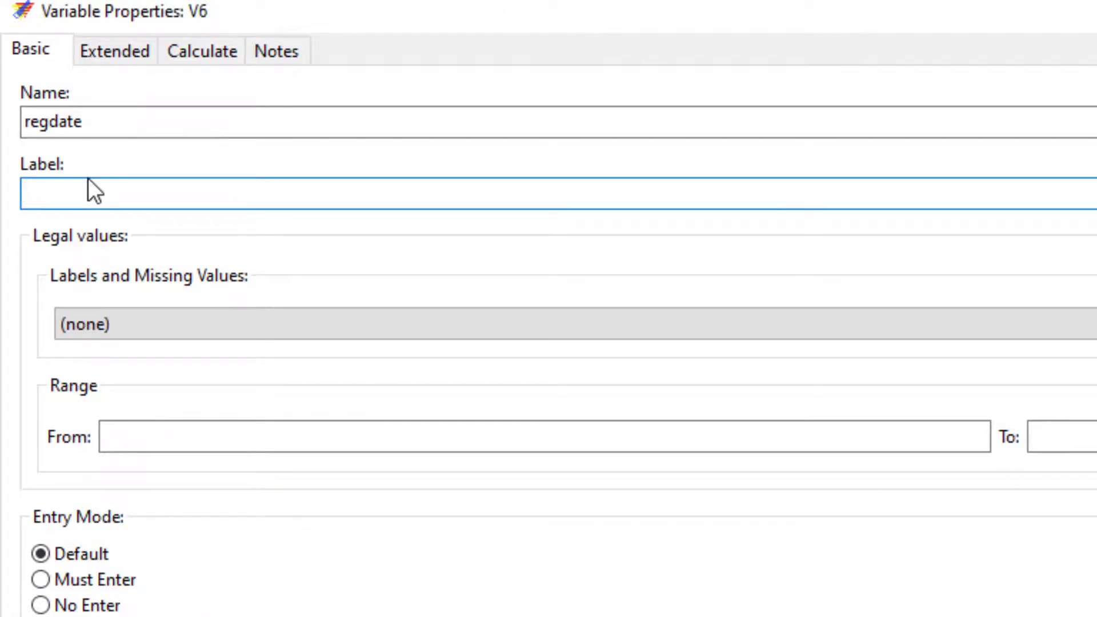
type("Patient's registration date")
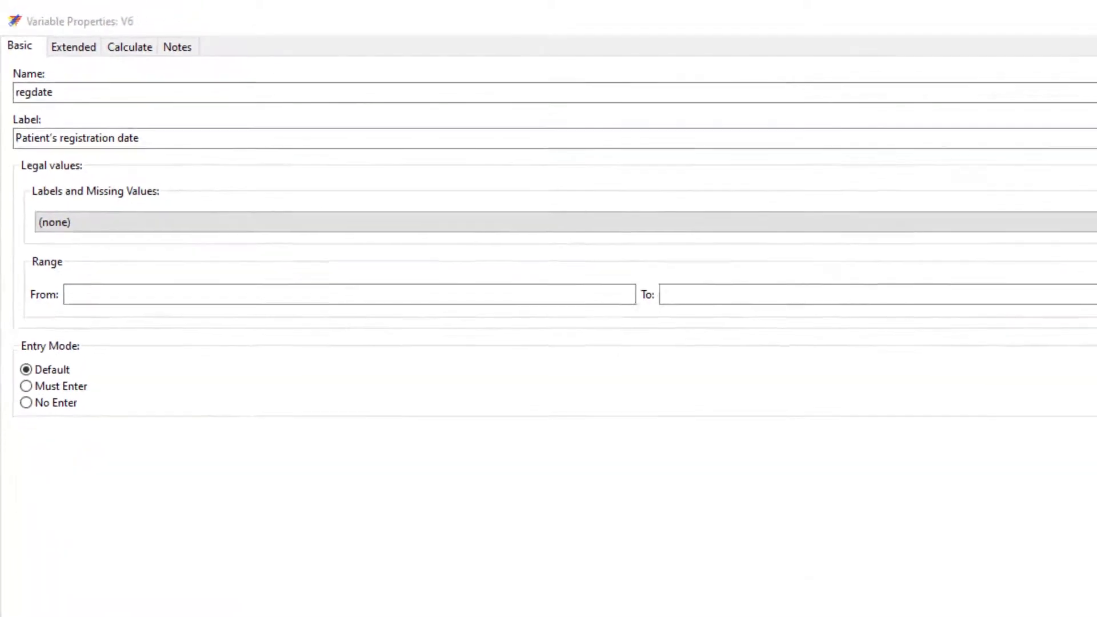
Create a value label set for the registration date with the value 01/01/1900 labelled "Registration date not recorded".
left_click(1048, 205)
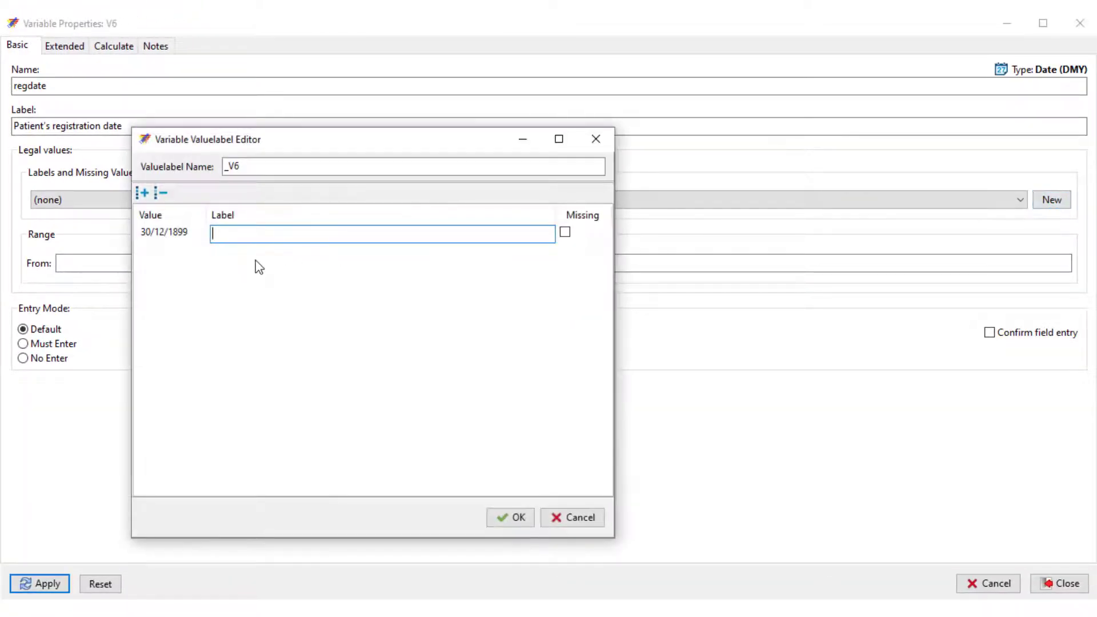
left_click(178, 235)
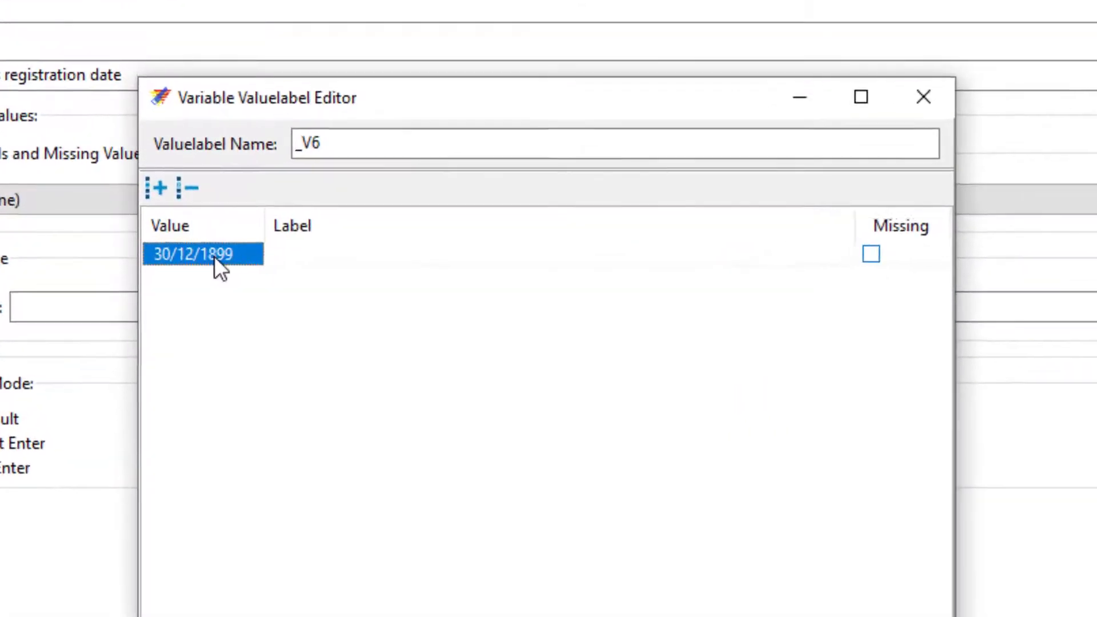
left_click(178, 234)
type("1/01")
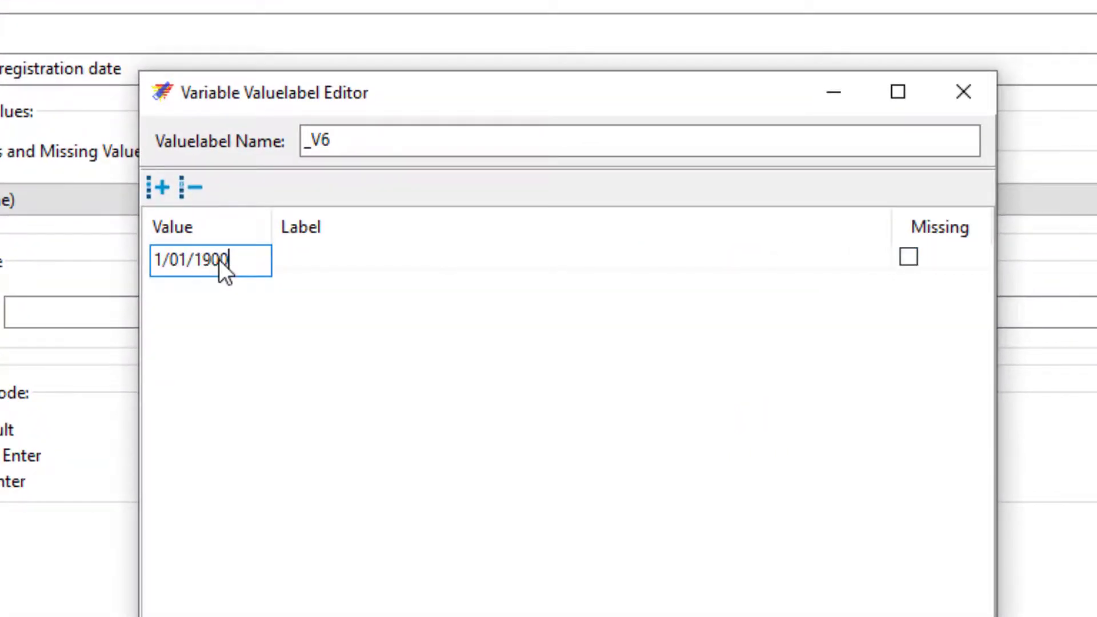
type("/1900")
left_click(298, 263)
type("Registration date not recorded")
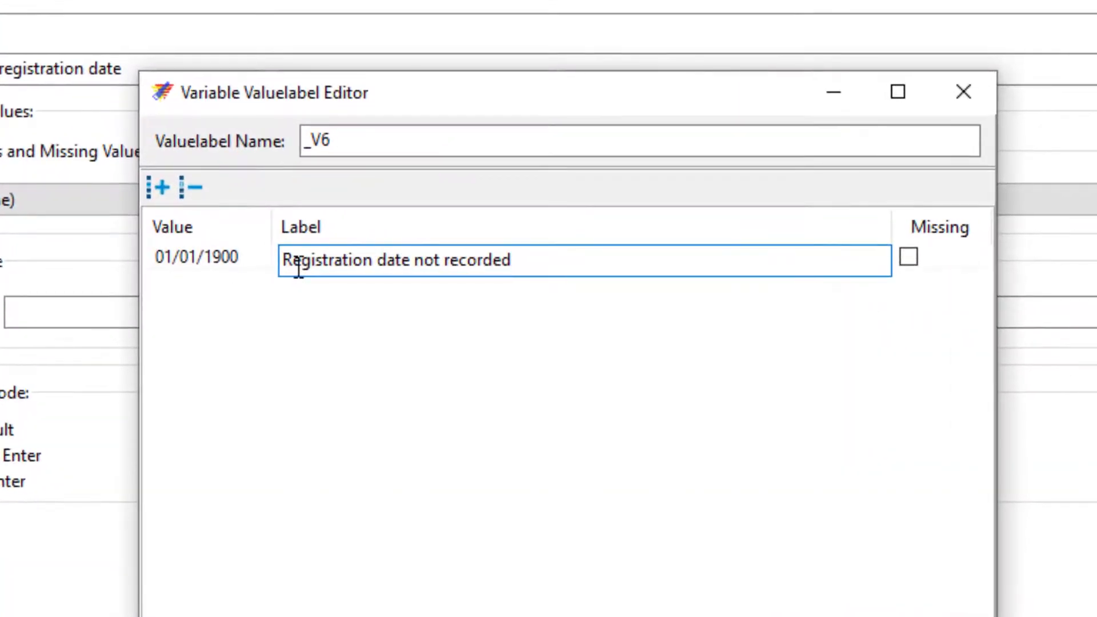
key("Return")
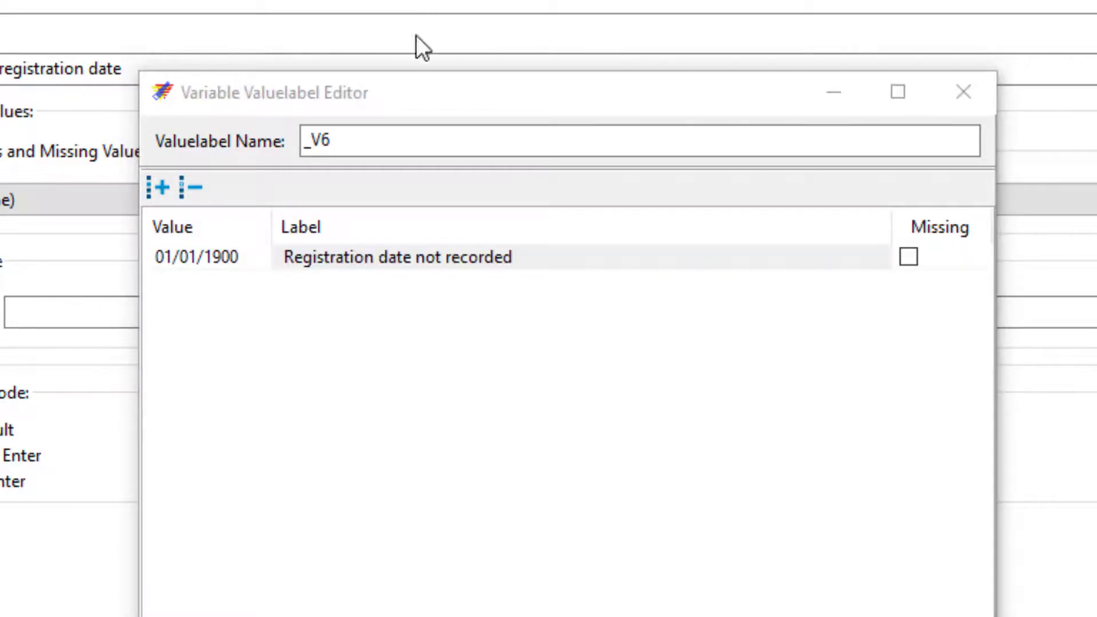
Name the value label set label_regdate, mark its 01/01/1900 value as missing, and accept the set.
left_click_drag(345, 137, 299, 138)
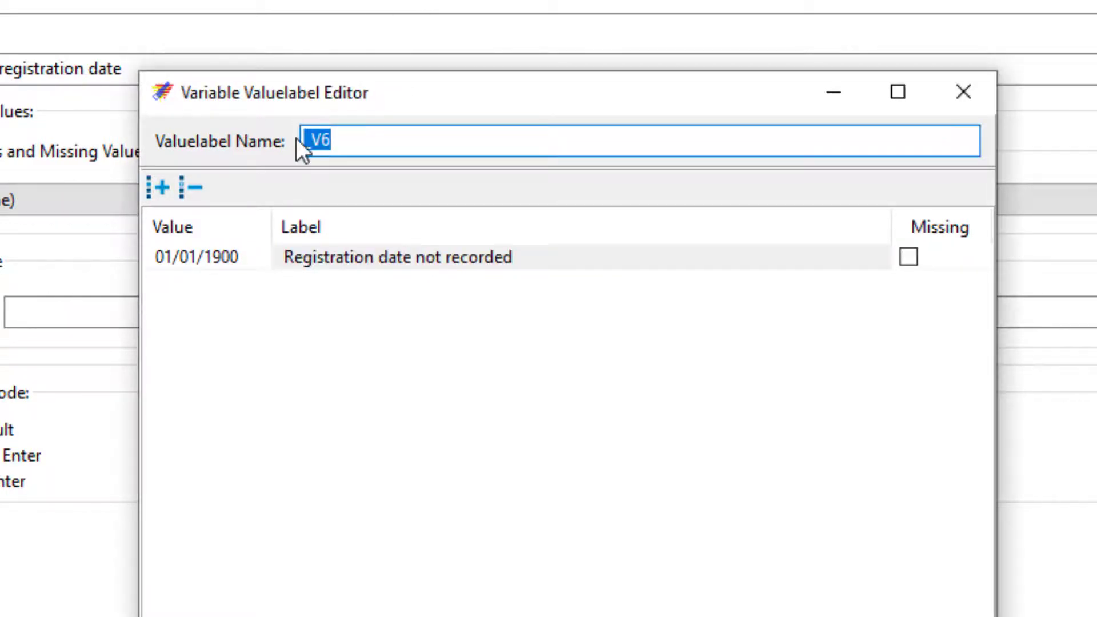
type("label_regdate")
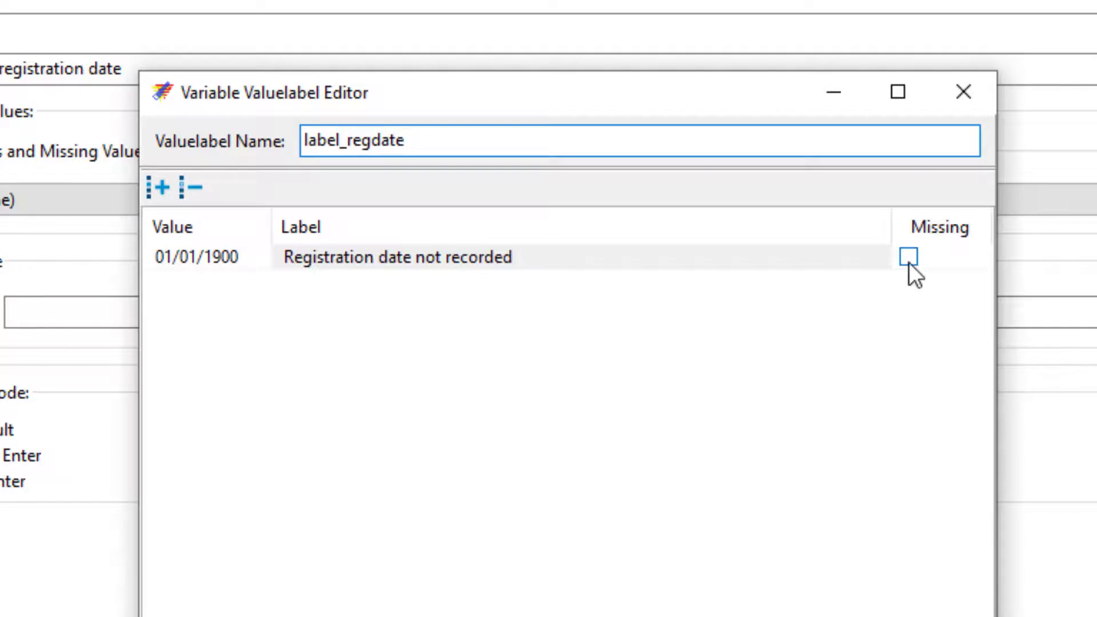
left_click(909, 258)
left_click(840, 616)
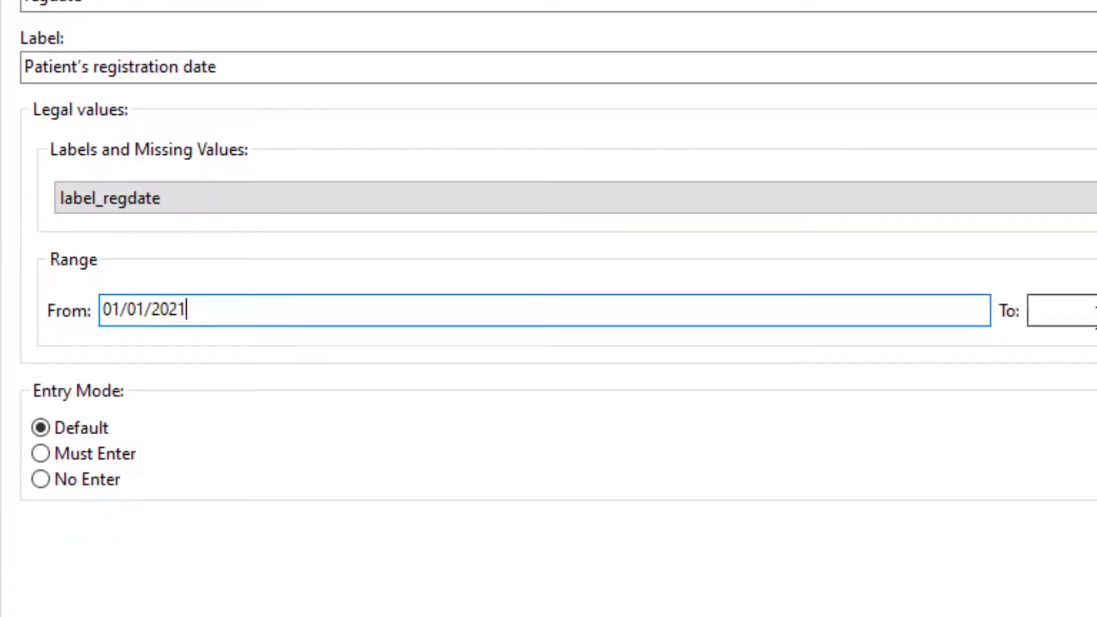
Limit the registration date range to 01/01/2021 through 31/12/2021, set the entry mode to Must Enter, and apply the properties.
left_click(1095, 311)
type("31")
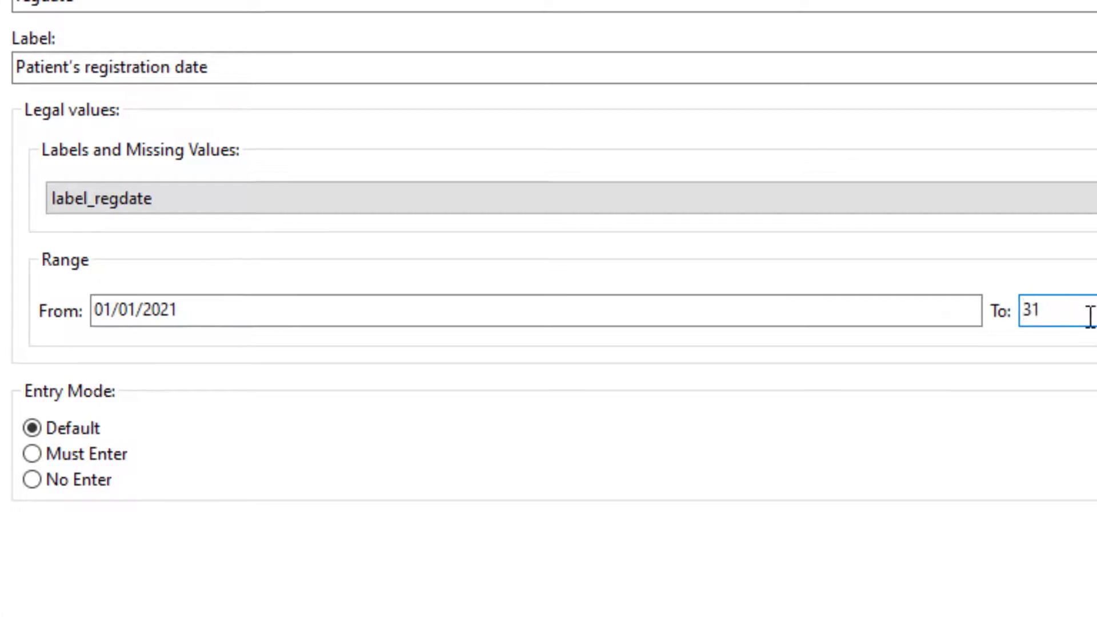
type("/12/")
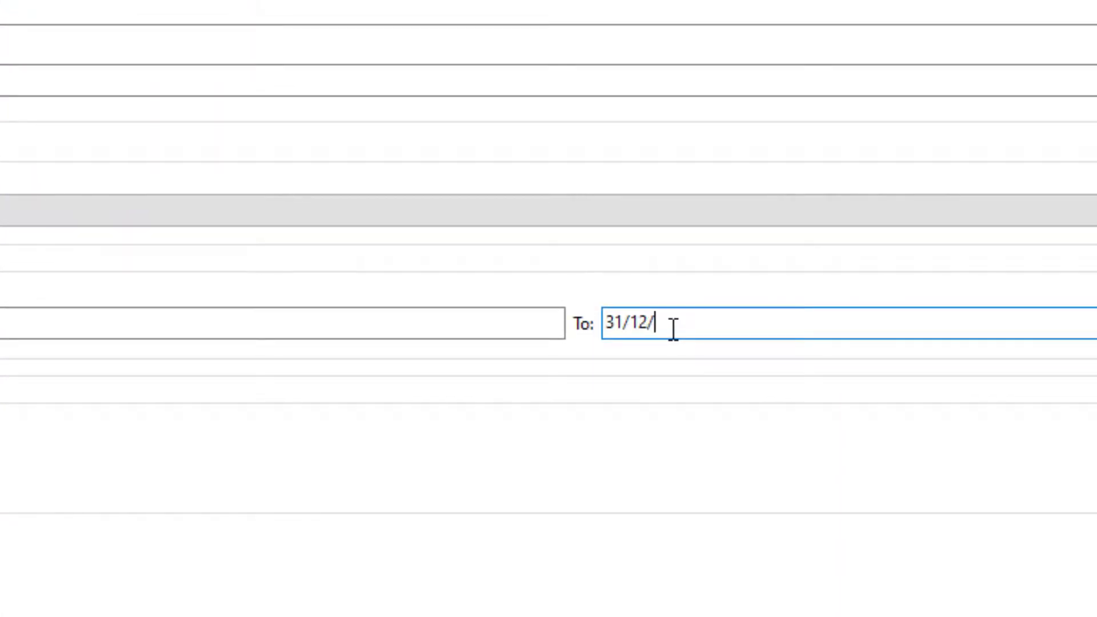
type("2021")
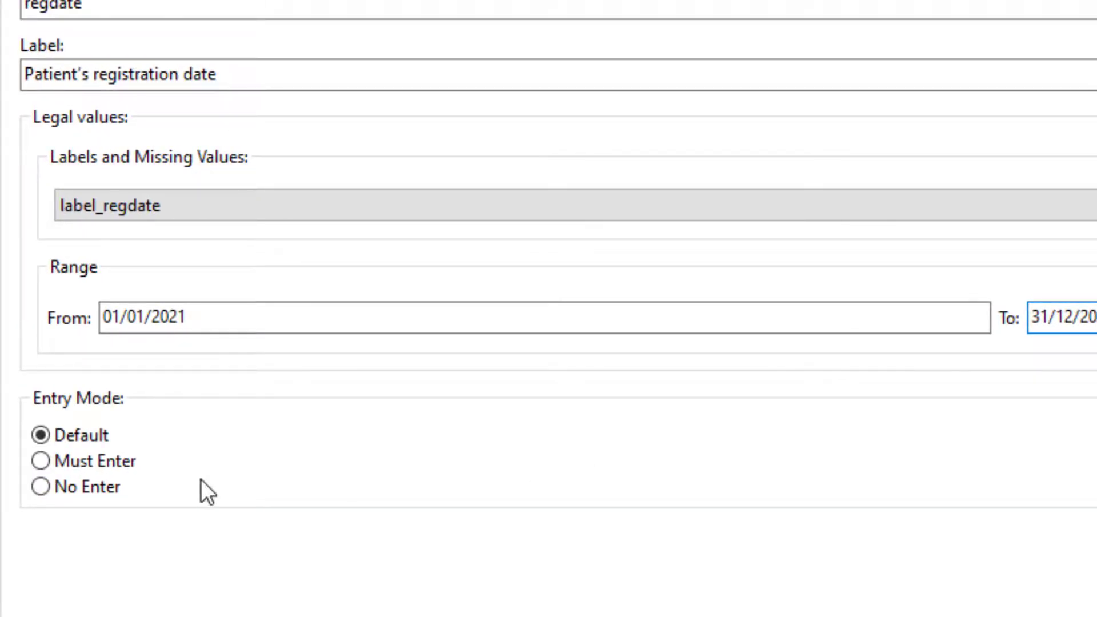
left_click(48, 464)
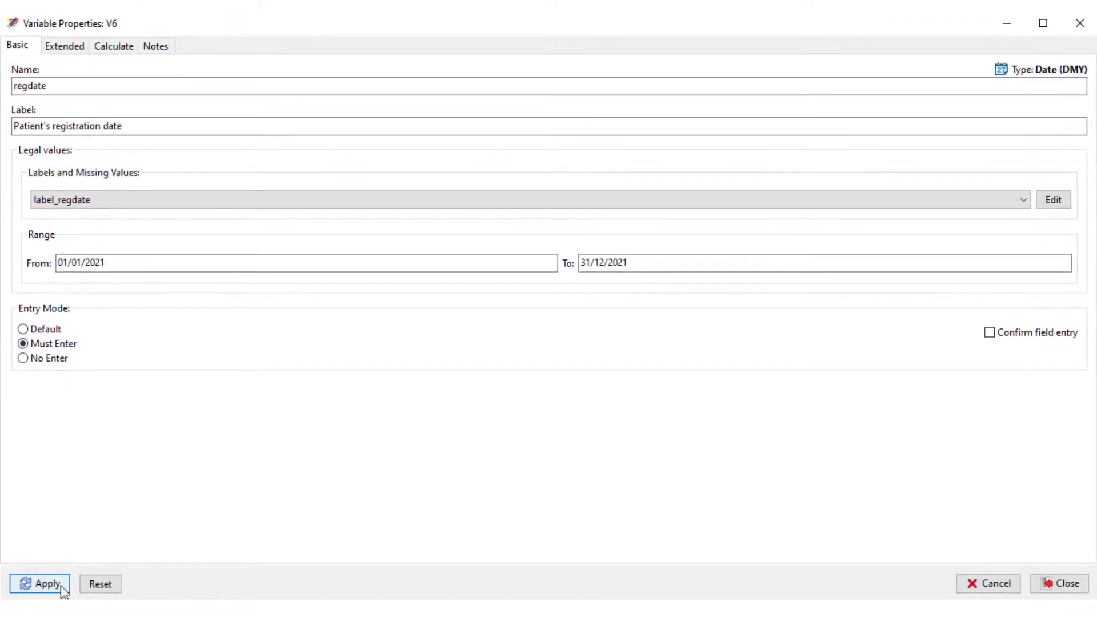
left_click(48, 583)
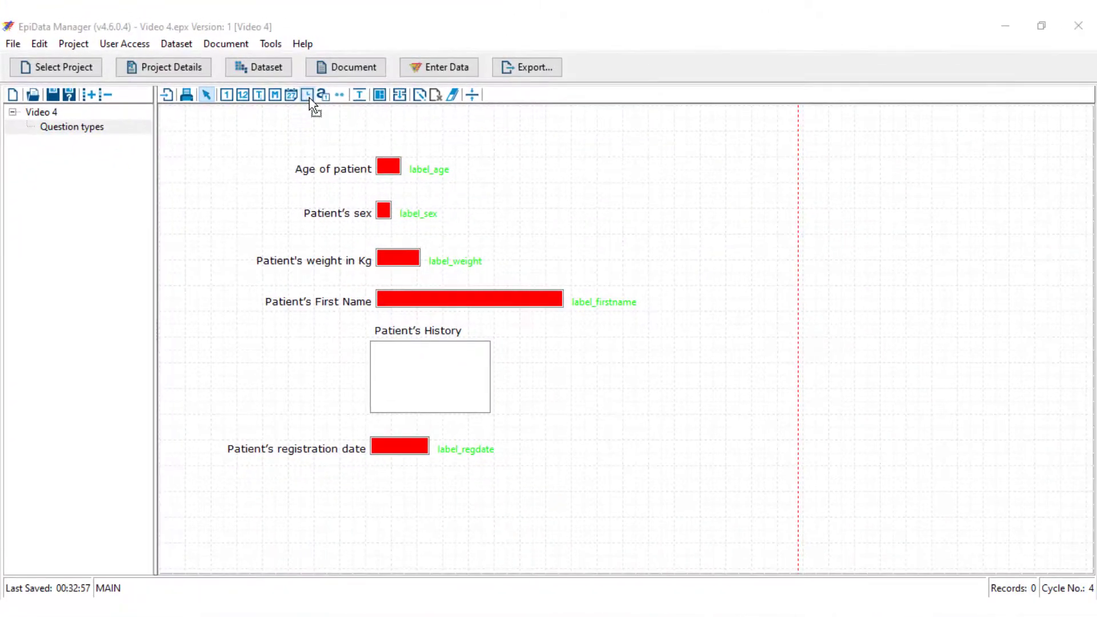
Add a time variable below the registration date field, named vistime and labelled "Patient's time of visit".
left_click(309, 96)
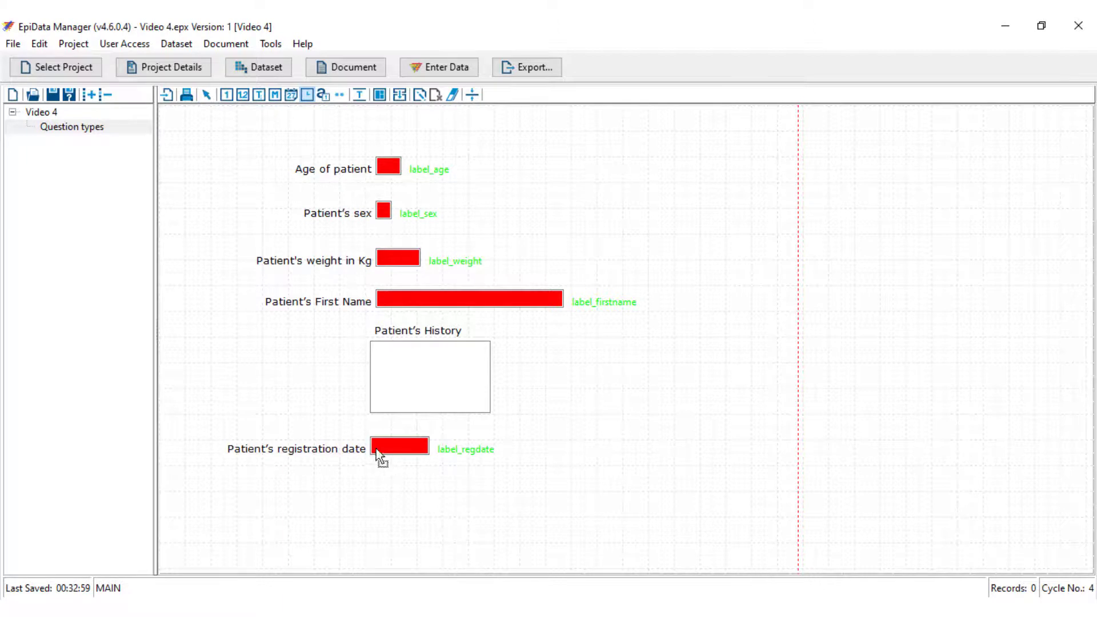
left_click(372, 485)
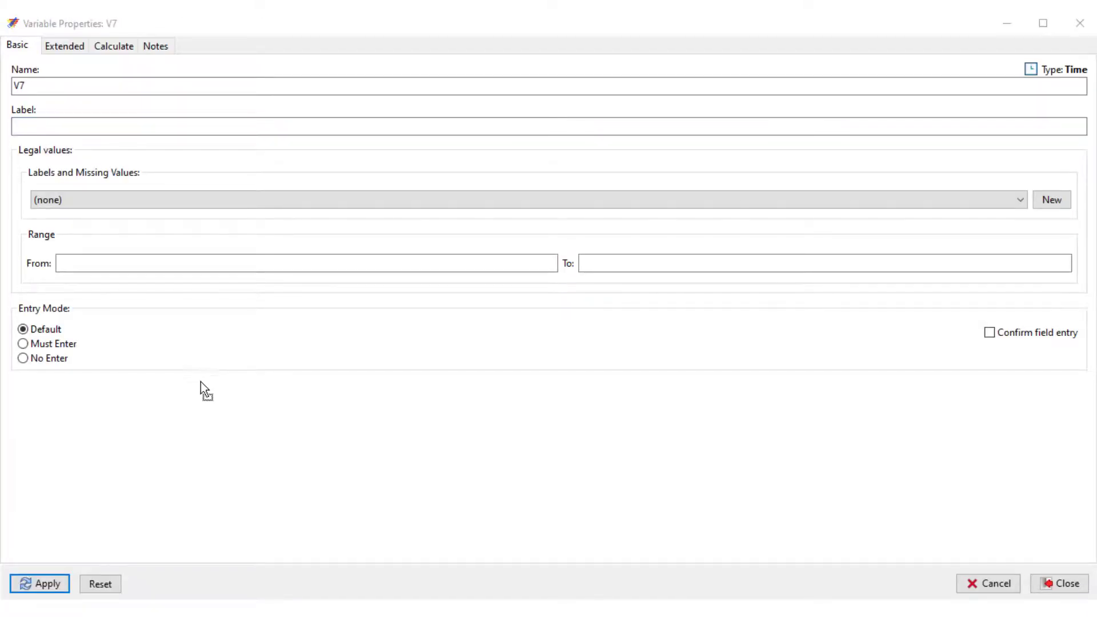
left_click_drag(33, 86, 15, 91)
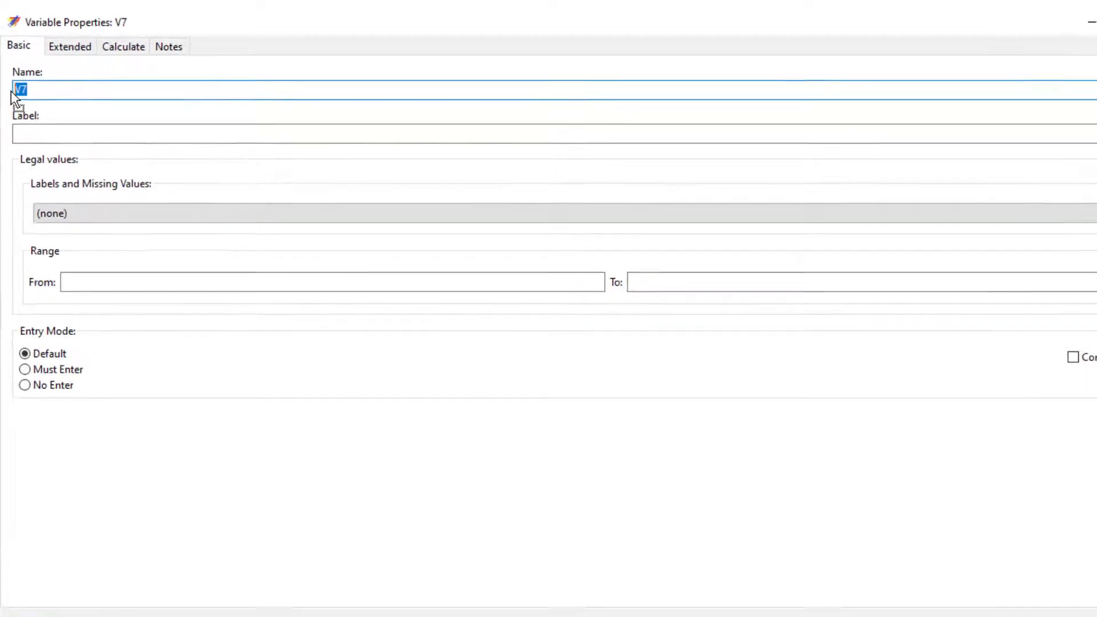
type("vistime")
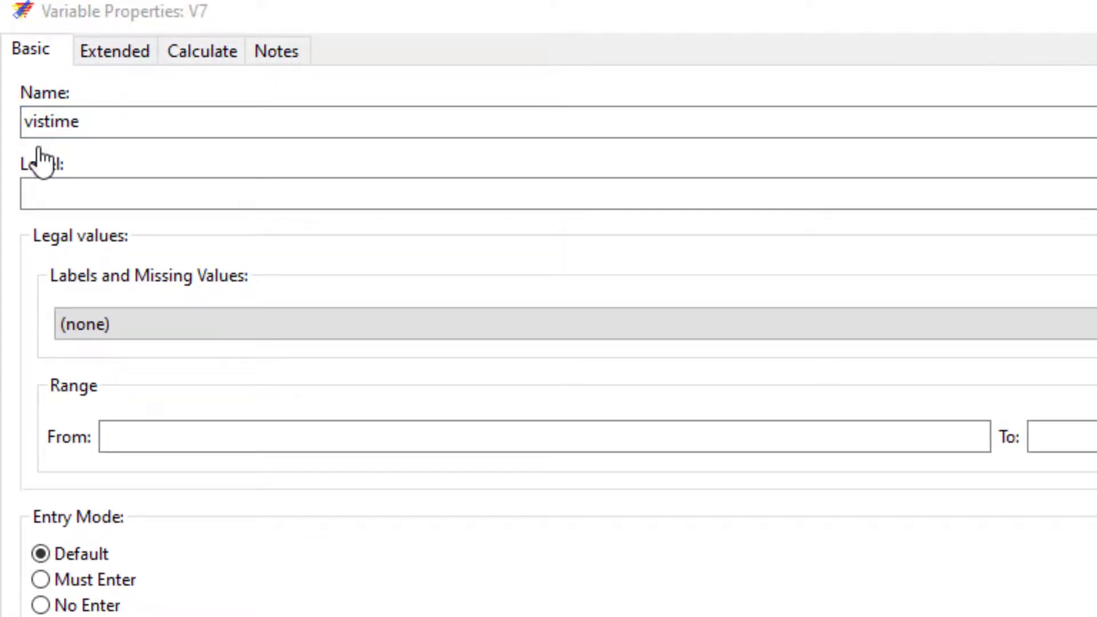
left_click(73, 191)
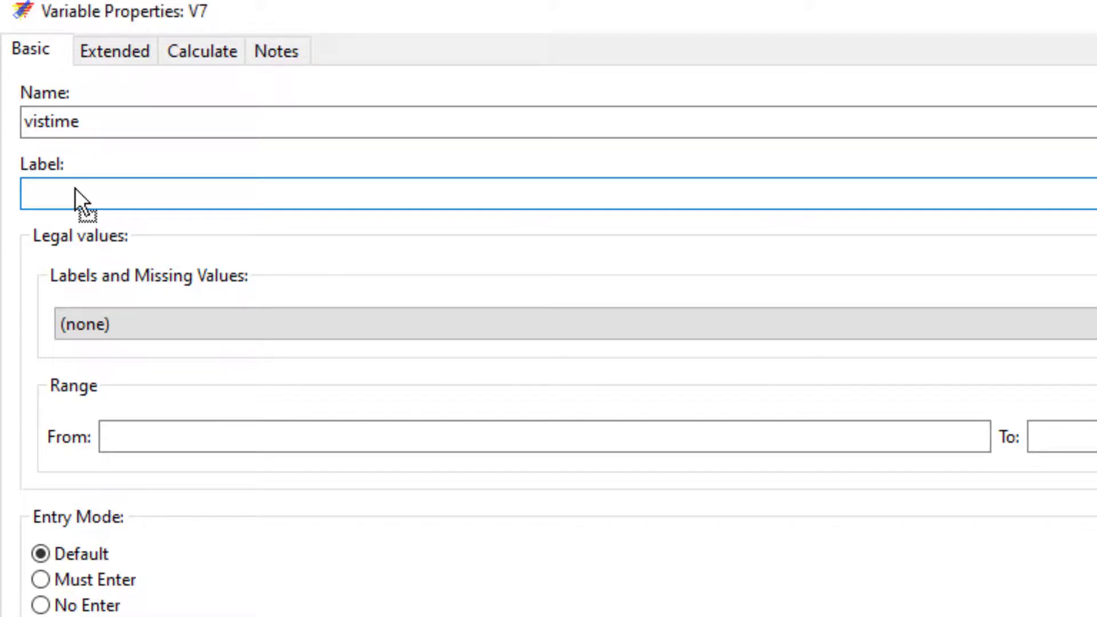
type("Patient's time of visit")
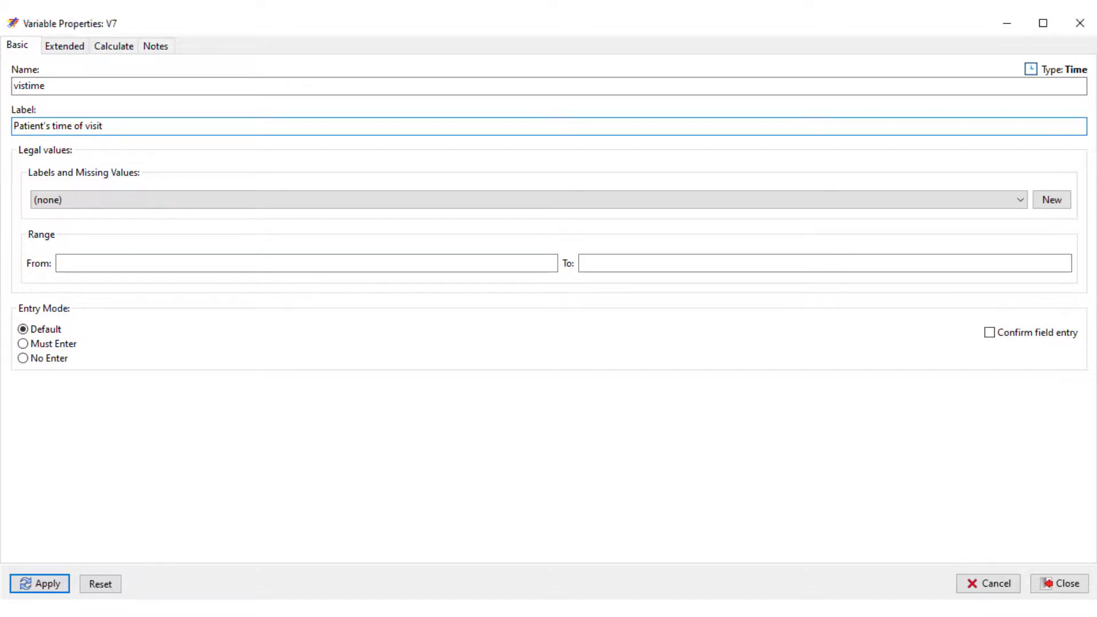
Create the value label set label_vistime for the visit time, with 00:00:00 labelled "Visit time not recorded" and marked as missing.
left_click(1043, 204)
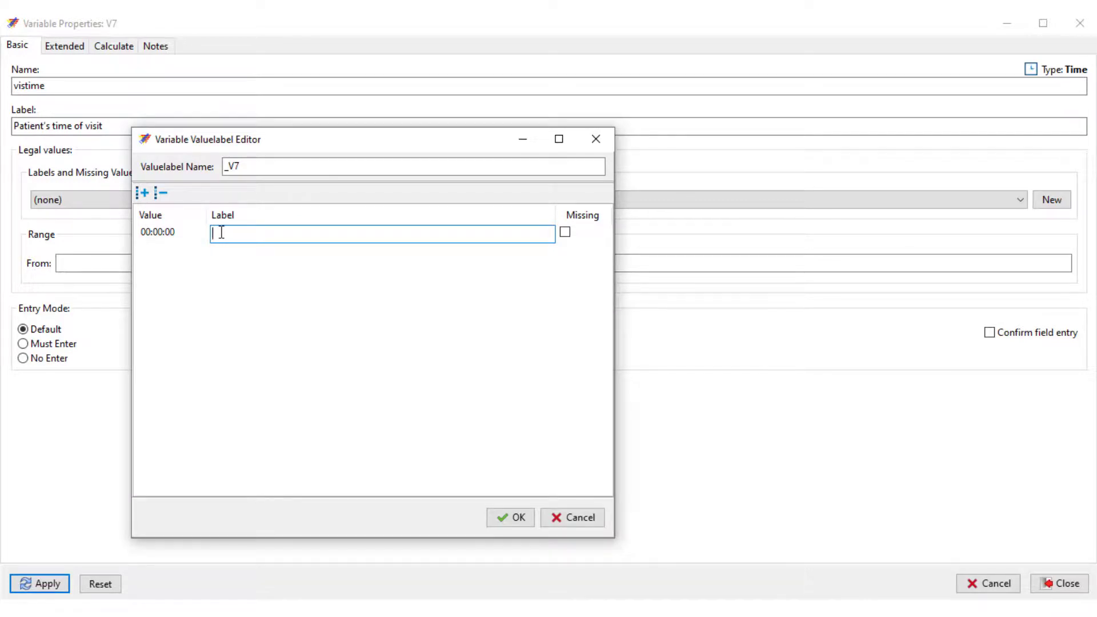
type("Visit time not recorded")
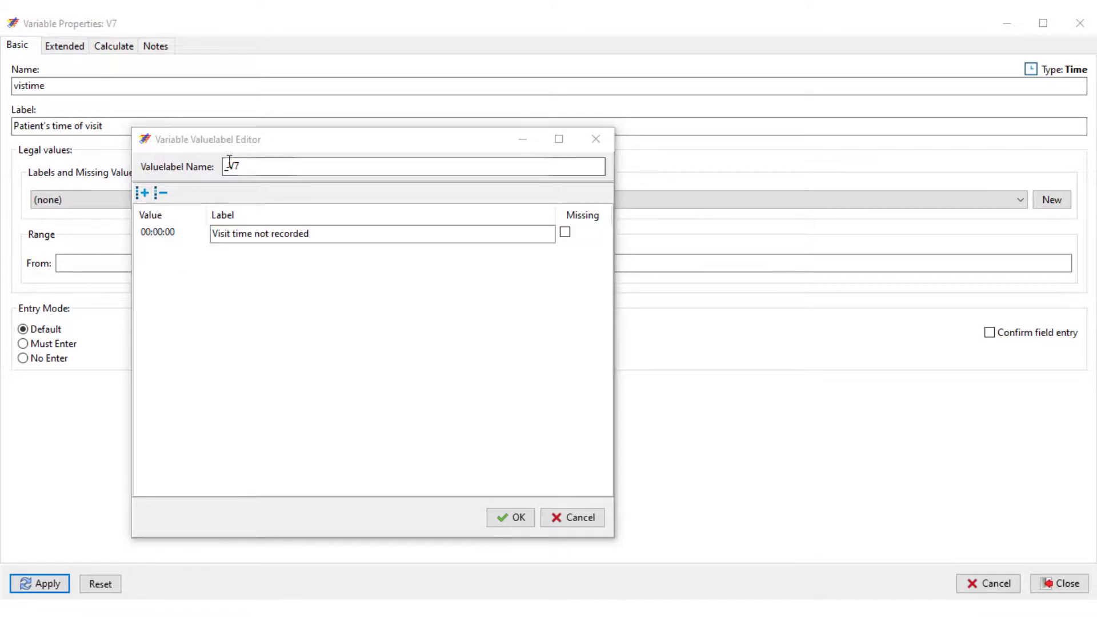
left_click_drag(247, 167, 220, 169)
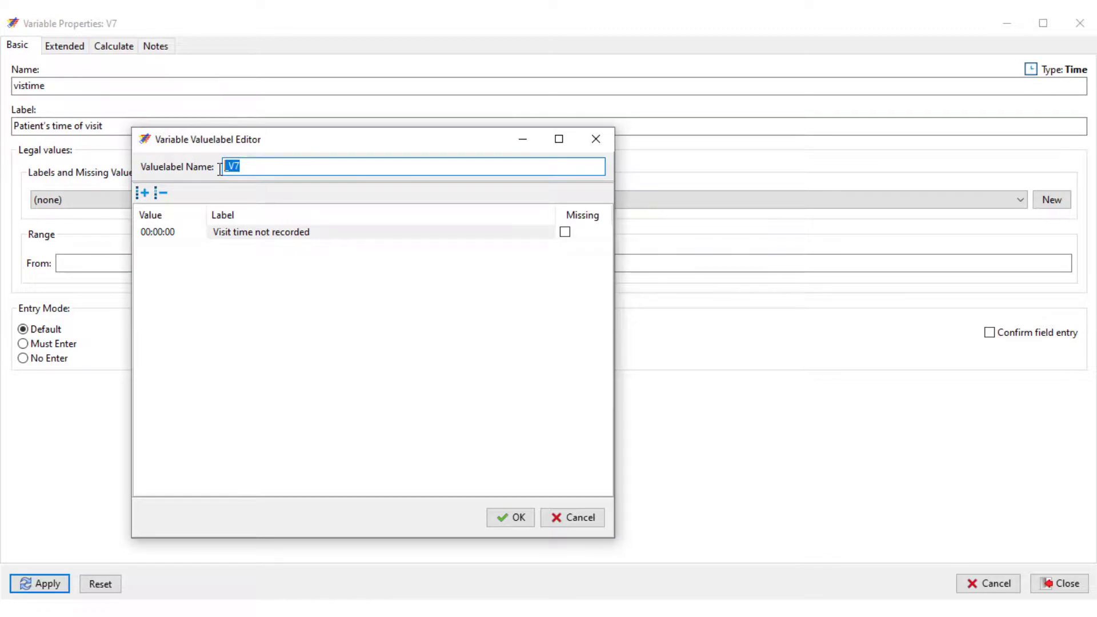
type("label_vistime")
left_click(565, 232)
left_click(517, 518)
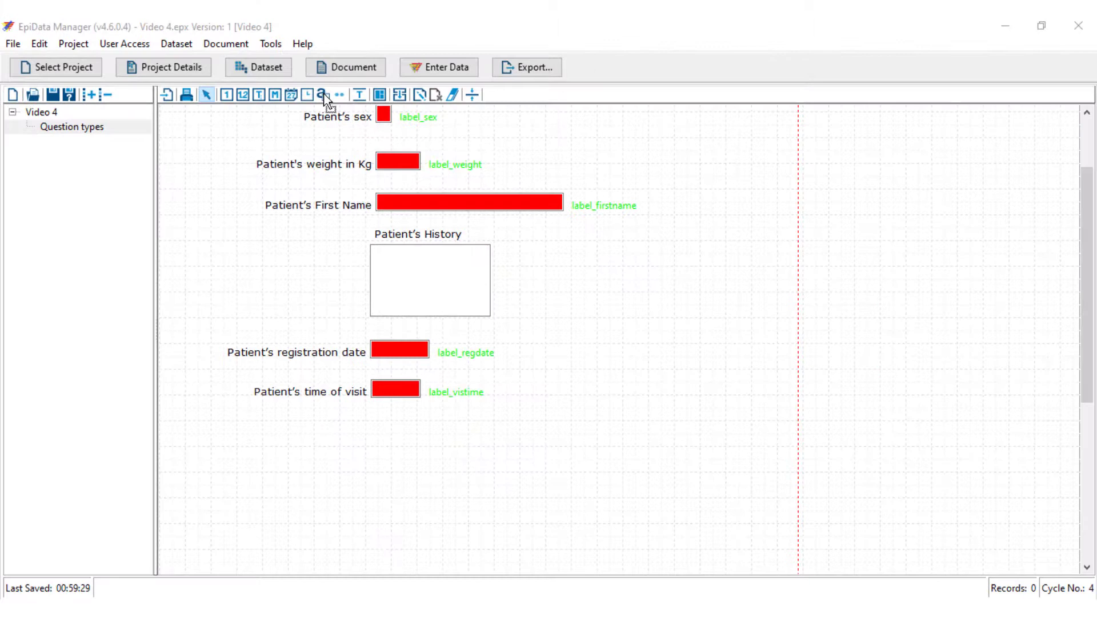
Add an auto increment variable below the time of visit field, named sn and labelled "Patient's serial number".
left_click(323, 95)
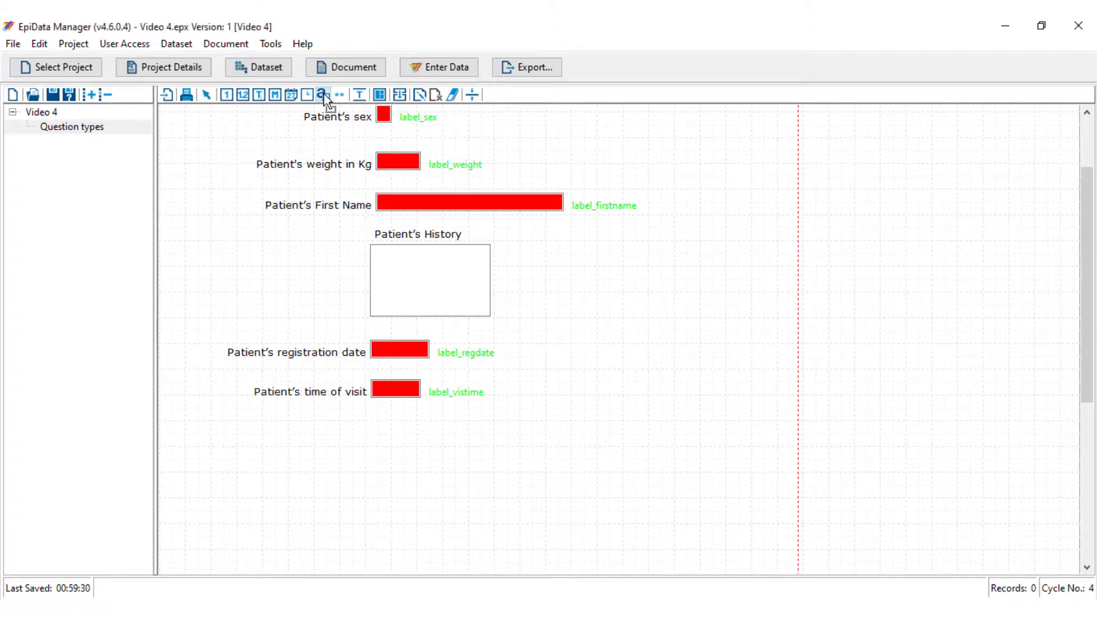
left_click(375, 415)
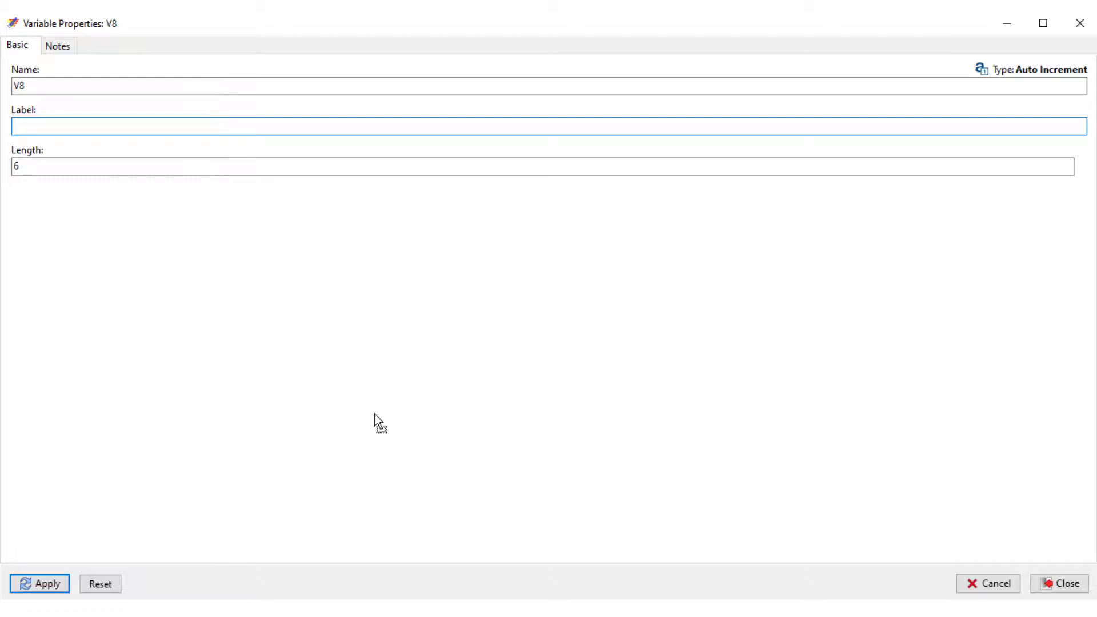
double_click(14, 84)
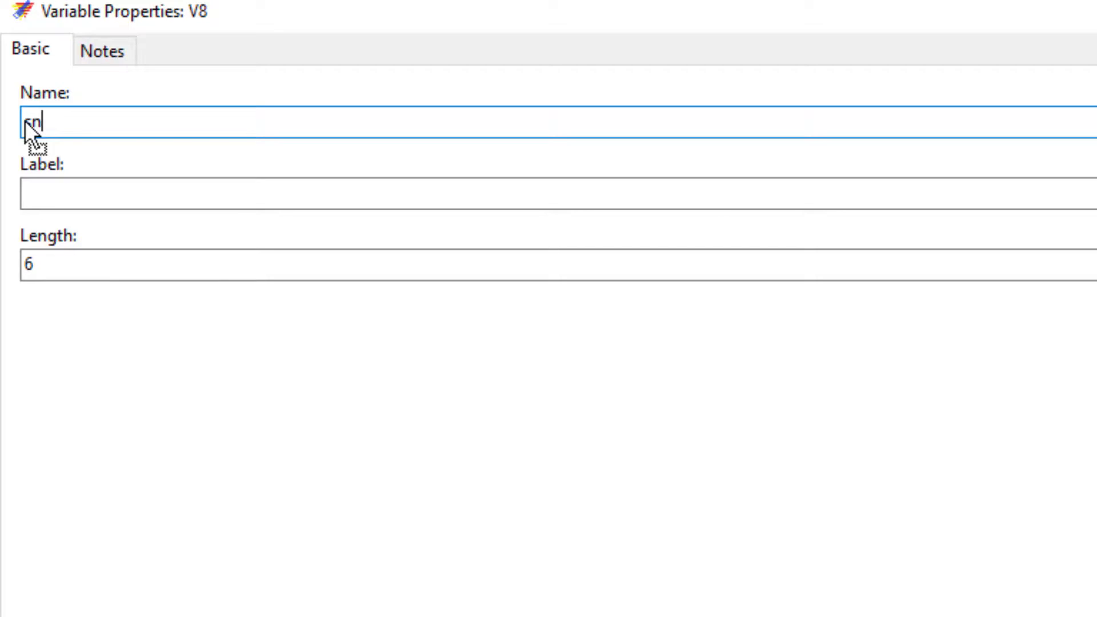
left_click(43, 191)
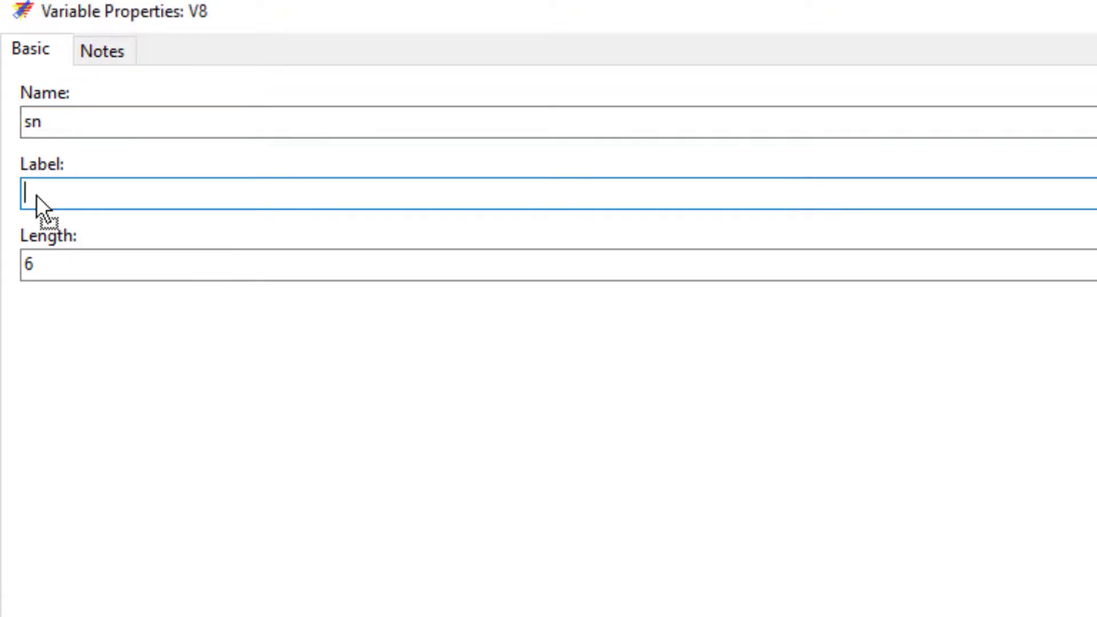
type("Patient's serial number")
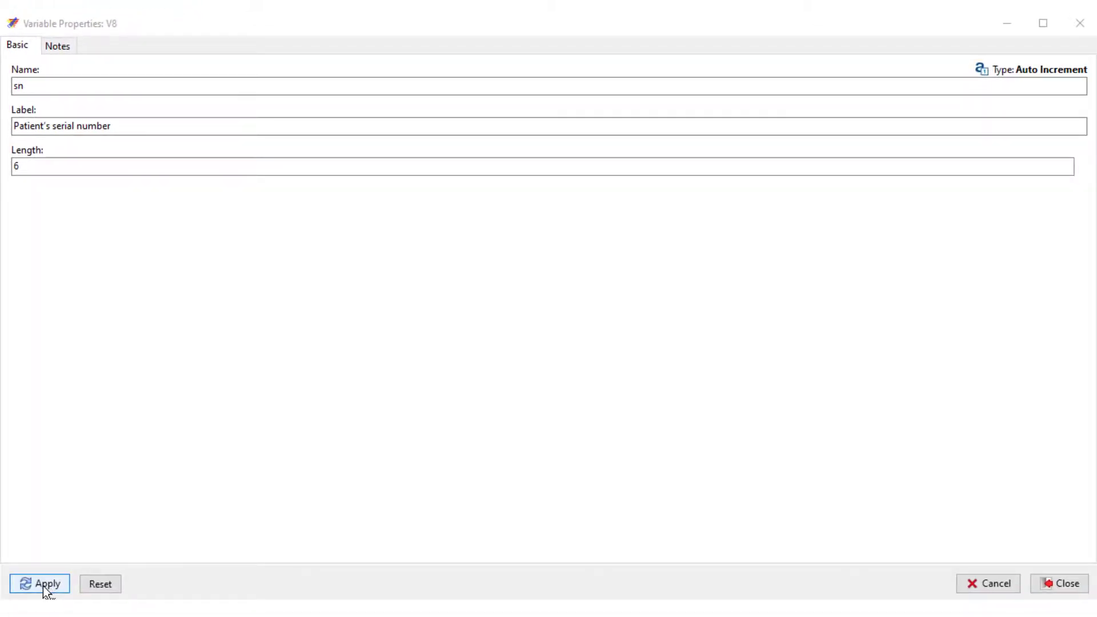
left_click(43, 585)
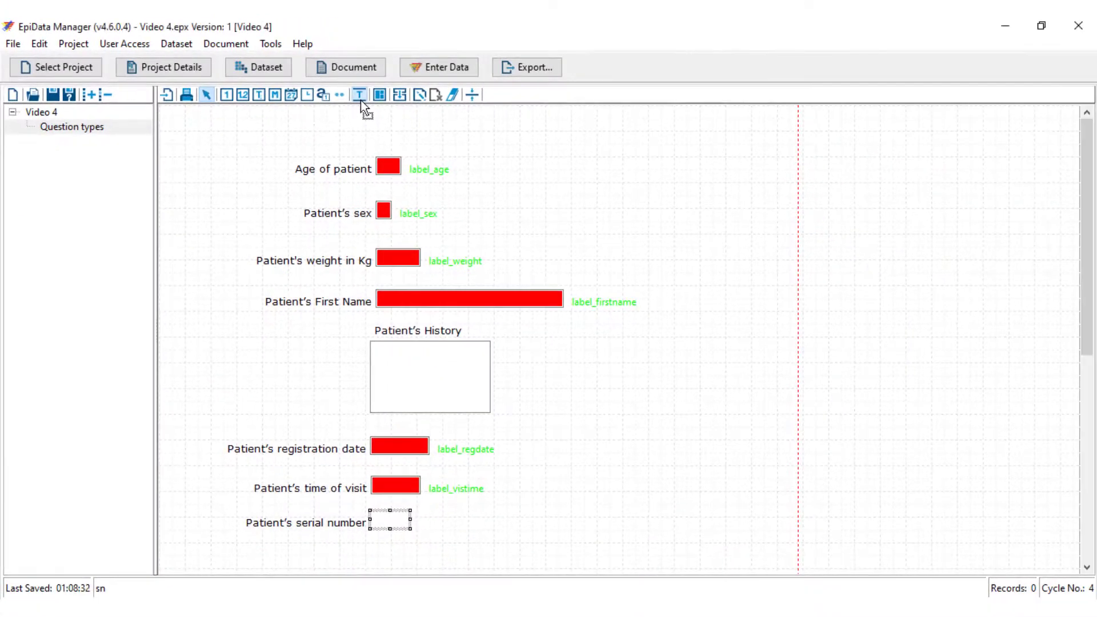
Add a heading above the age field with the text "epiGuider EpiData Video 4".
left_click(360, 97)
left_click(352, 131)
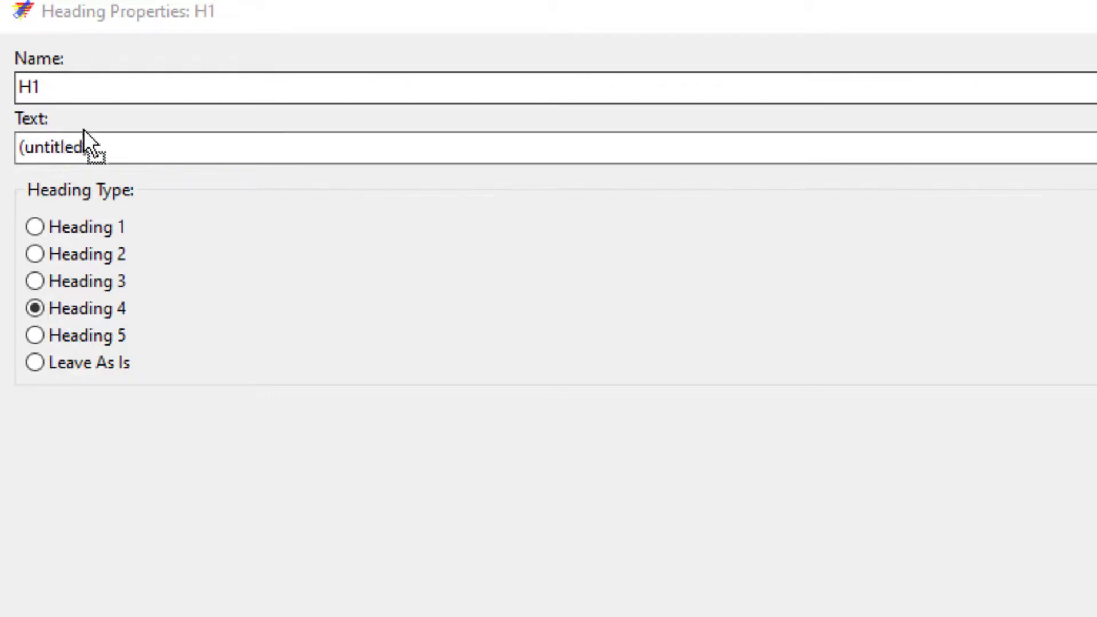
left_click(90, 148)
left_click_drag(90, 147, 1, 148)
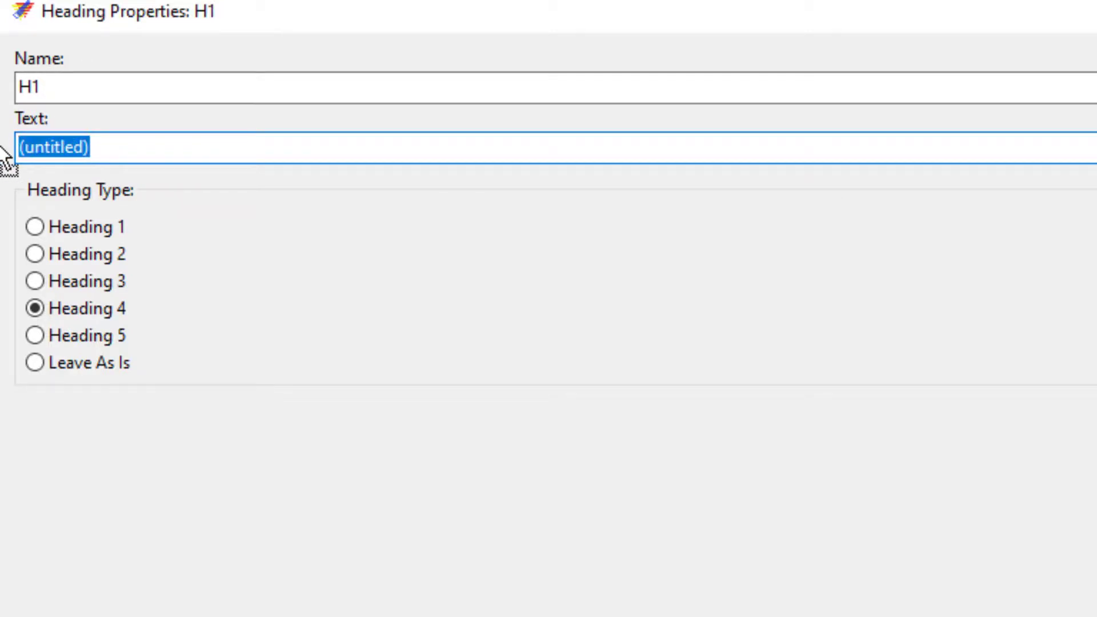
type("epiGuider EpiData Video 4")
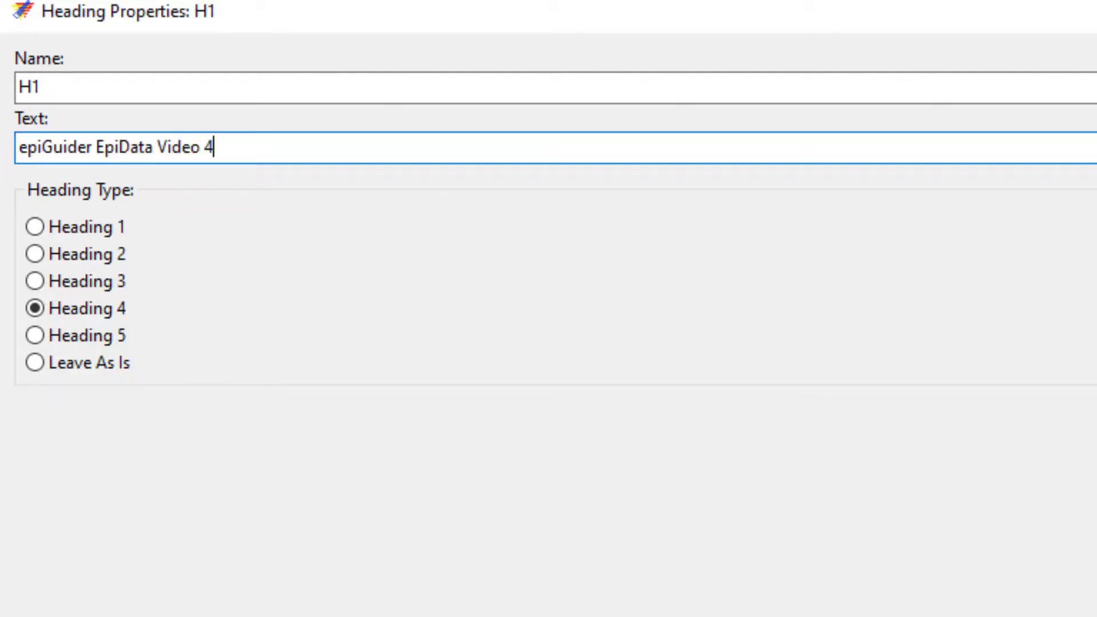
left_click(1, 147)
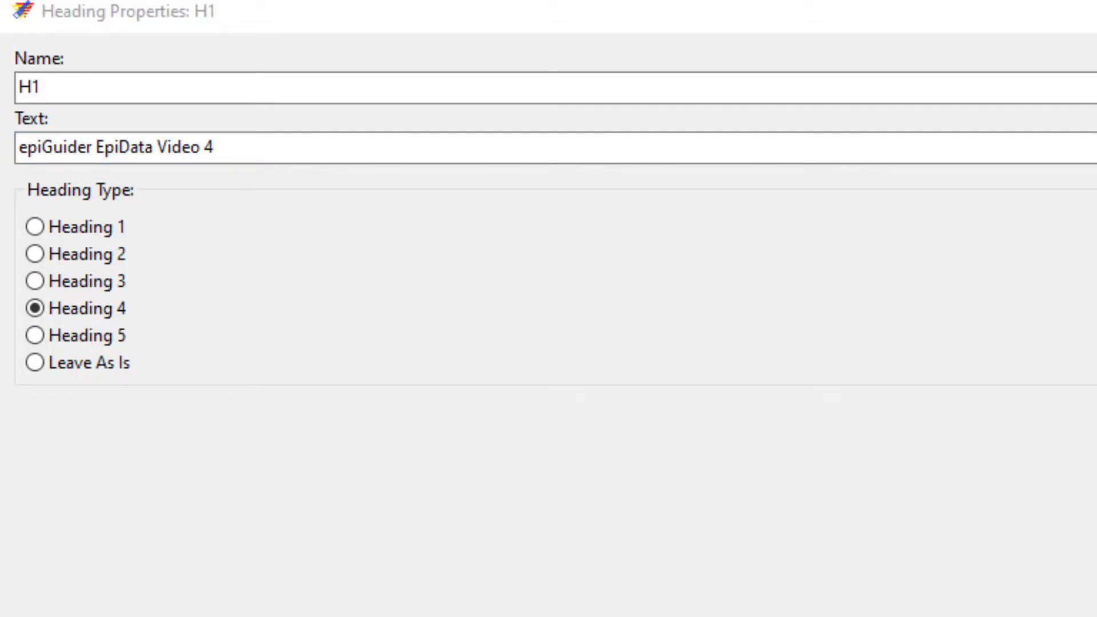
Set the heading type to Heading 1, apply it, and move the heading slightly up, away from the age field.
left_click(38, 227)
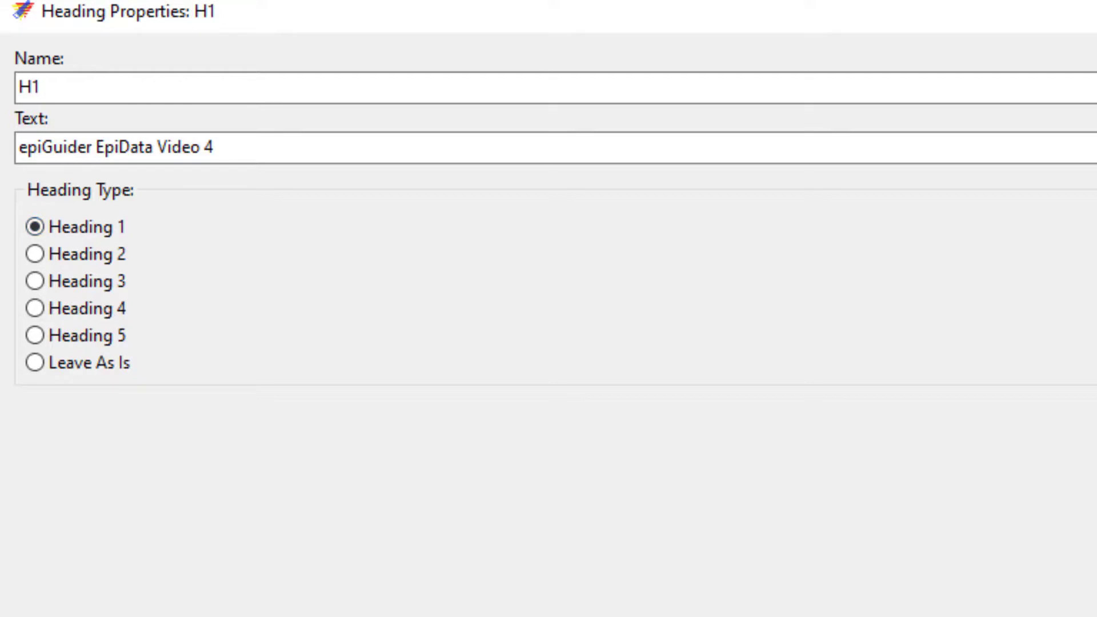
left_click(1, 178)
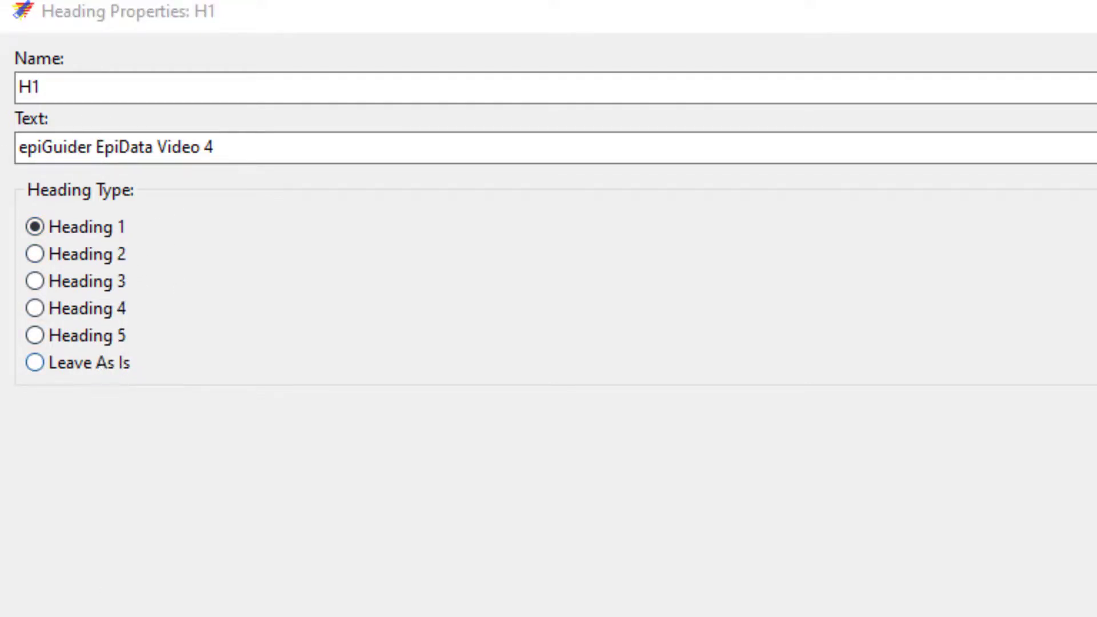
left_click(53, 583)
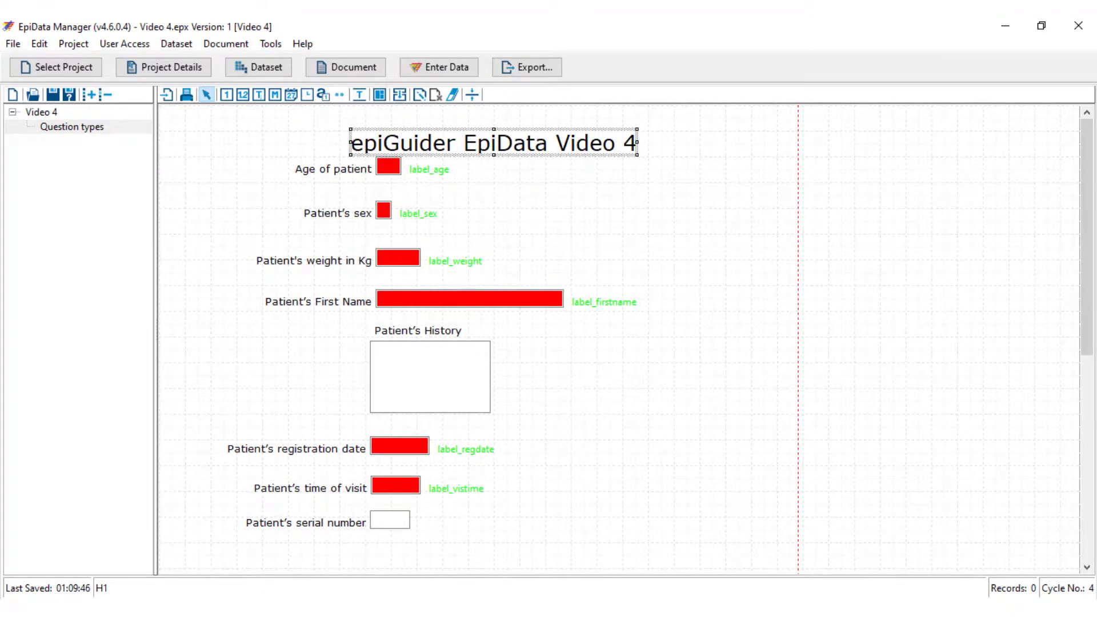
left_click_drag(446, 147, 445, 138)
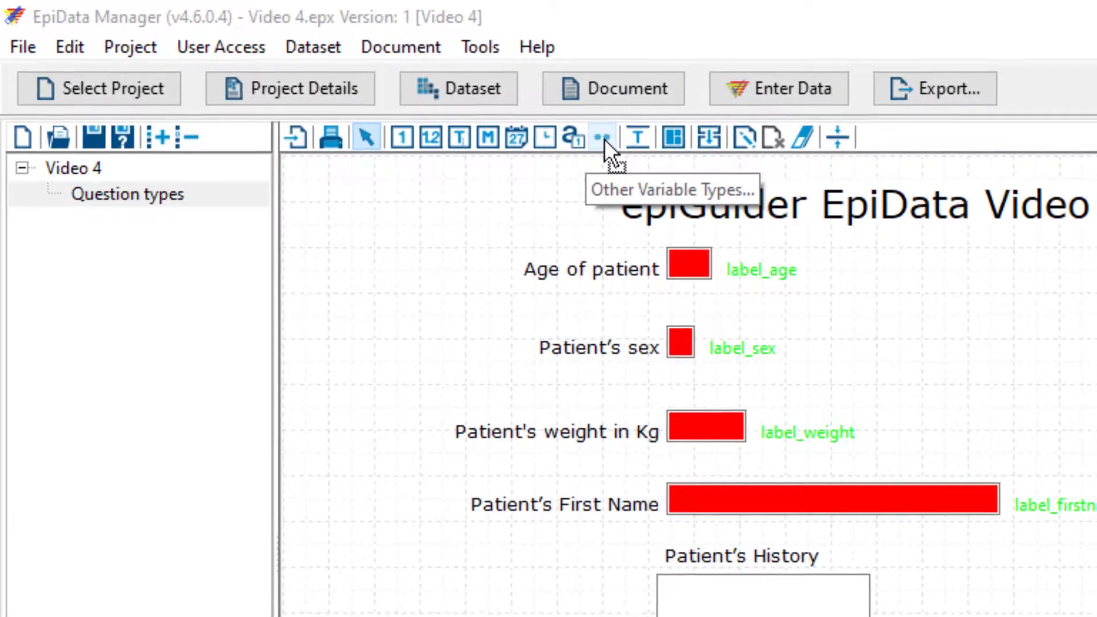
Place a Today (dmy) auto date variable below the patient's serial number field.
left_click(605, 138)
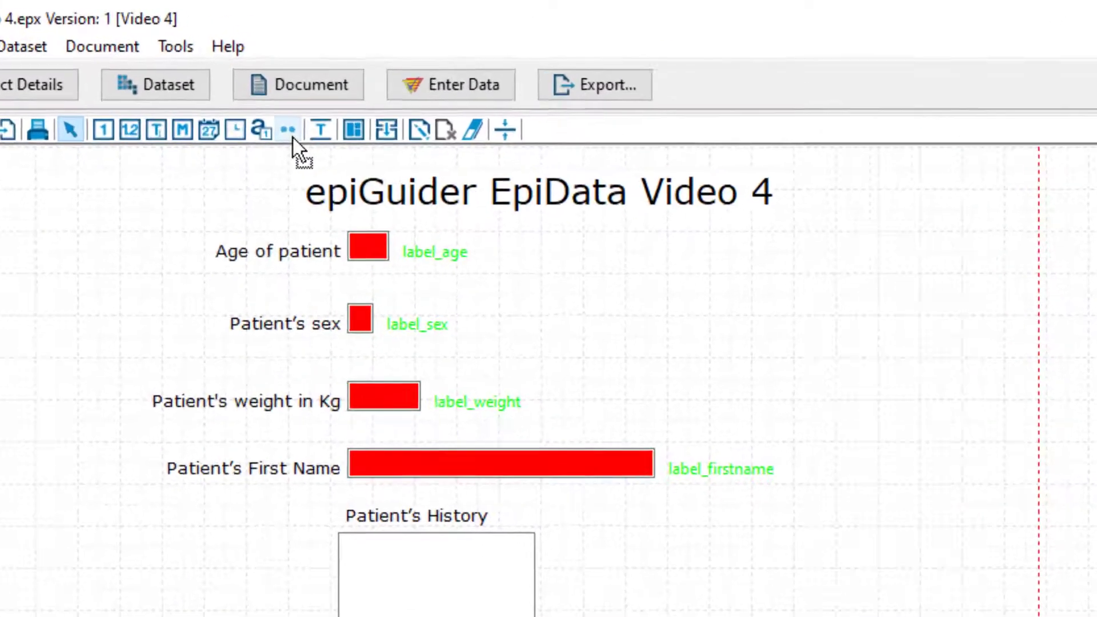
left_click(279, 136)
mouse_move(325, 172)
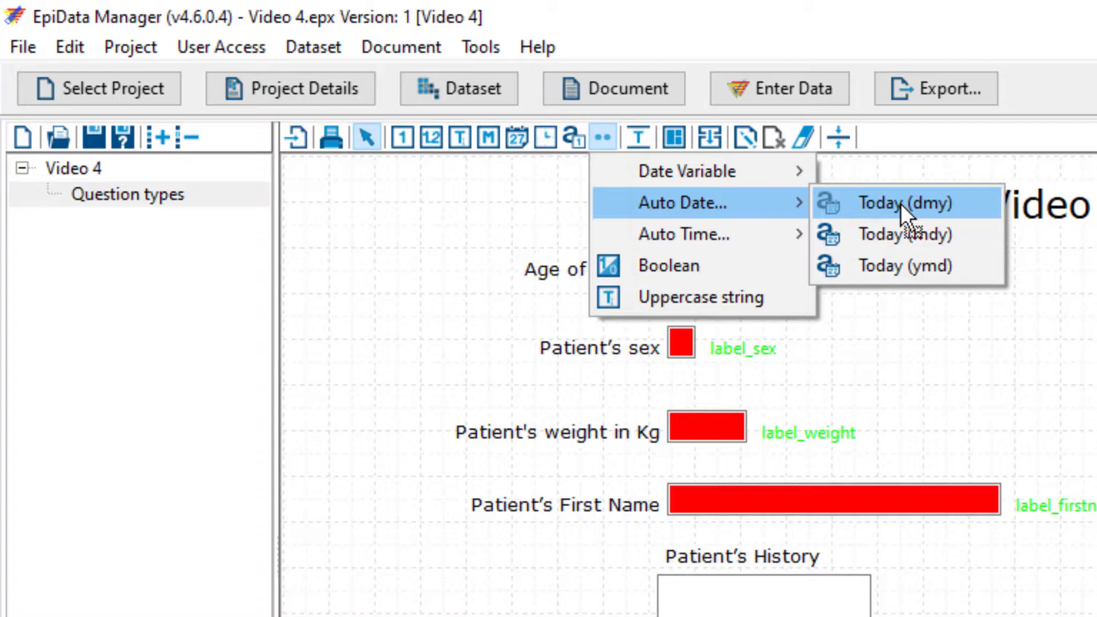
left_click(901, 203)
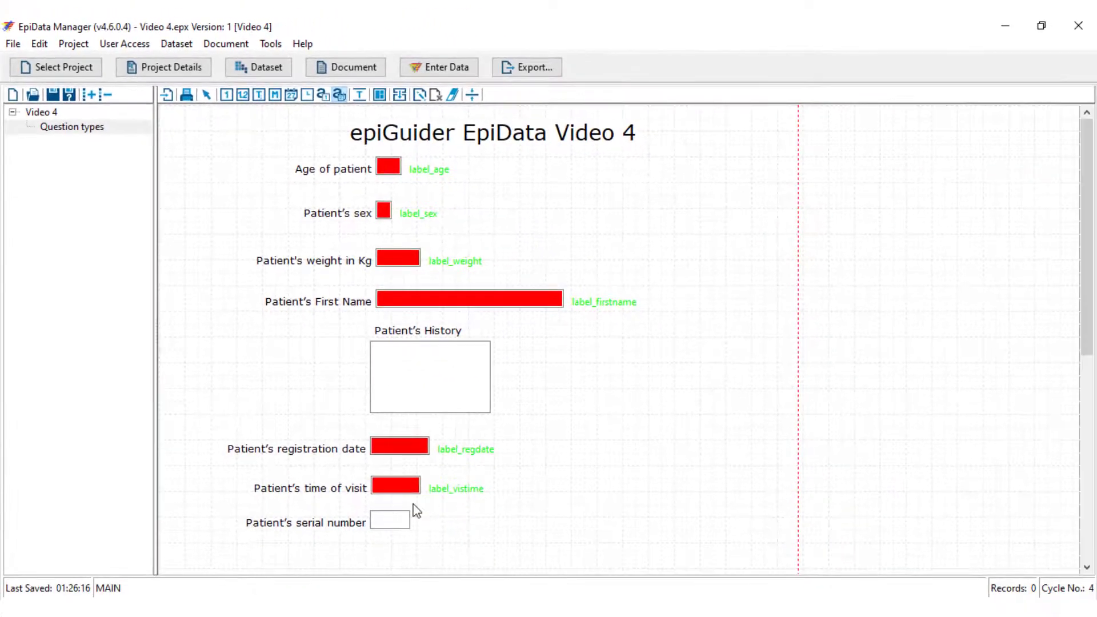
left_click(362, 548)
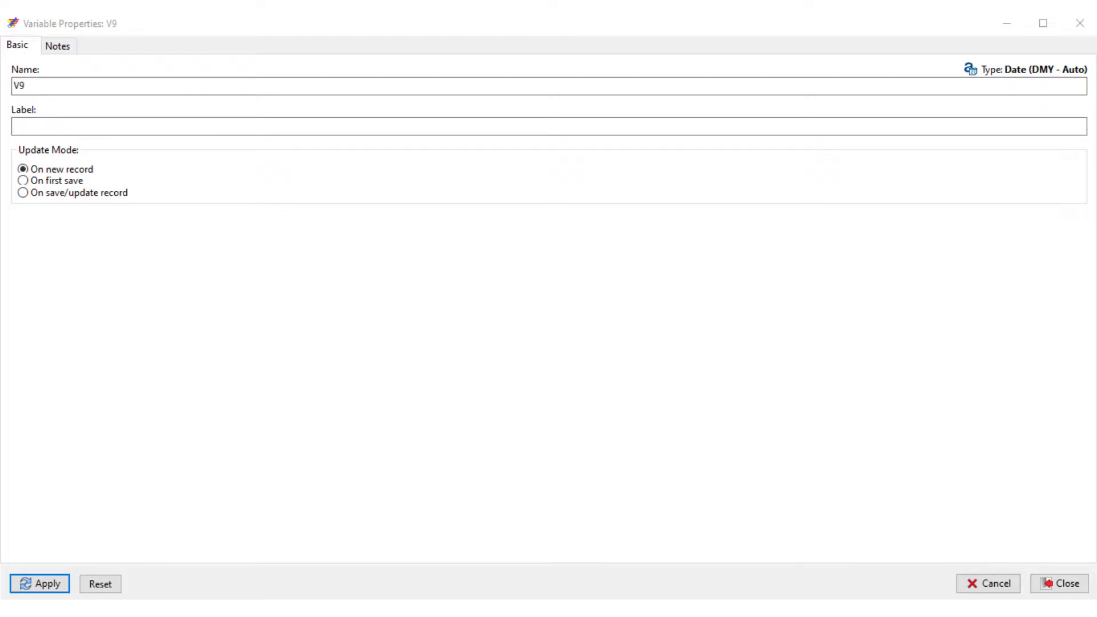
Name the auto date variable entrydate, label it "Date of data entry", and align its field with those above.
left_click(12, 87)
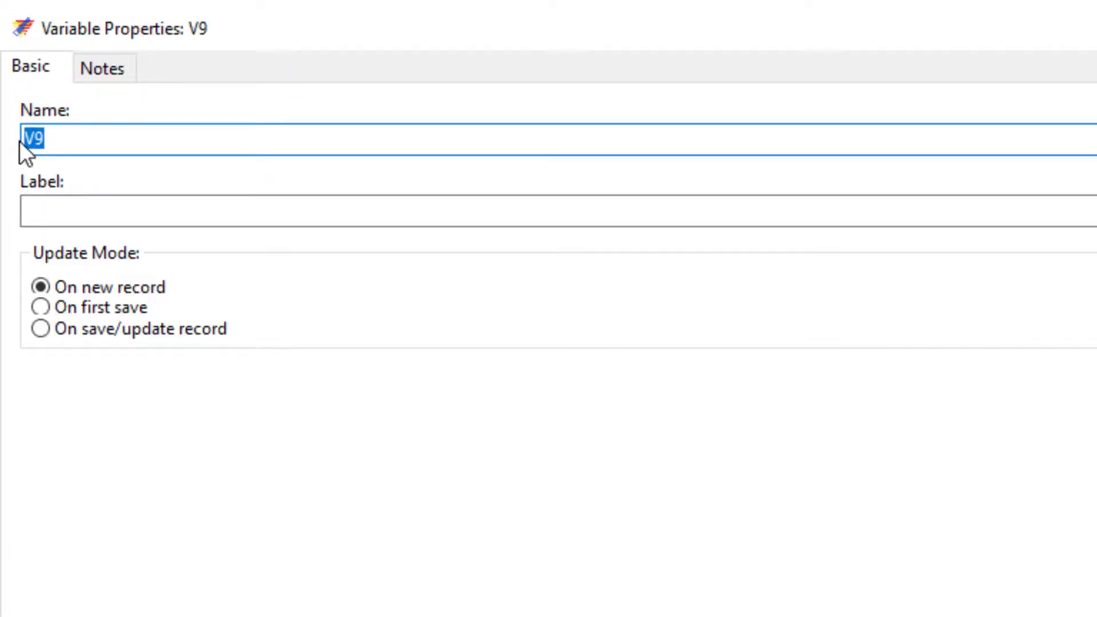
type("entrydate")
left_click(59, 206)
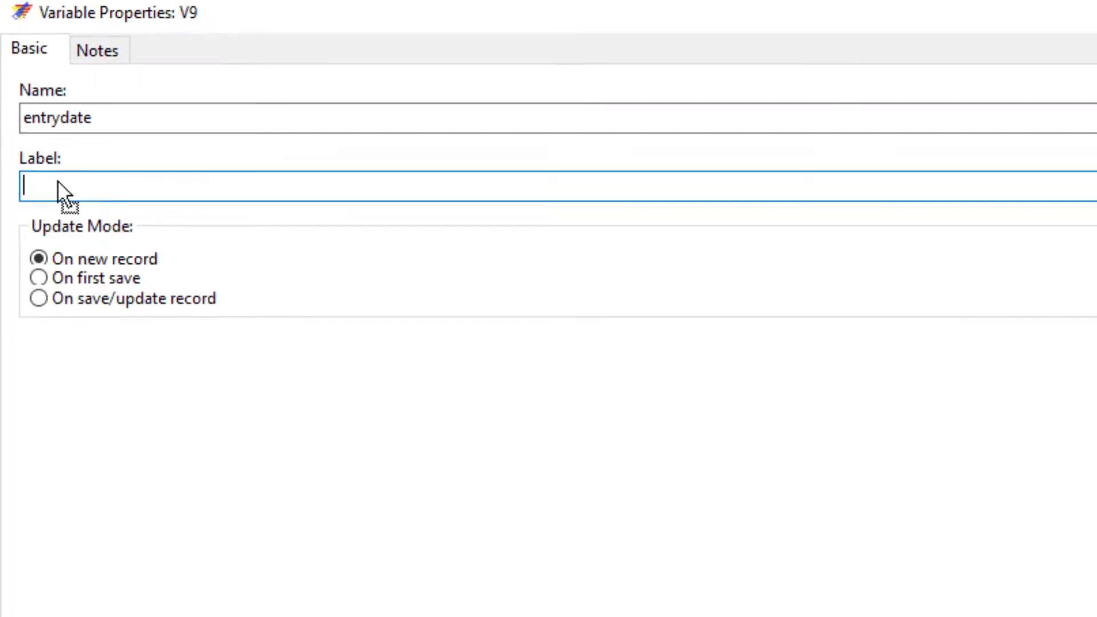
type("Date of data entry")
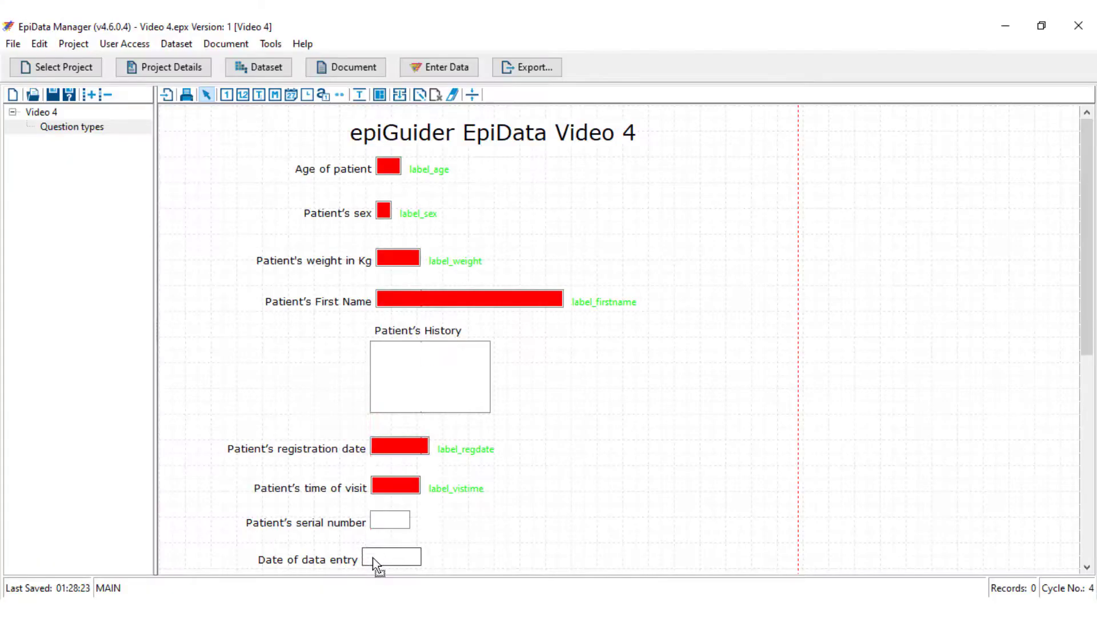
left_click_drag(372, 558, 378, 565)
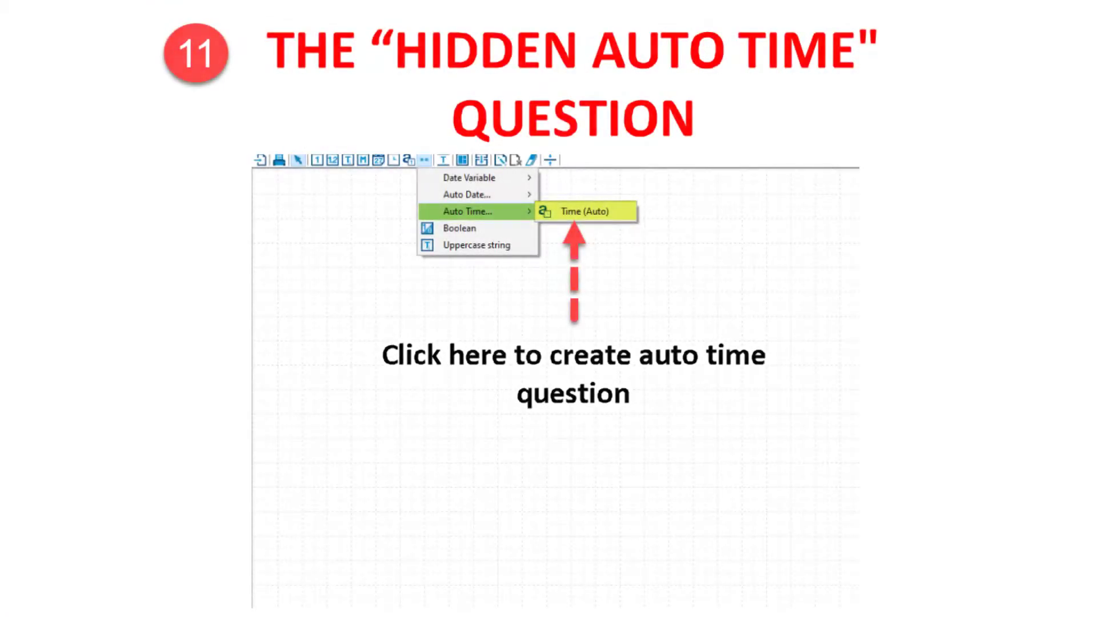
Add an auto time variable named subtime, labelled "Time of data submission", below the data entry date and updated on save/update record.
left_click(517, 139)
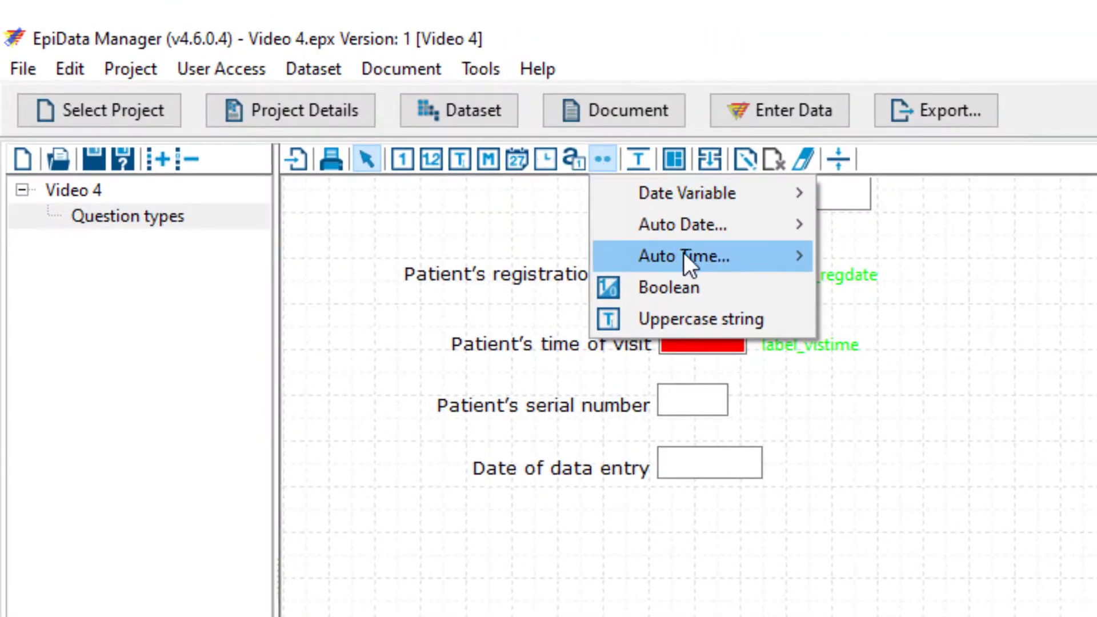
mouse_move(688, 255)
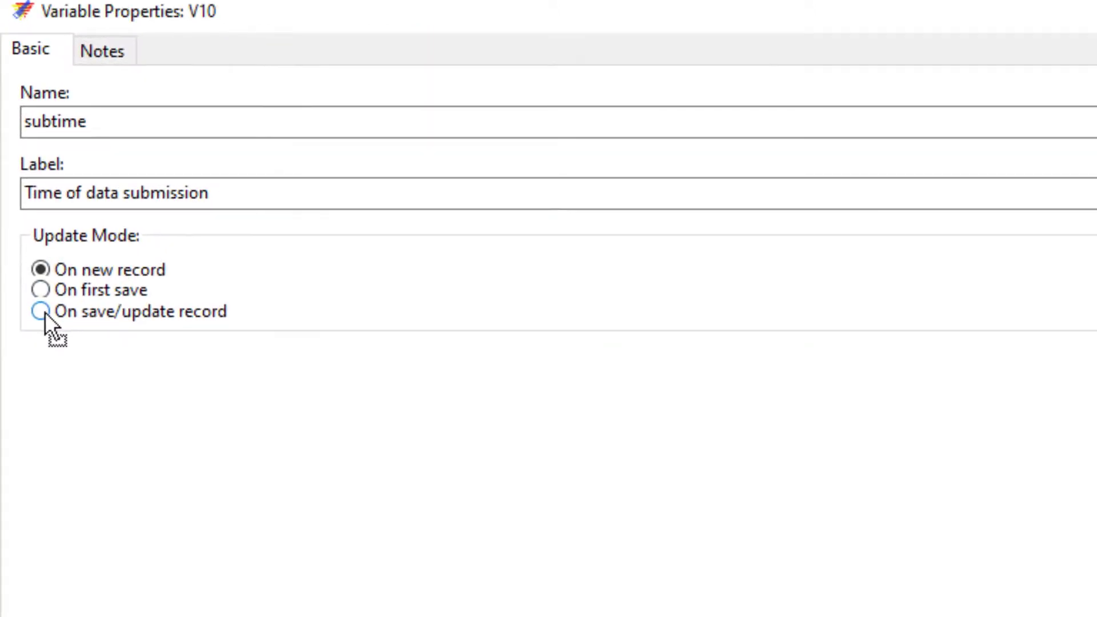
left_click(37, 284)
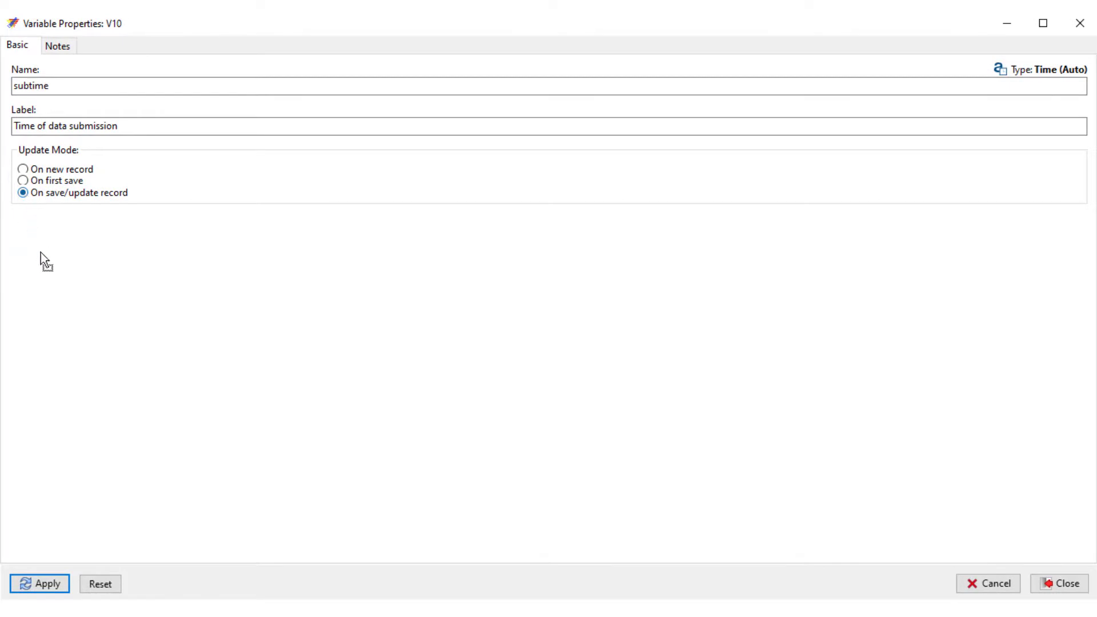
left_click(61, 586)
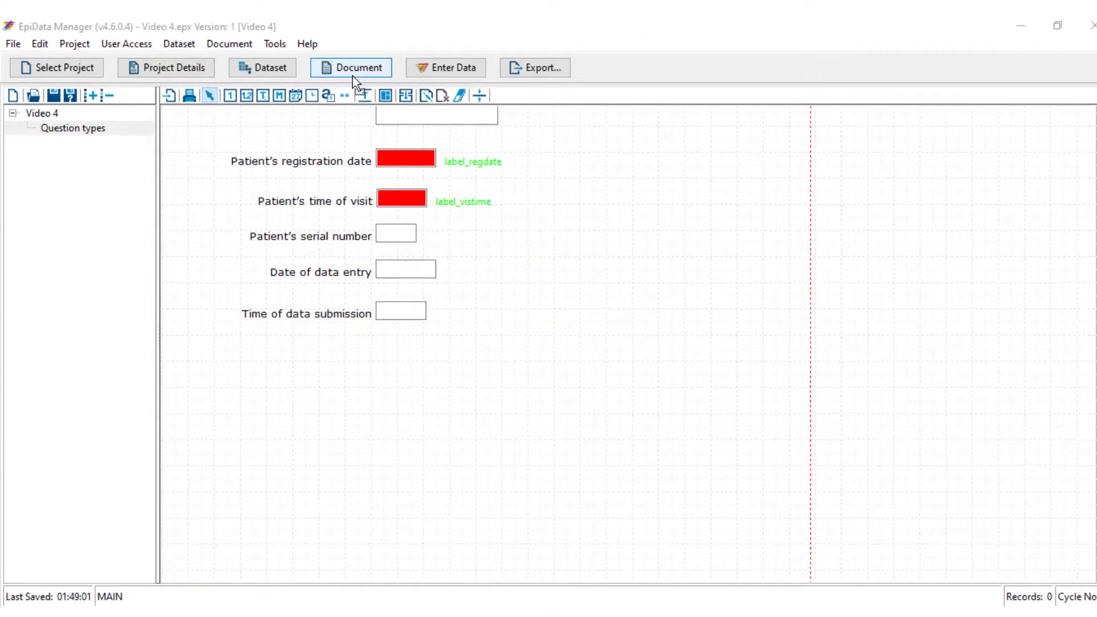
Add a Boolean variable named pres_respected, labelled "Did you take your medication as prescribed?", below the data submission time and shift its field right.
left_click(345, 95)
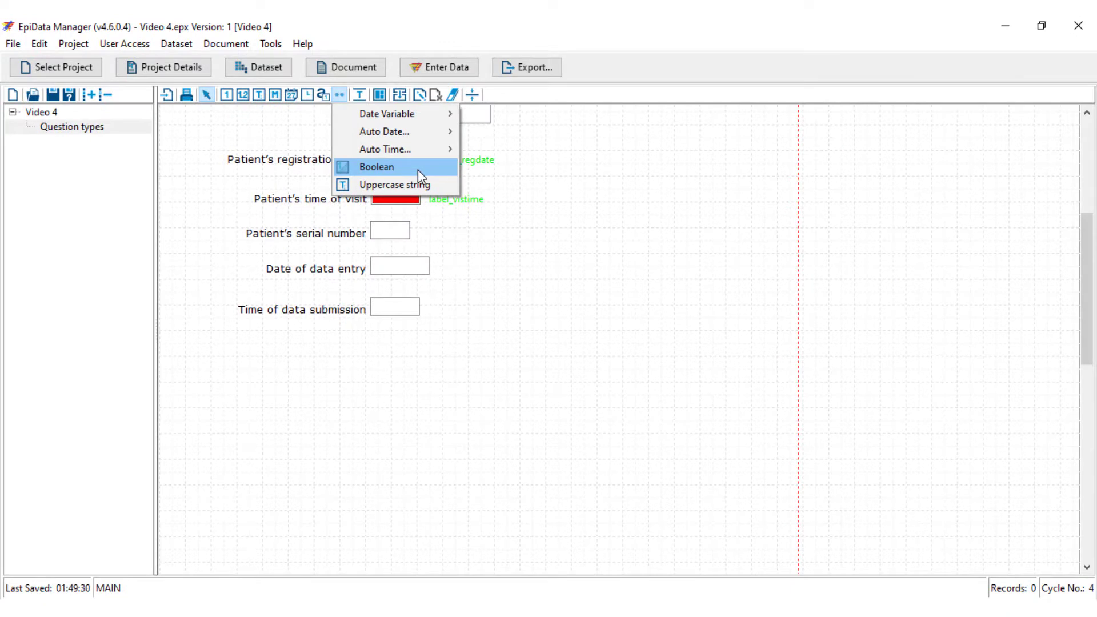
left_click(417, 168)
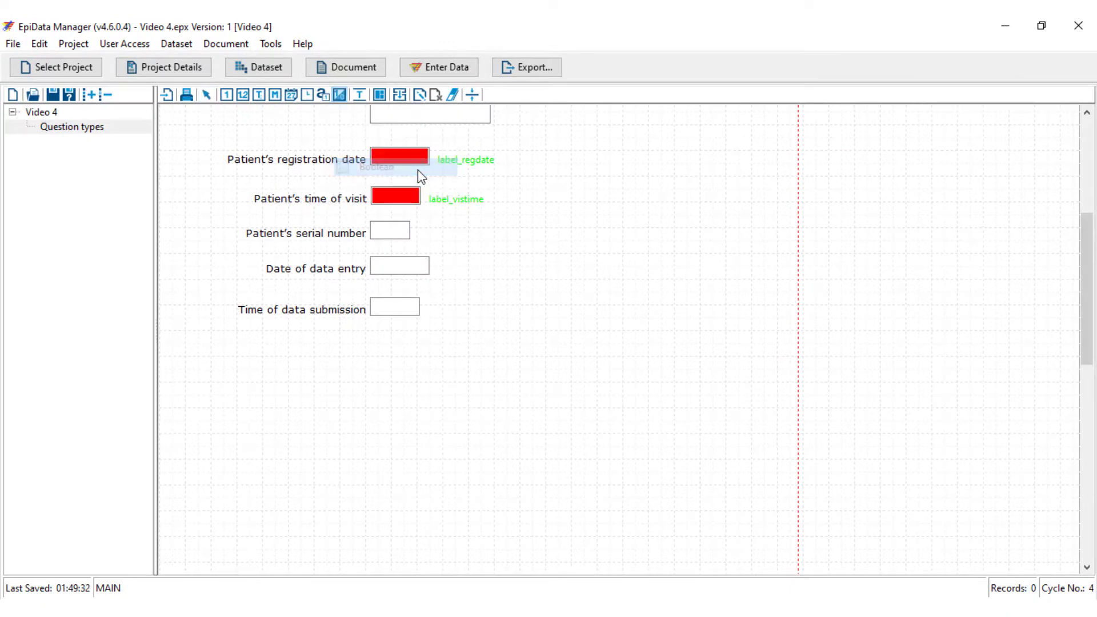
left_click(350, 352)
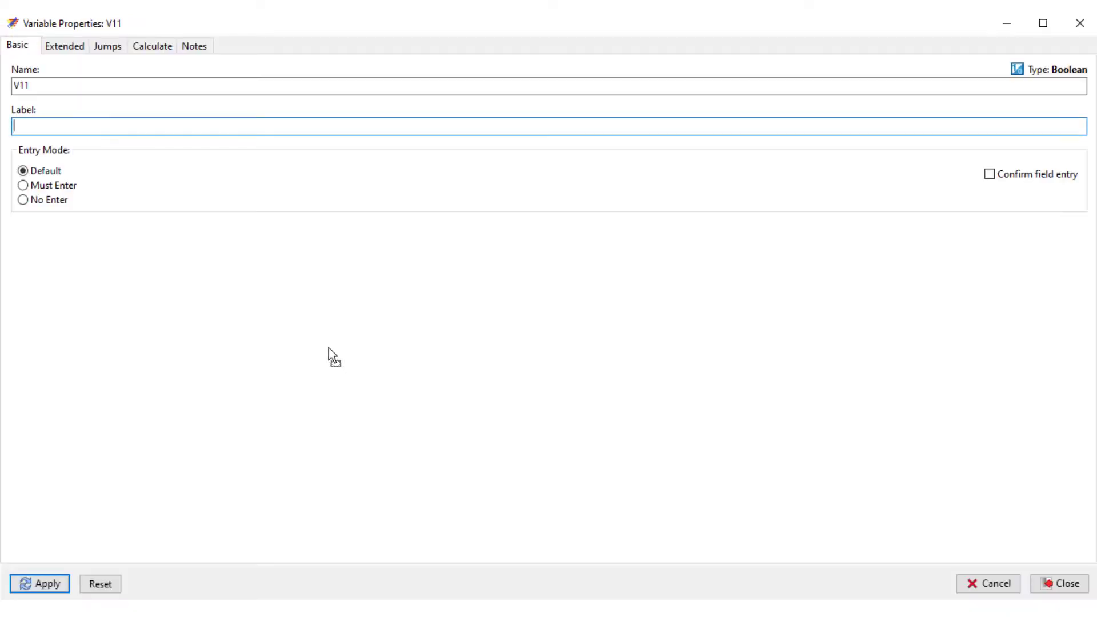
left_click_drag(30, 87, 3, 88)
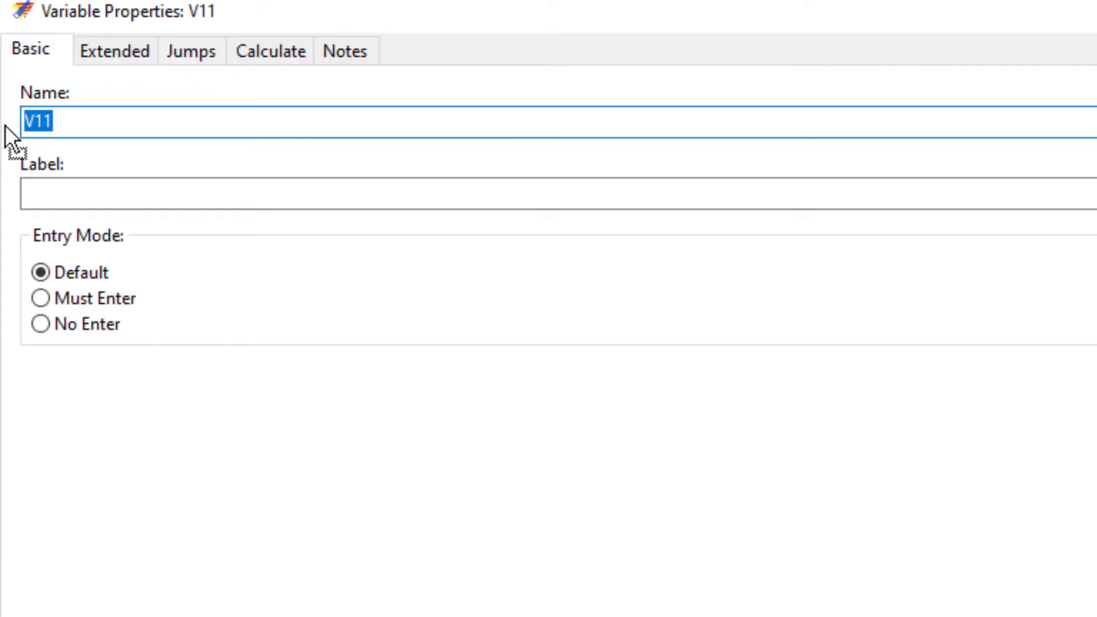
type("pres_respected")
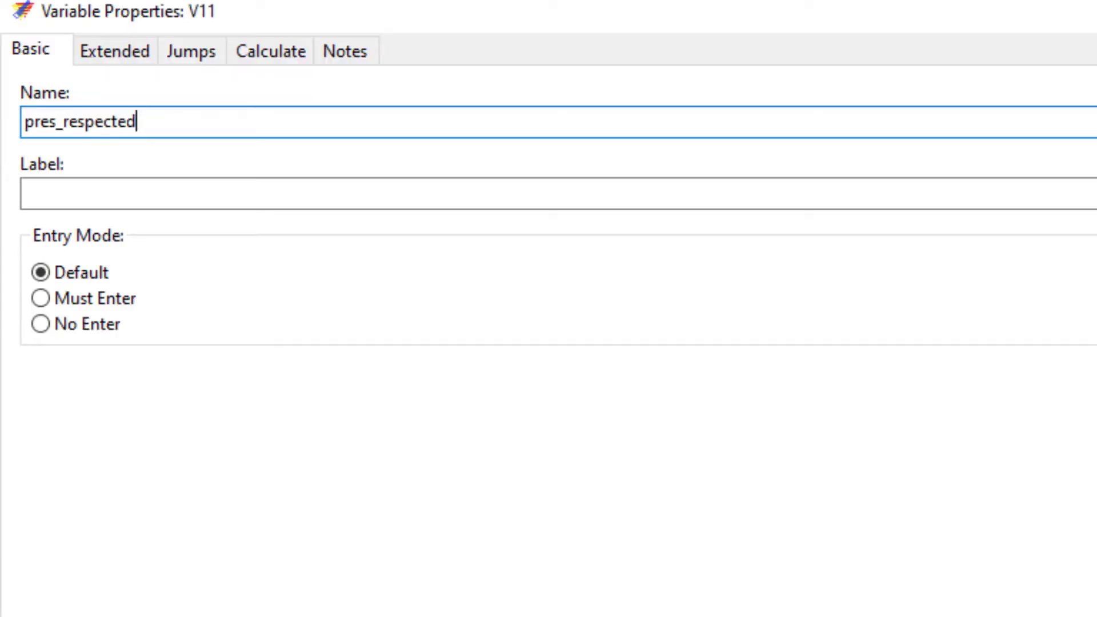
key("alt+Tab")
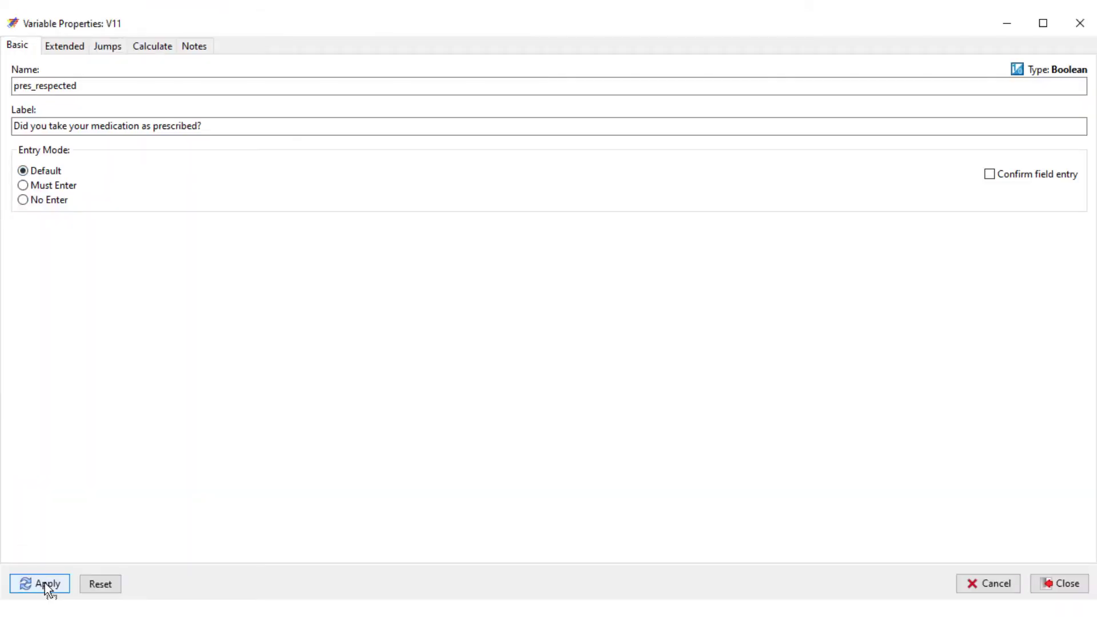
left_click(44, 582)
left_click_drag(361, 366, 451, 369)
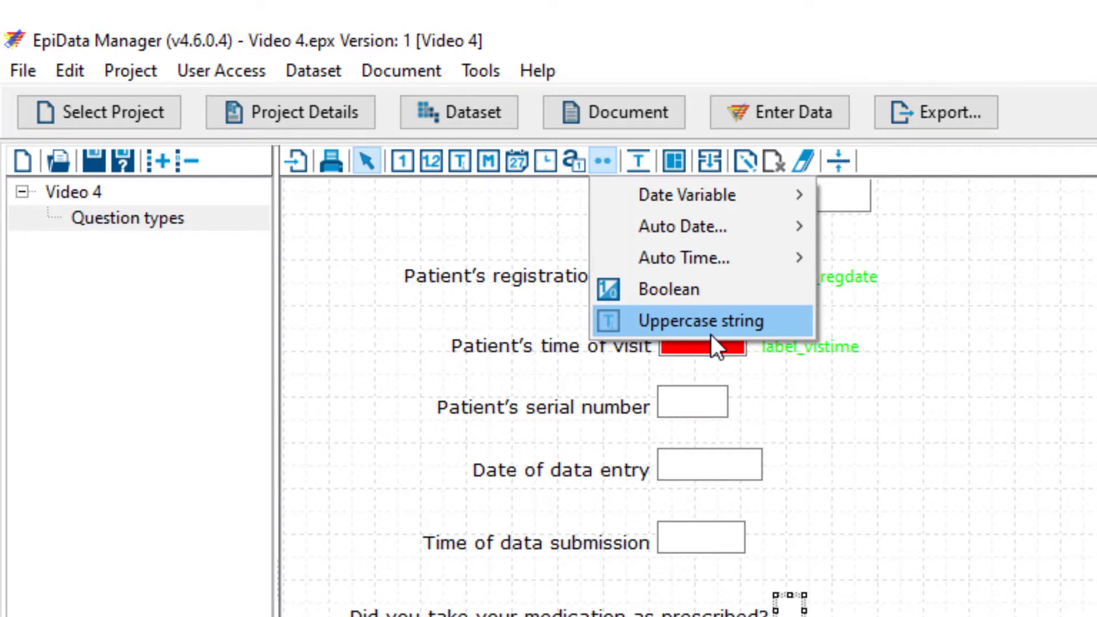
Place an uppercase string variable on the form near the medication question.
left_click(711, 334)
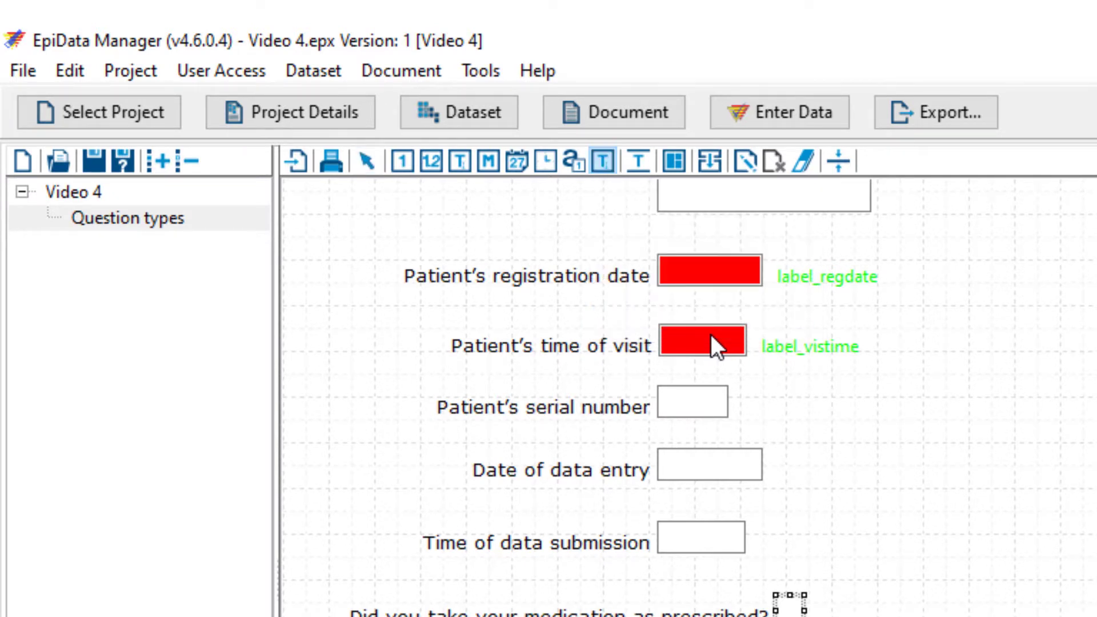
left_click(789, 603)
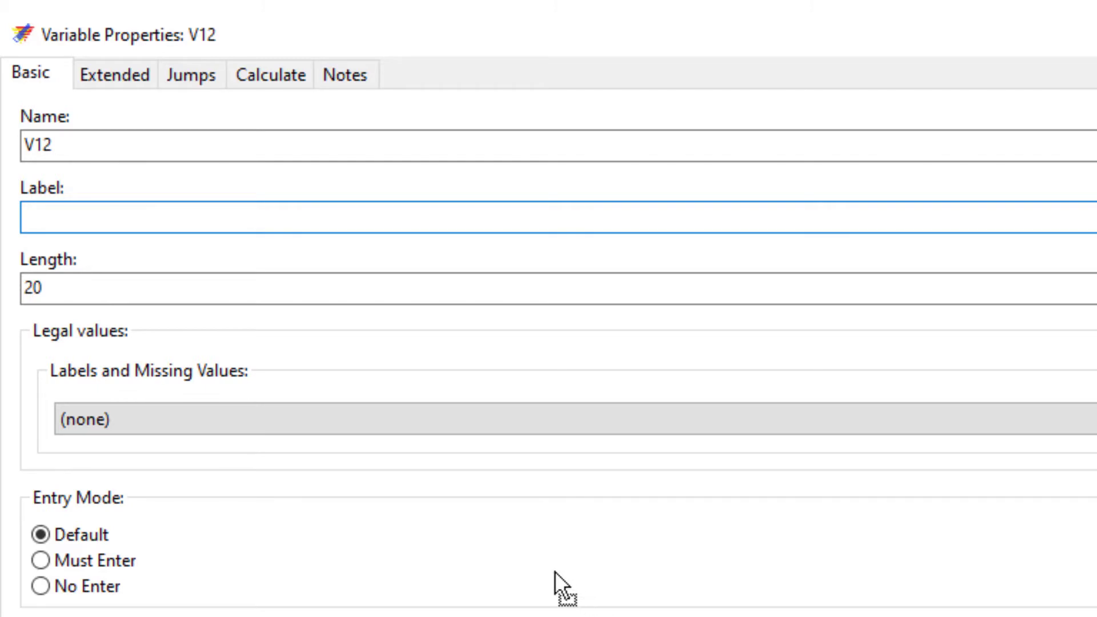